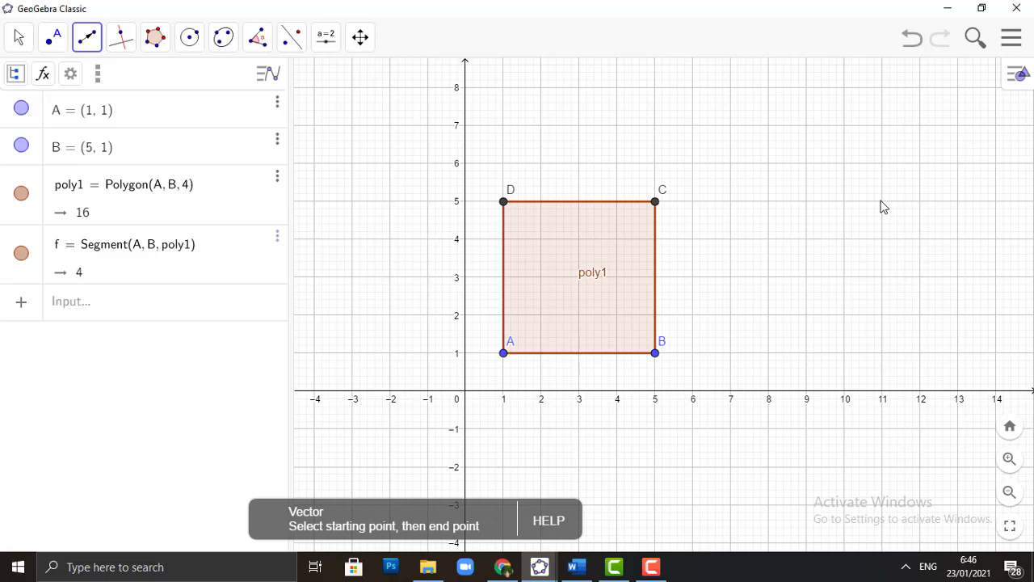
Draw a vector outside the square, starting at (11, 5) and ending at about (13.02, 6.46).
{"action": "left_click", "coordinate": [883, 201]}
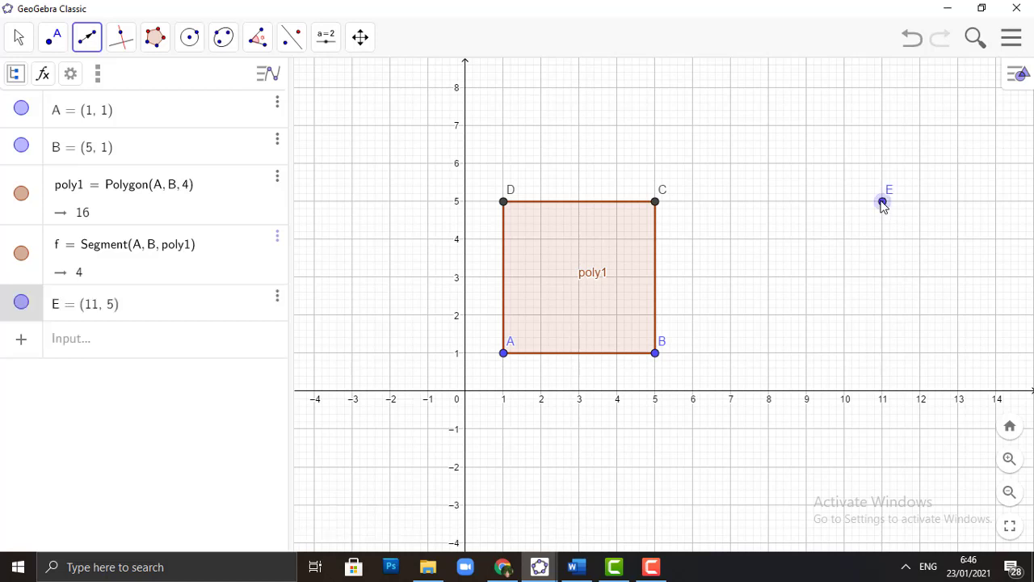
{"action": "left_click", "coordinate": [958, 148]}
Translate the square's lower vertices A and B by vector u using Translate by Vector.
{"action": "left_click", "coordinate": [326, 36]}
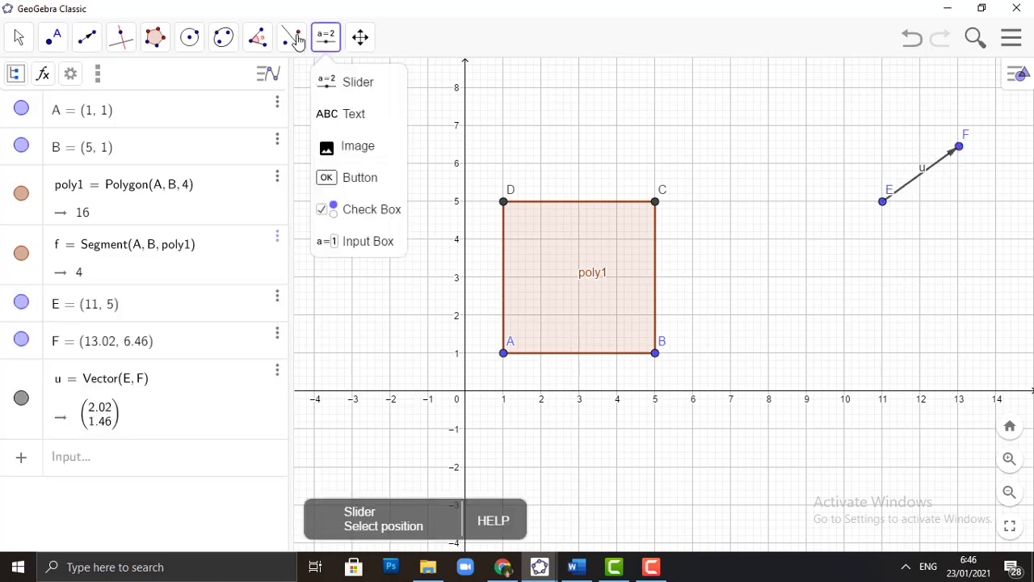
{"action": "mouse_move", "coordinate": [291, 36]}
{"action": "left_click", "coordinate": [345, 212]}
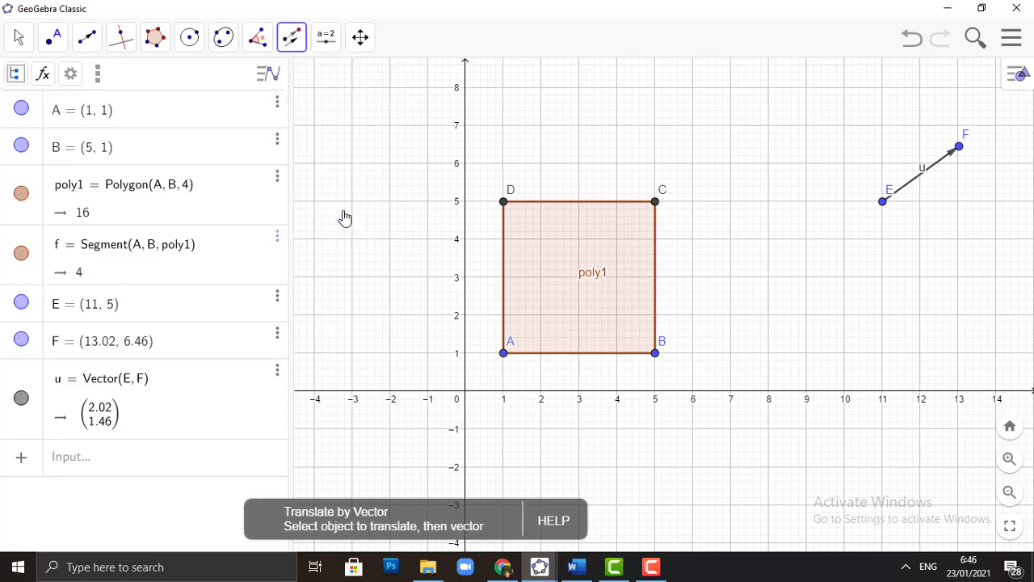
{"action": "left_click", "coordinate": [505, 356]}
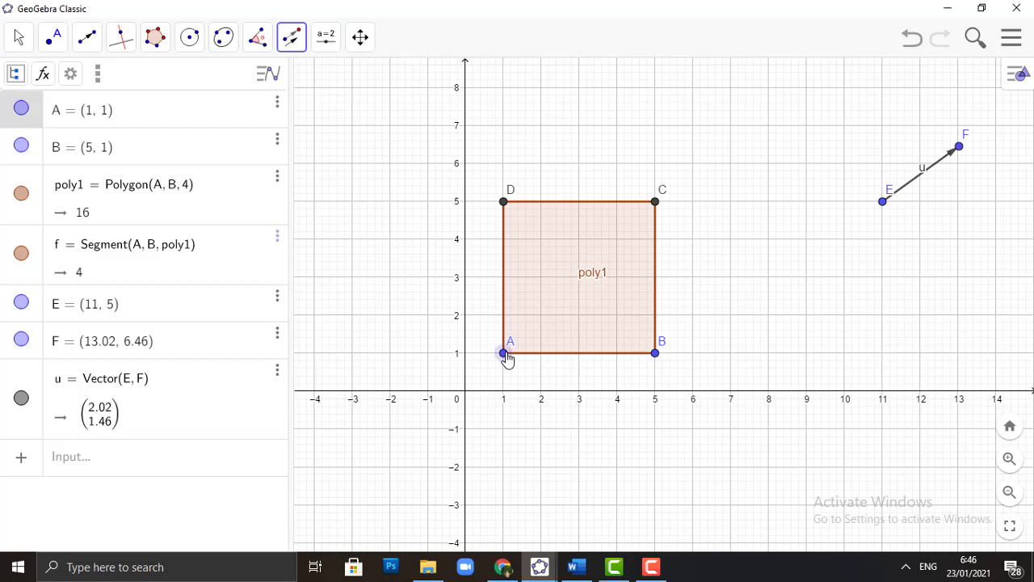
{"action": "left_click", "coordinate": [927, 182]}
{"action": "left_click", "coordinate": [655, 354]}
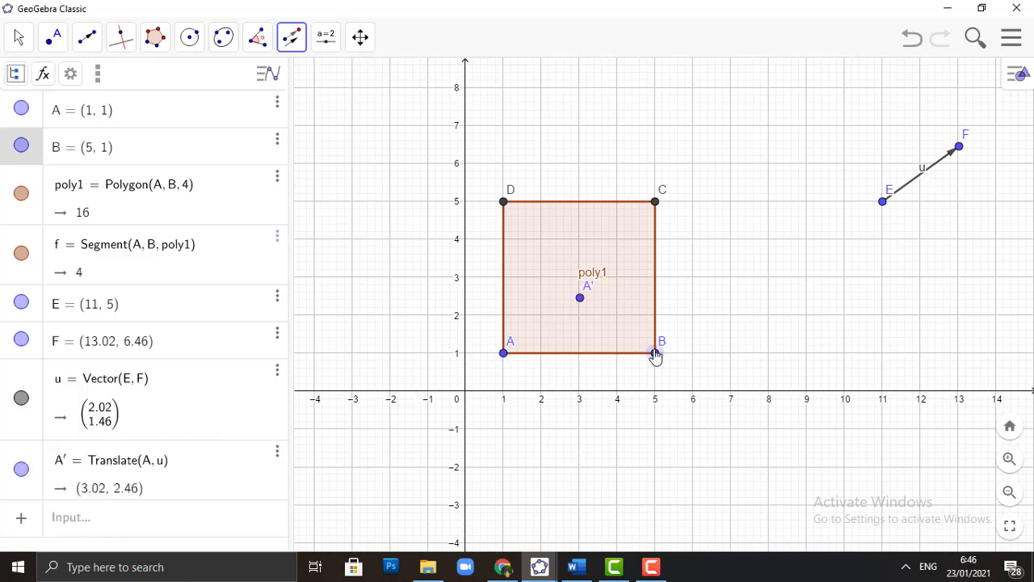
{"action": "left_click", "coordinate": [920, 186]}
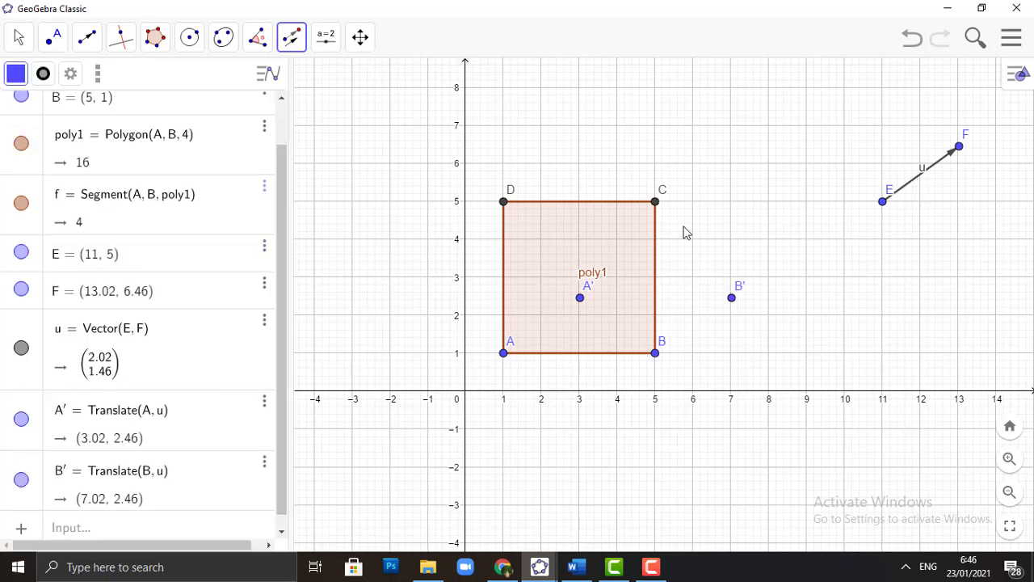
Translate the square's upper vertices D and C by vector u.
{"action": "left_click", "coordinate": [503, 204]}
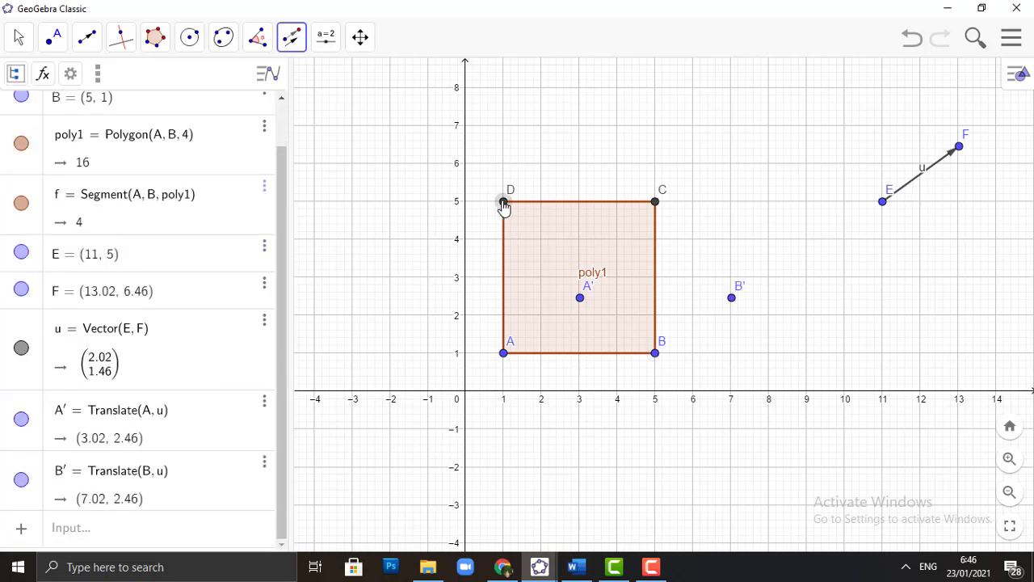
{"action": "left_click", "coordinate": [909, 186]}
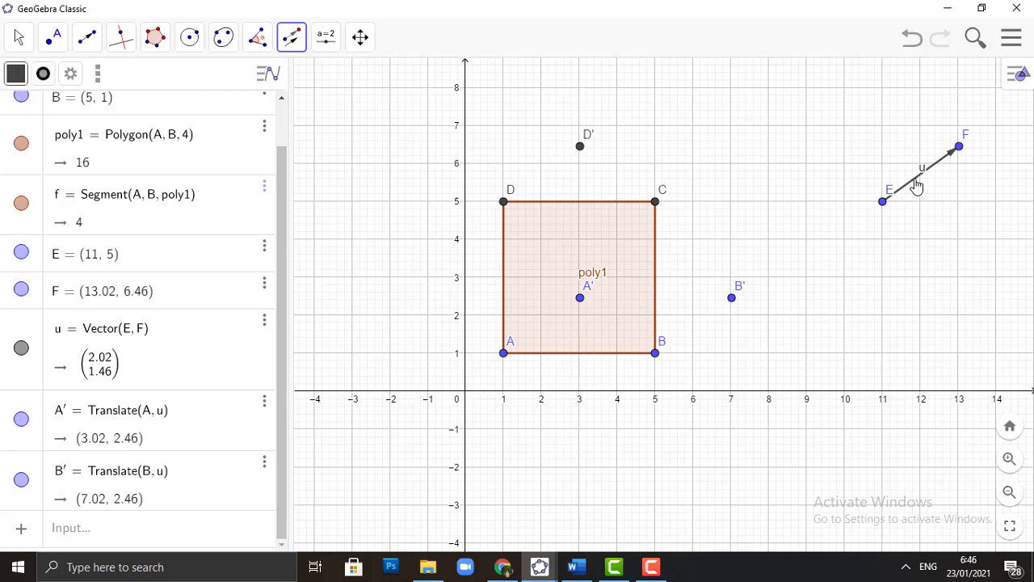
{"action": "left_click", "coordinate": [655, 204]}
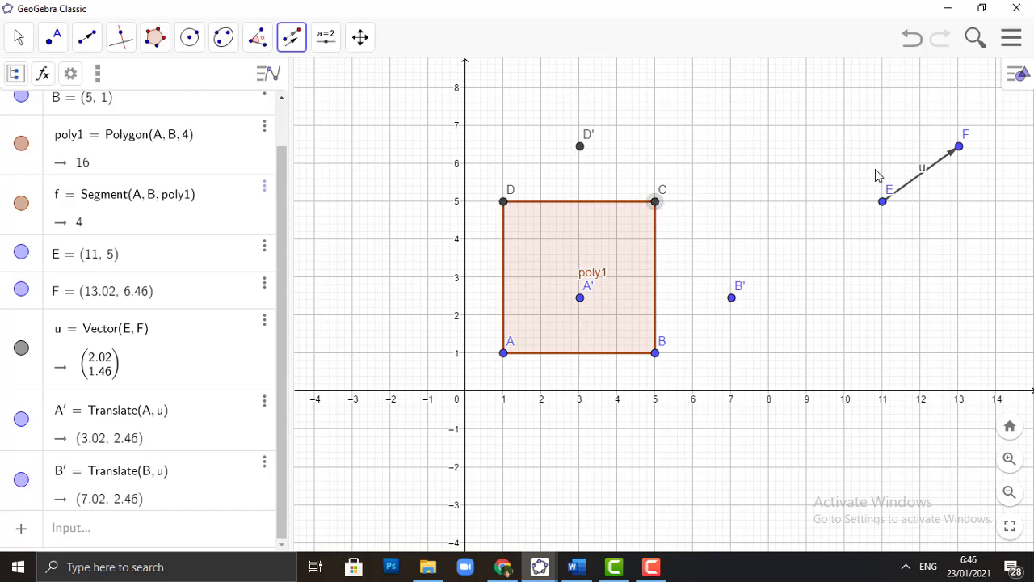
{"action": "left_click", "coordinate": [909, 193]}
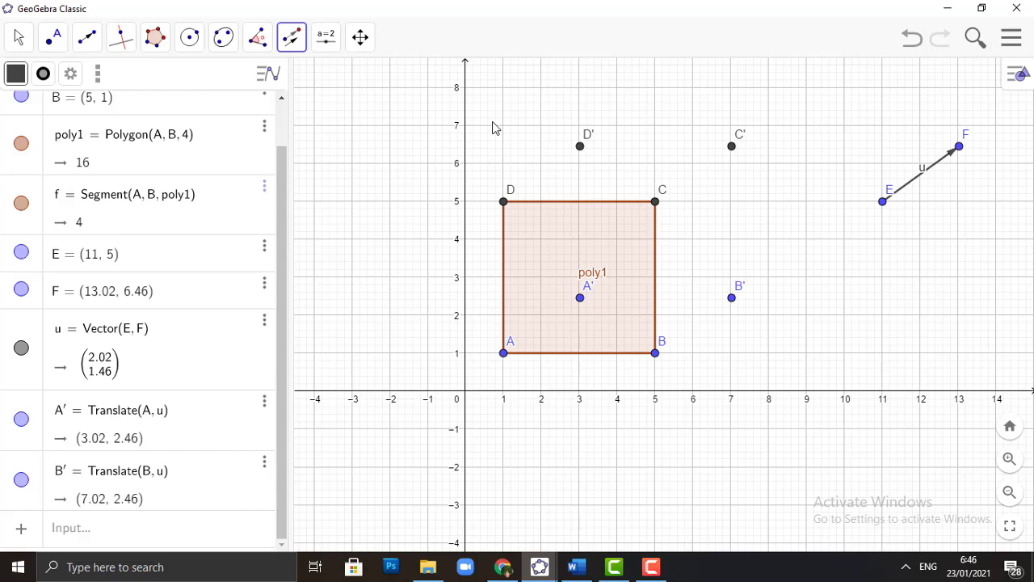
Create the cube's base face as a polygon through A, A', B' and B.
{"action": "left_click", "coordinate": [155, 37]}
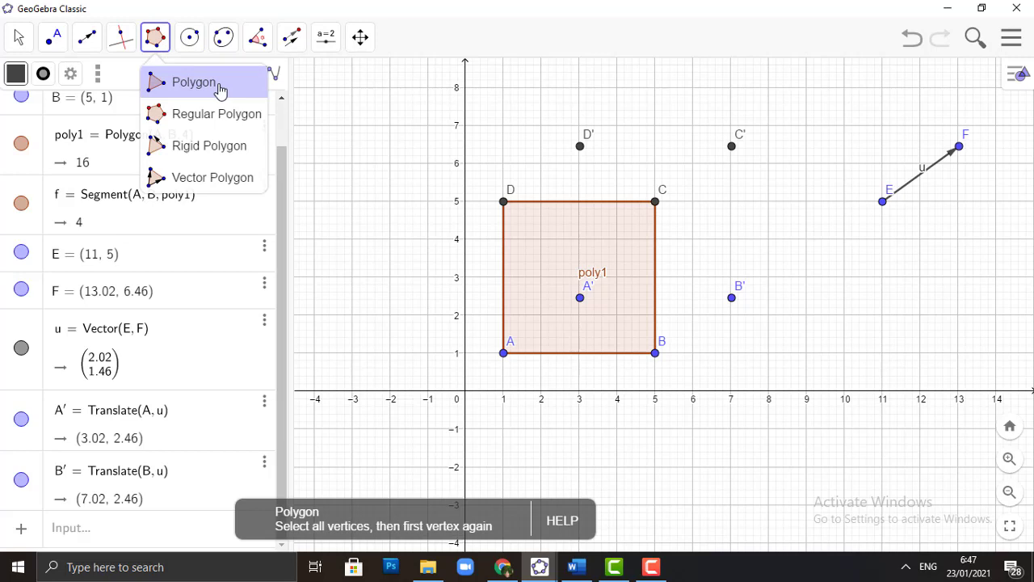
{"action": "left_click", "coordinate": [220, 89]}
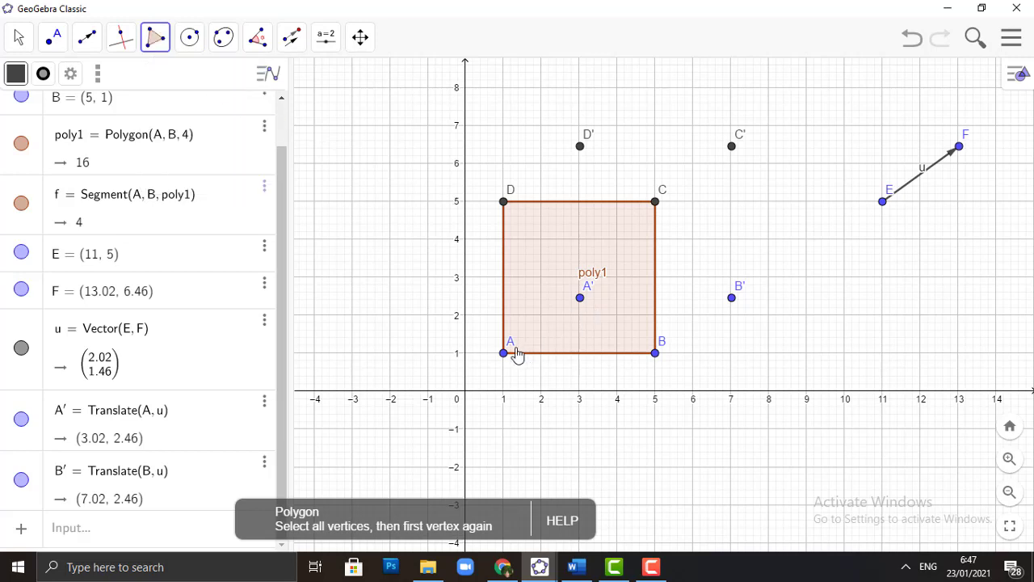
{"action": "left_click", "coordinate": [505, 354]}
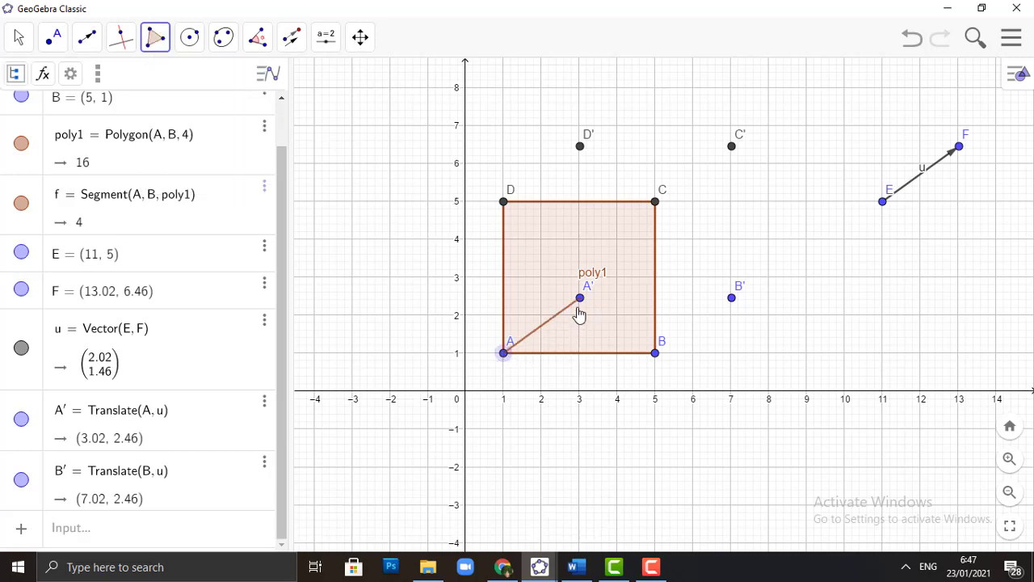
{"action": "left_click", "coordinate": [580, 299]}
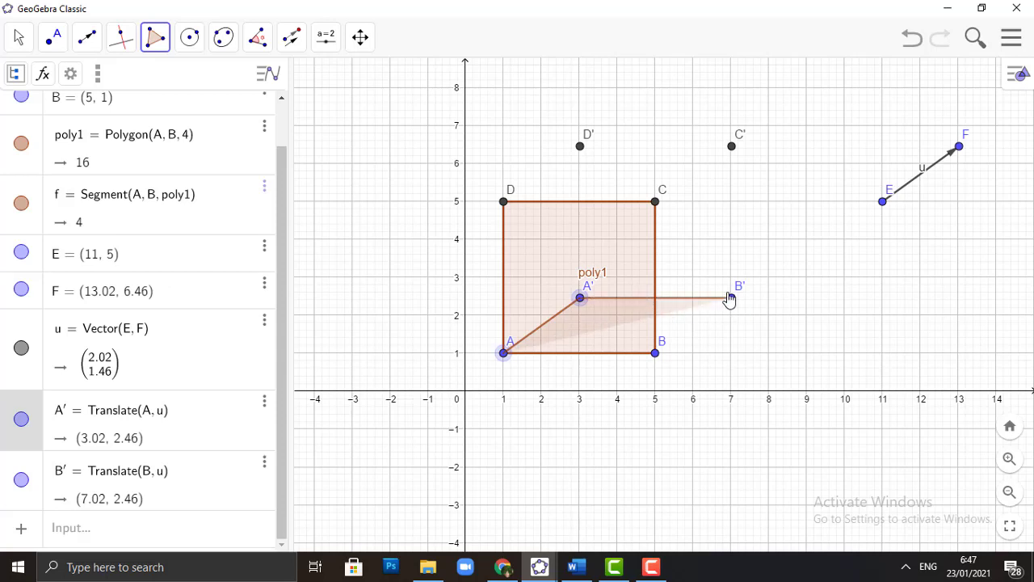
{"action": "left_click", "coordinate": [731, 299]}
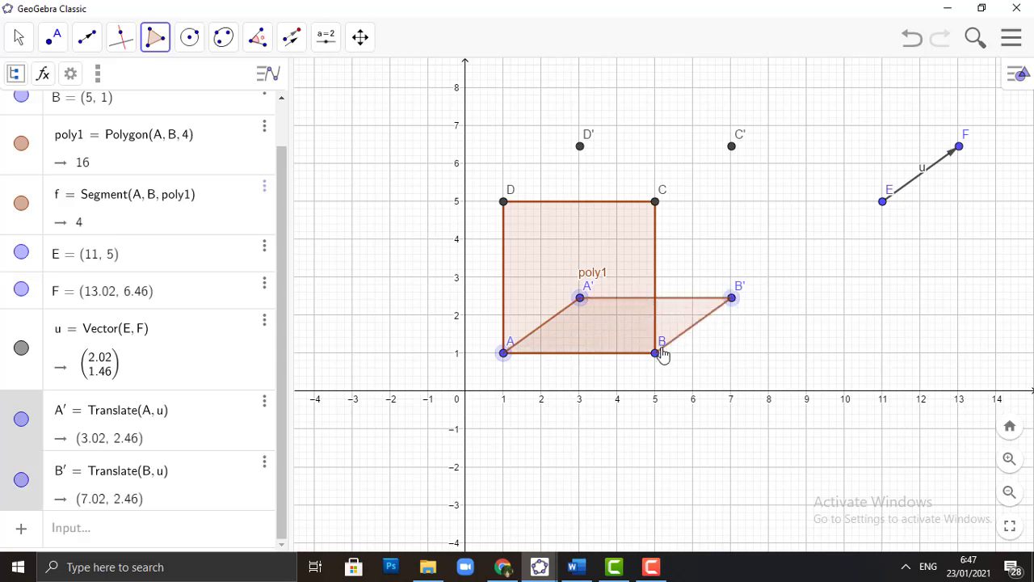
{"action": "left_click", "coordinate": [656, 354]}
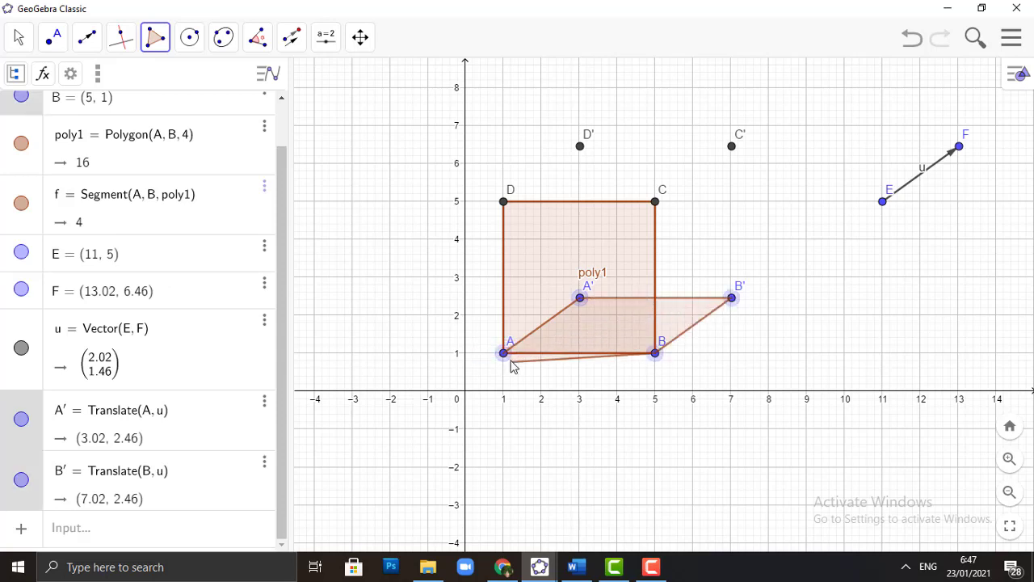
{"action": "left_click", "coordinate": [504, 354]}
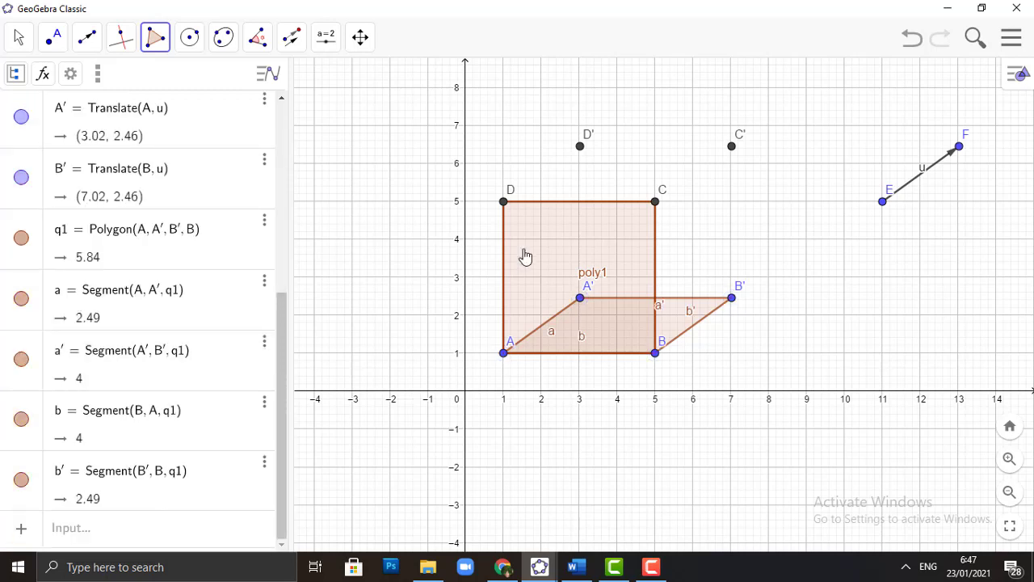
Create a side face as a polygon through D, D', A' and A.
{"action": "left_click", "coordinate": [503, 206]}
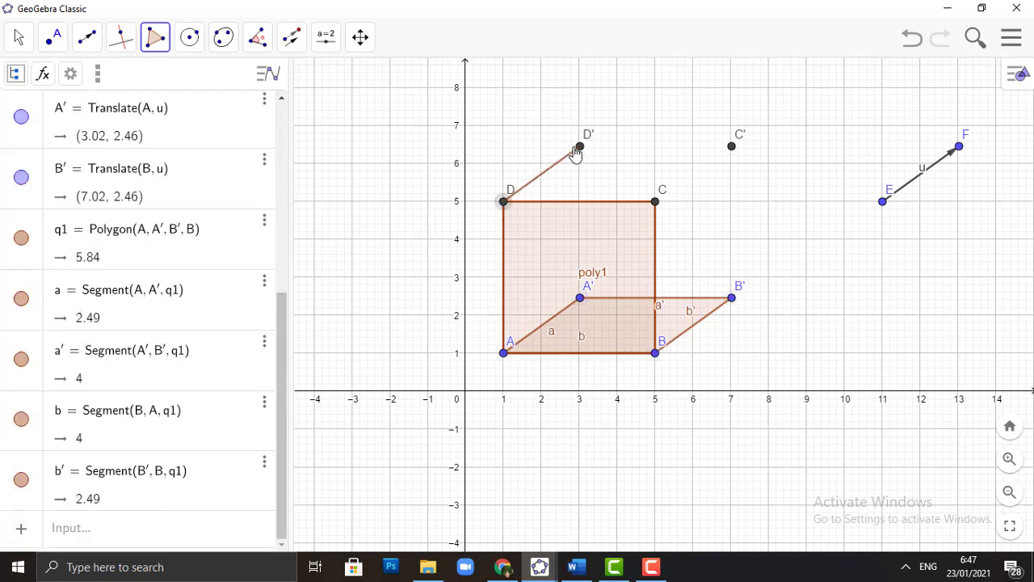
{"action": "left_click", "coordinate": [580, 148]}
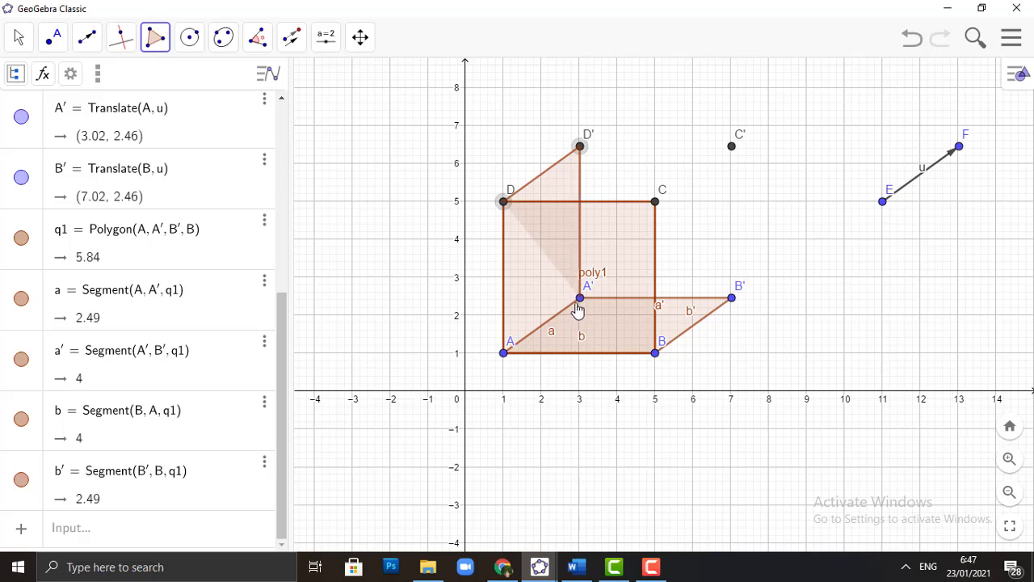
{"action": "left_click", "coordinate": [579, 299]}
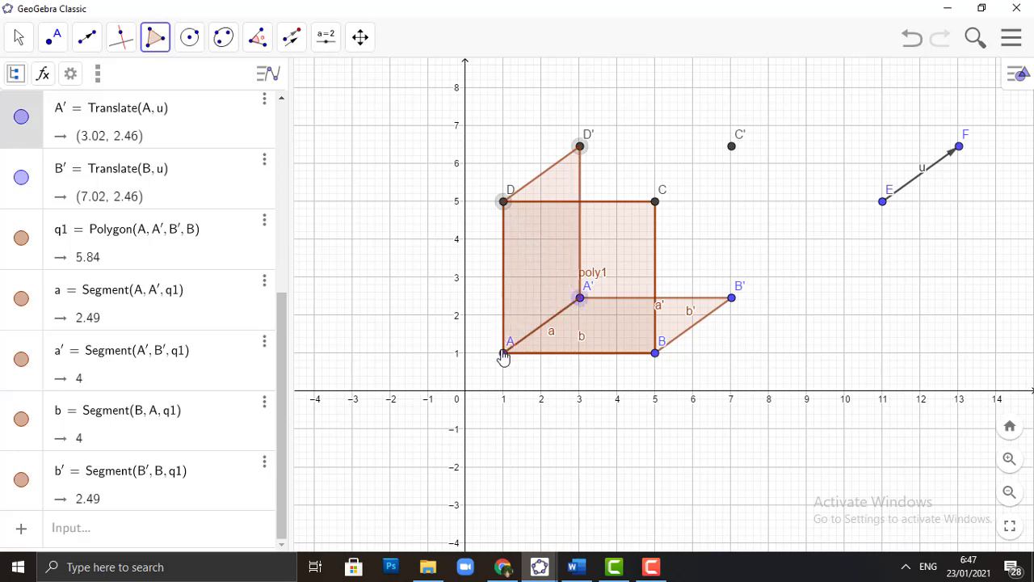
{"action": "left_click", "coordinate": [503, 354]}
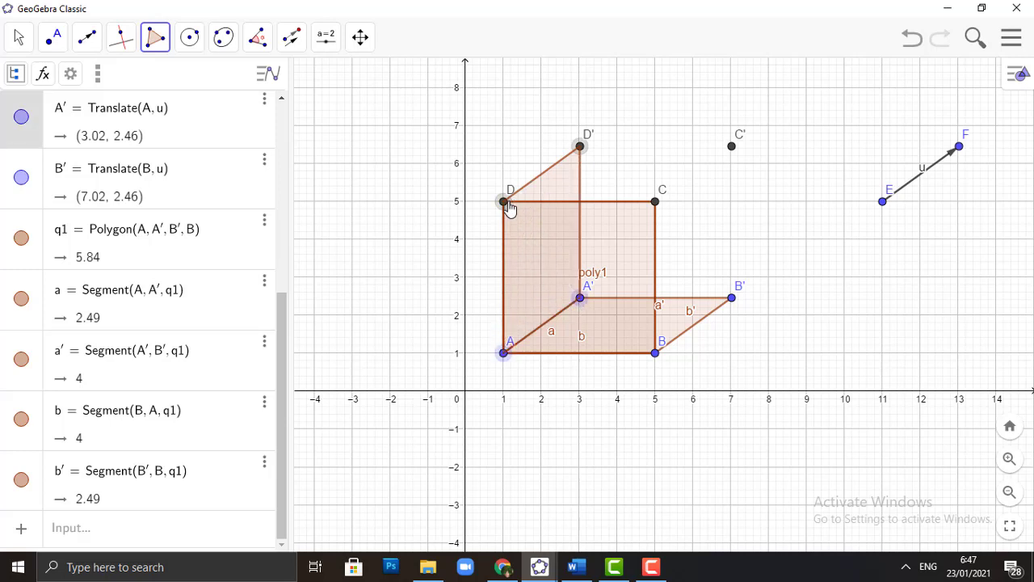
{"action": "left_click", "coordinate": [509, 207]}
Create the cube's upper face as a polygon through D, D', C' and C.
{"action": "left_click", "coordinate": [505, 206]}
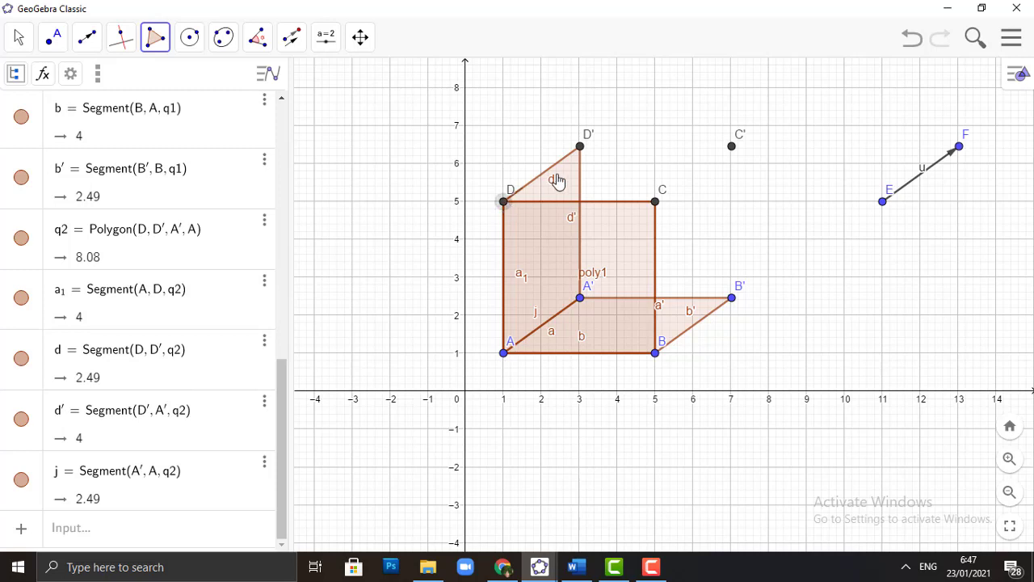
{"action": "left_click", "coordinate": [580, 147]}
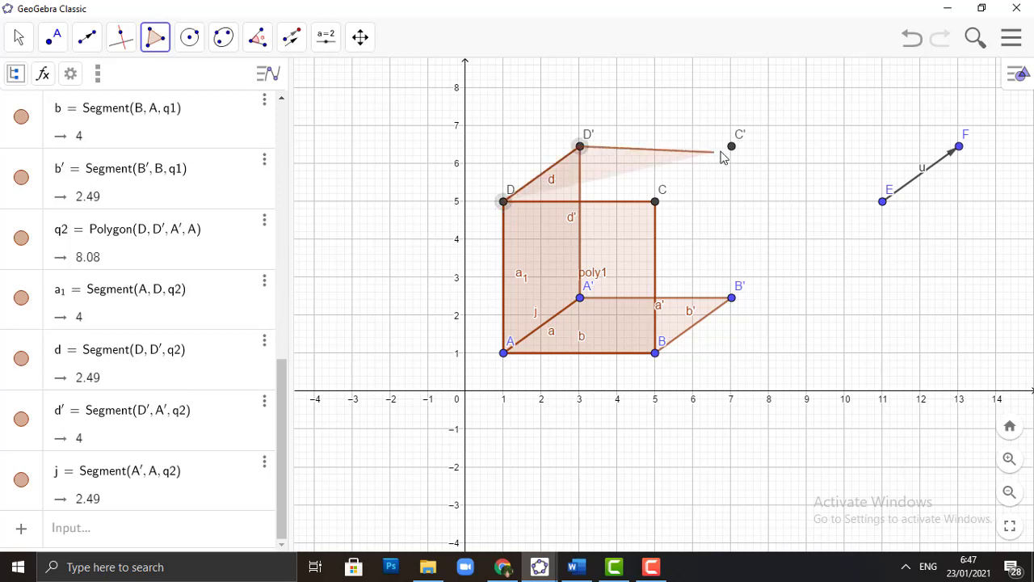
{"action": "left_click", "coordinate": [732, 147]}
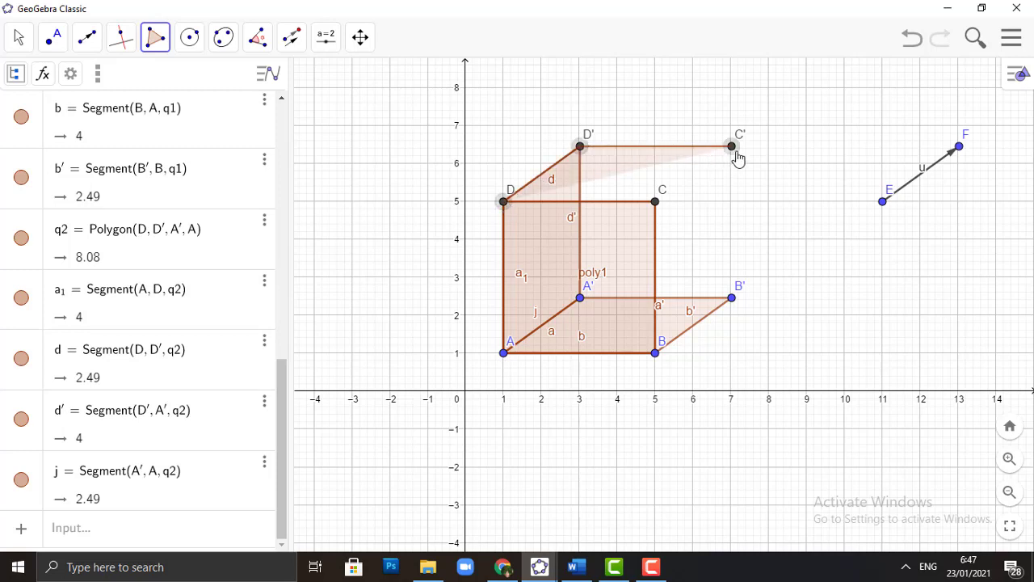
{"action": "left_click", "coordinate": [654, 201]}
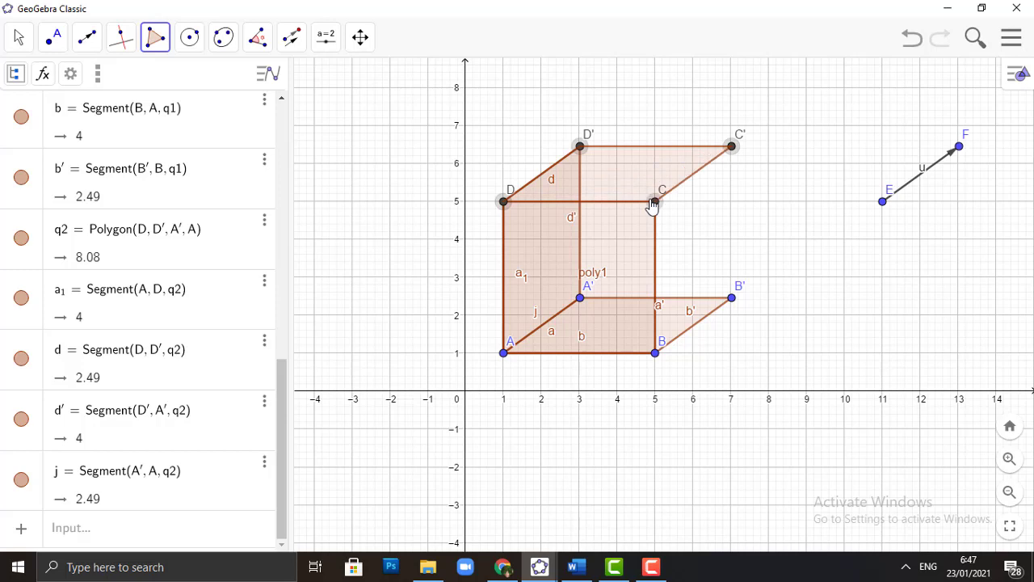
{"action": "left_click", "coordinate": [504, 202]}
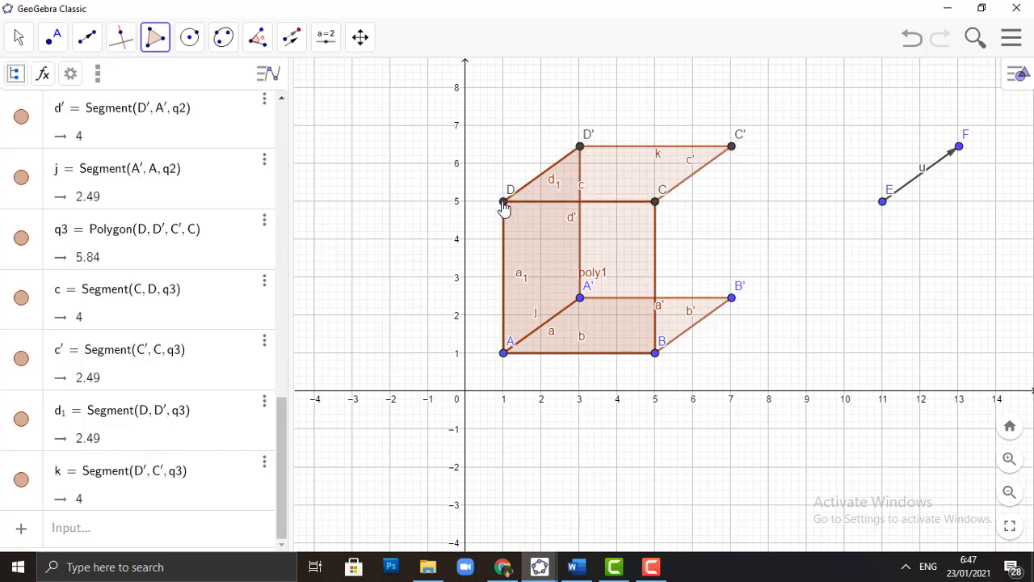
Create the cube's back face as a polygon through D', A', B' and C'.
{"action": "left_click", "coordinate": [580, 147]}
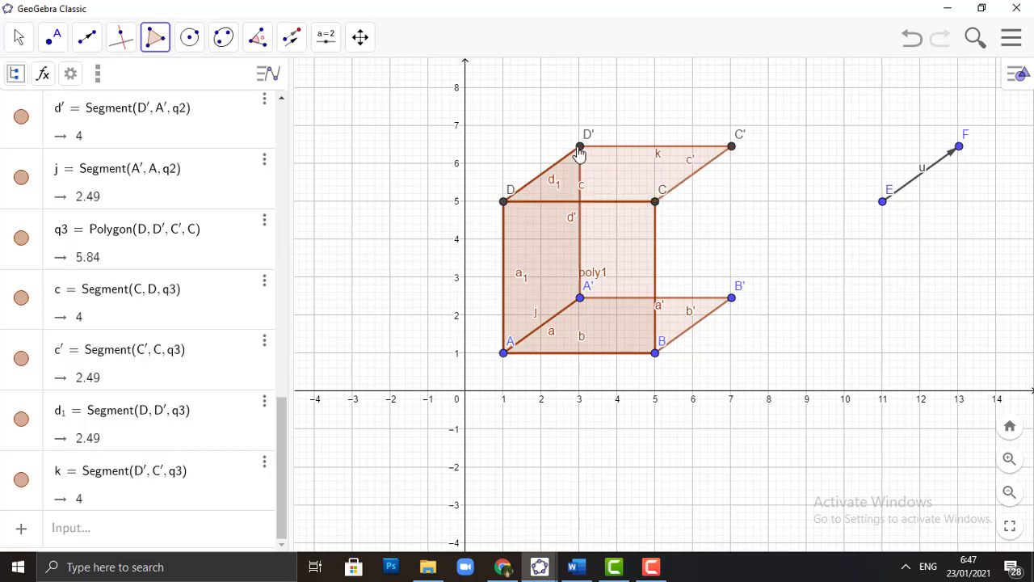
{"action": "left_click", "coordinate": [582, 299]}
{"action": "left_click", "coordinate": [732, 298]}
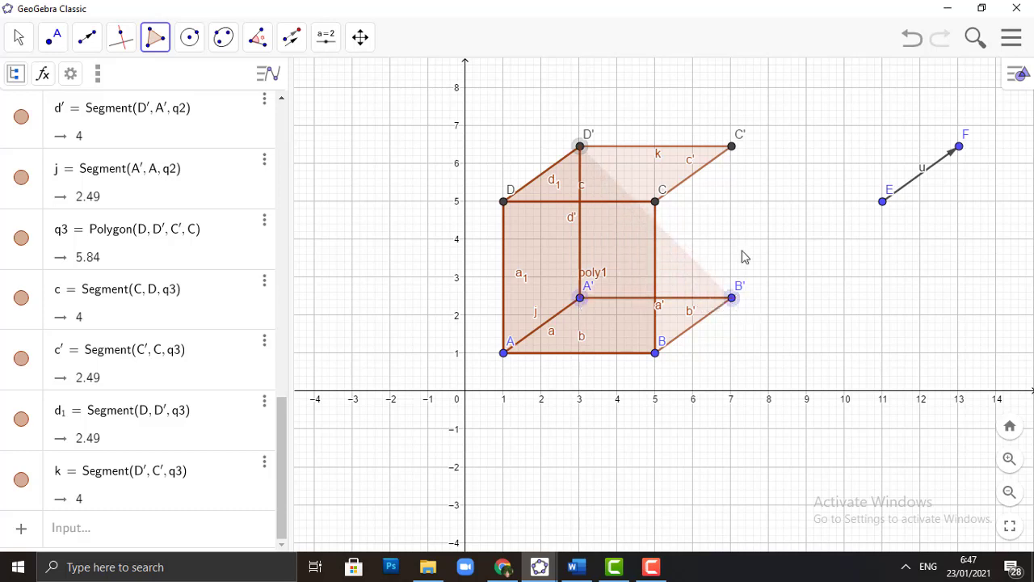
{"action": "left_click", "coordinate": [732, 147]}
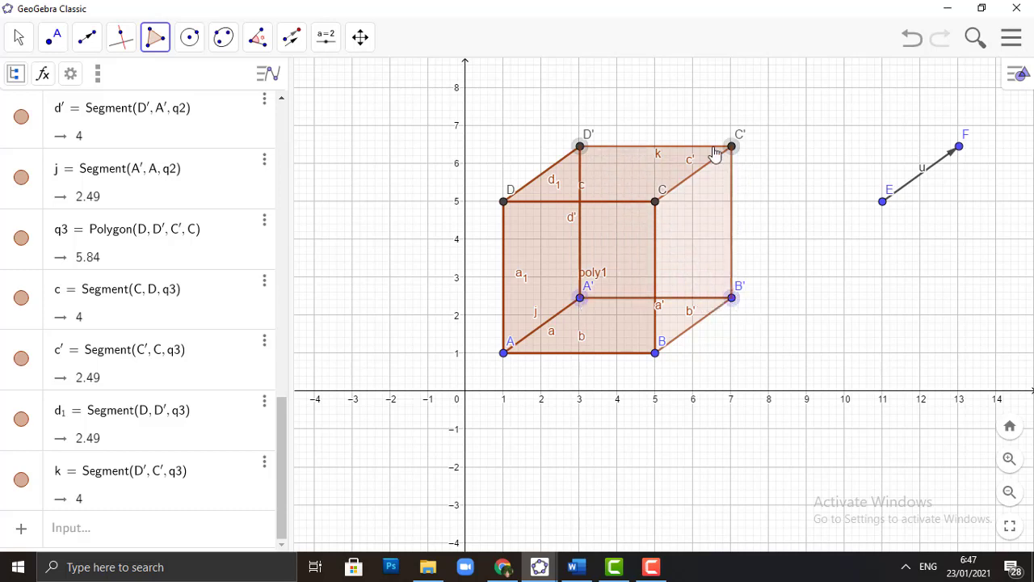
{"action": "left_click", "coordinate": [581, 148]}
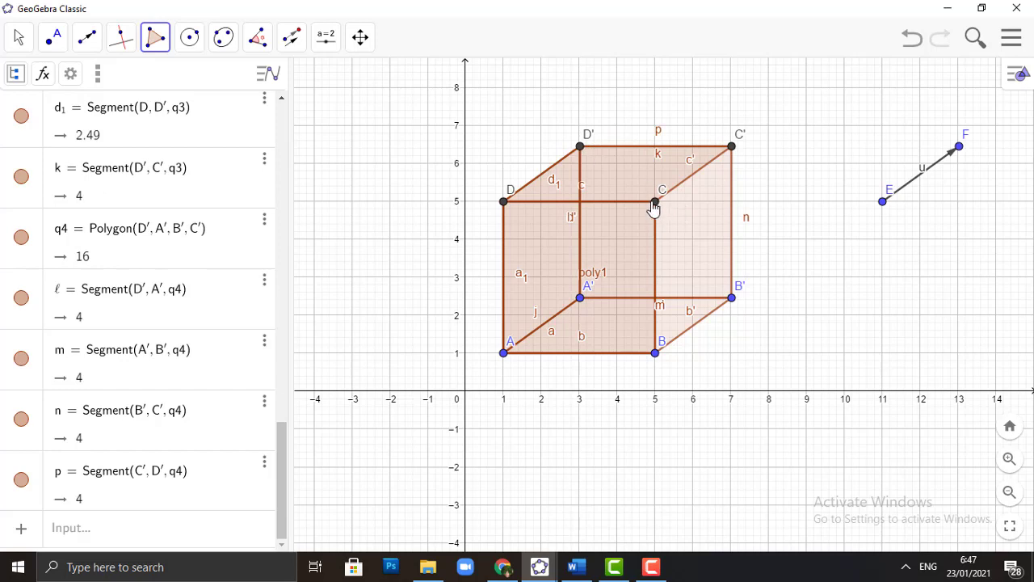
Create the remaining side face as a polygon through C, C', B' and B.
{"action": "left_click", "coordinate": [654, 202]}
{"action": "left_click", "coordinate": [732, 147]}
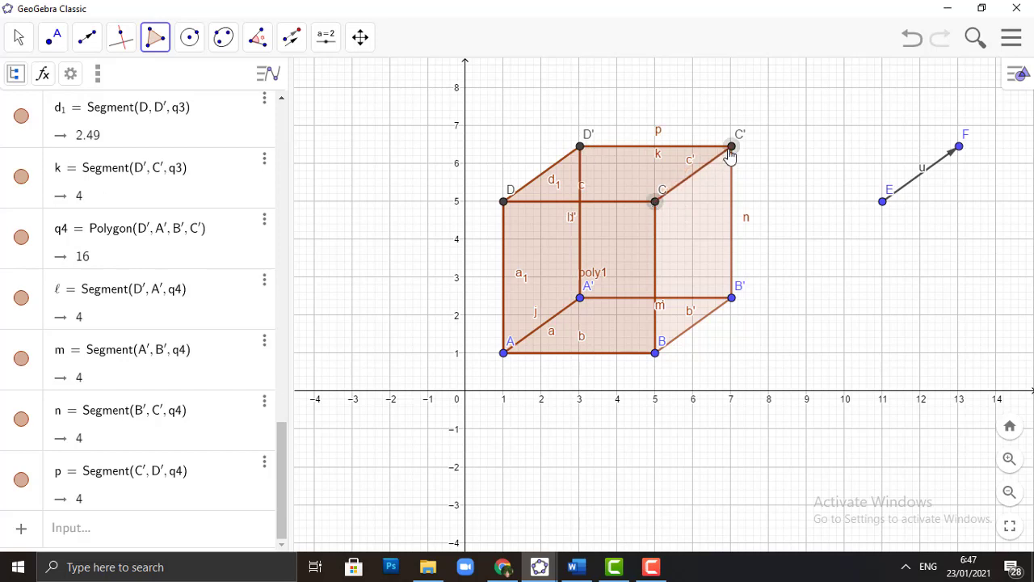
{"action": "left_click", "coordinate": [732, 299]}
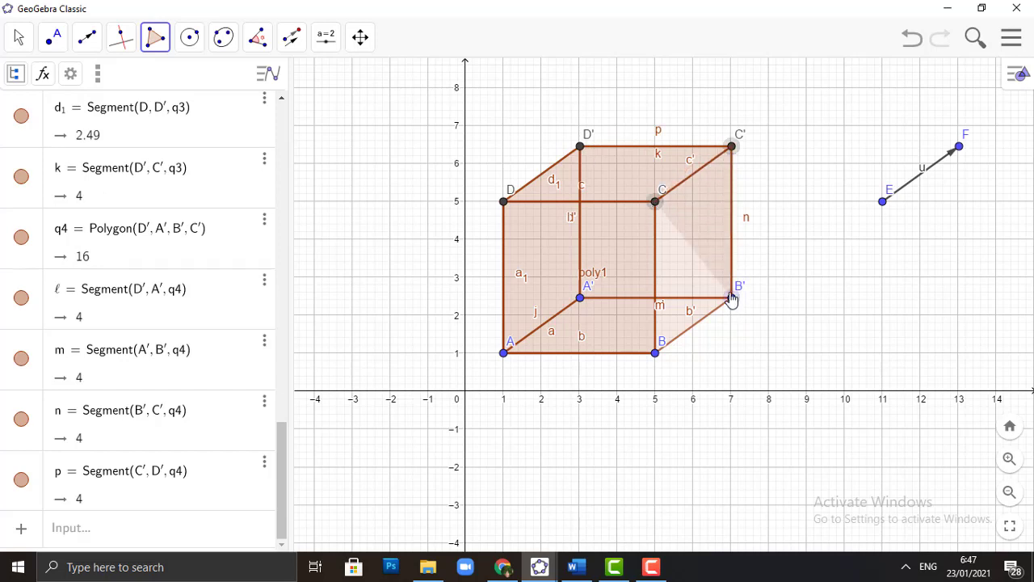
{"action": "left_click", "coordinate": [654, 352]}
{"action": "left_click", "coordinate": [654, 202]}
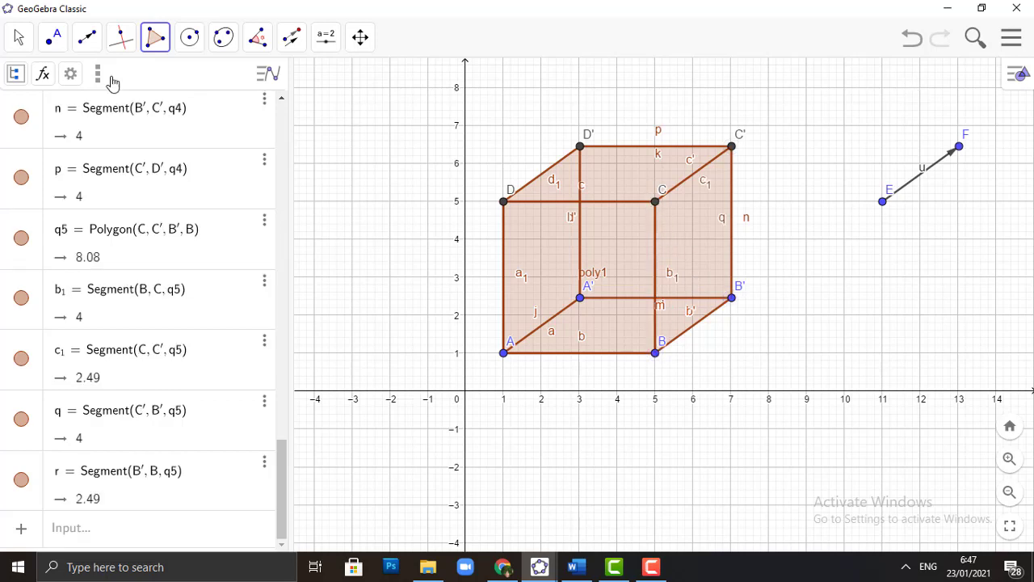
Move the vector's endpoint F to below and left of E to reshape the cube.
{"action": "left_click", "coordinate": [19, 38]}
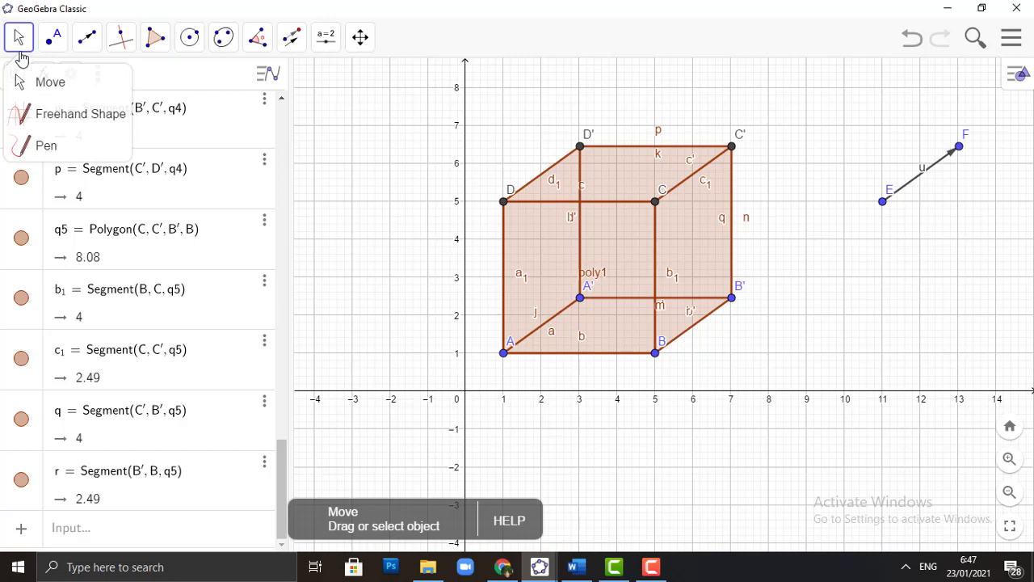
{"action": "left_click", "coordinate": [53, 82]}
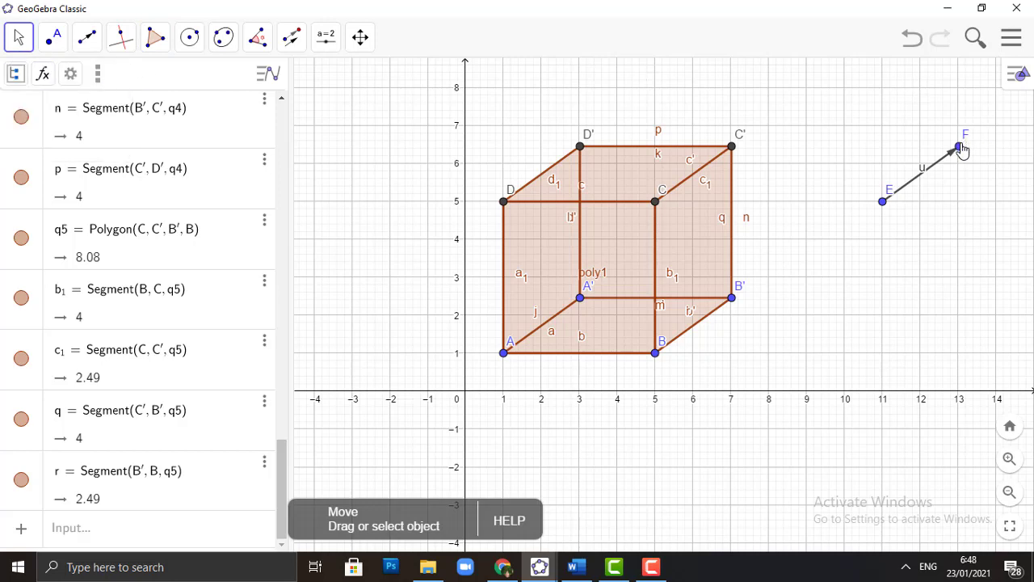
{"action": "left_click_drag", "start_coordinate": [962, 150], "coordinate": [845, 253]}
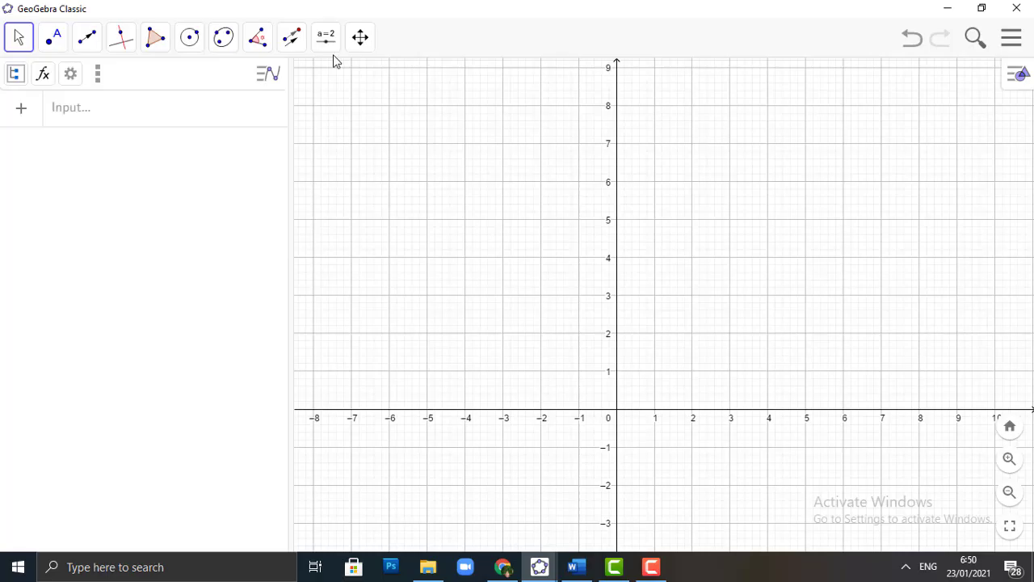
Create a horizontal number slider named r near the upper edge of the empty graphics view, ranging from -5 to 5.
{"action": "left_click", "coordinate": [331, 52]}
{"action": "left_click", "coordinate": [367, 84]}
{"action": "left_click", "coordinate": [409, 83]}
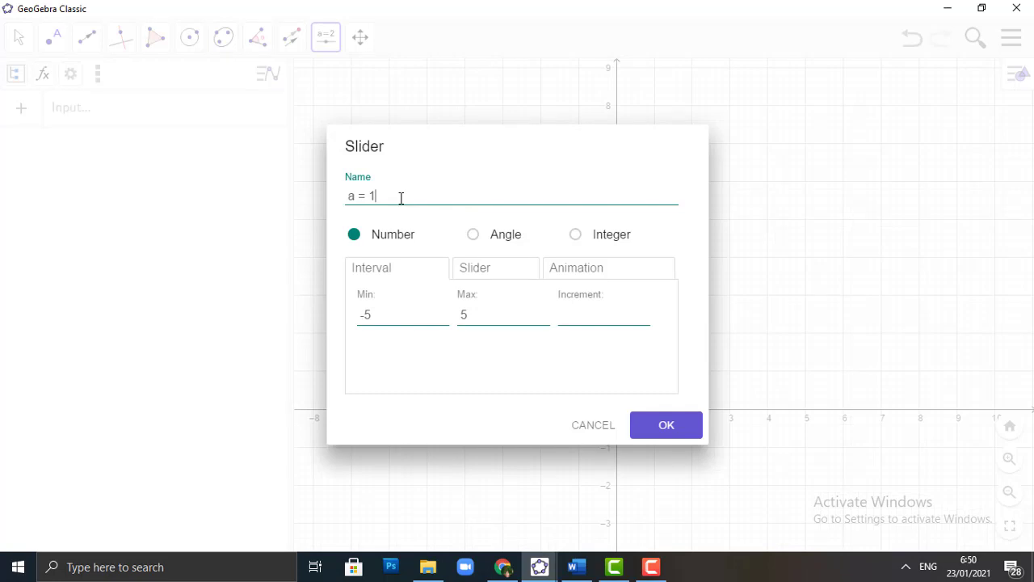
{"action": "type", "text": "r"}
{"action": "left_click", "coordinate": [489, 272]}
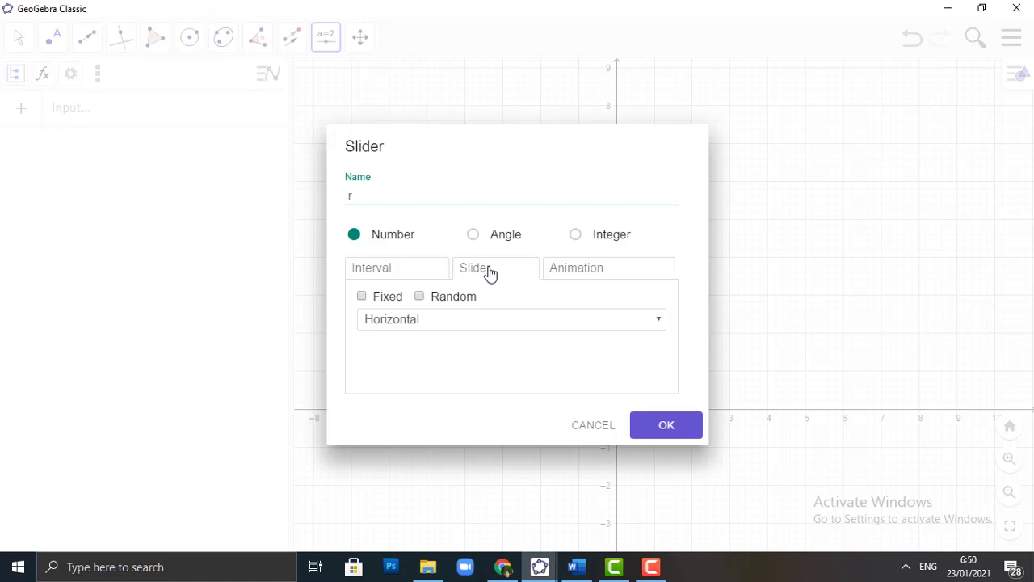
{"action": "left_click", "coordinate": [442, 319]}
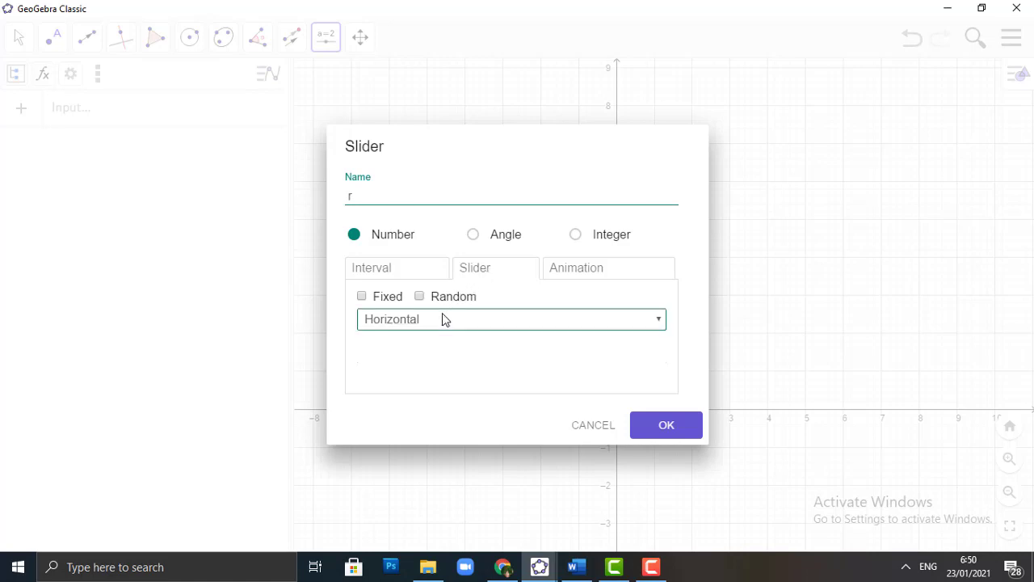
{"action": "left_click", "coordinate": [442, 314]}
{"action": "left_click", "coordinate": [442, 314]}
{"action": "left_click", "coordinate": [664, 424]}
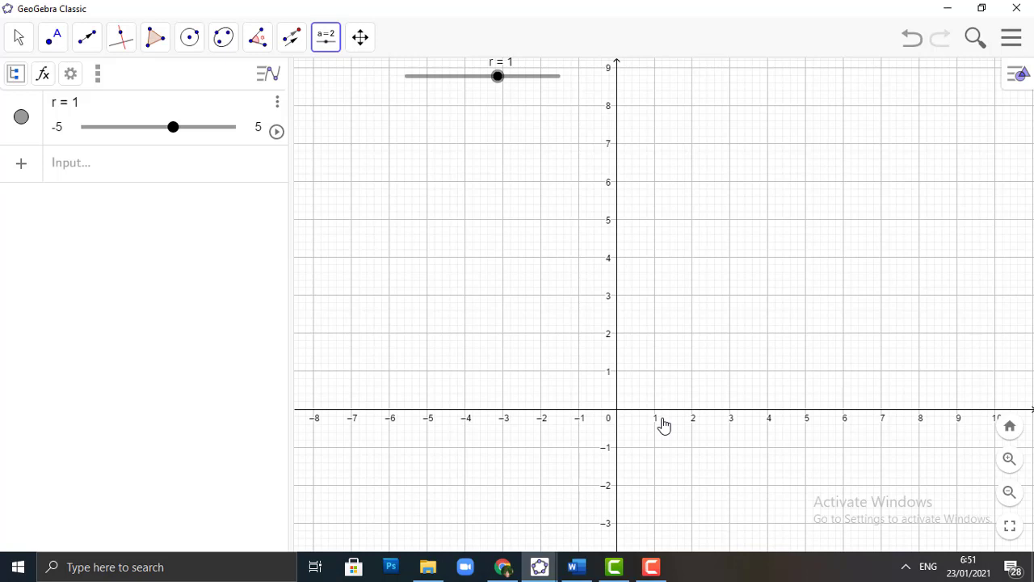
Create a vertical number slider named t to the left of slider r, ranging from -5 to 5.
{"action": "left_click", "coordinate": [326, 41]}
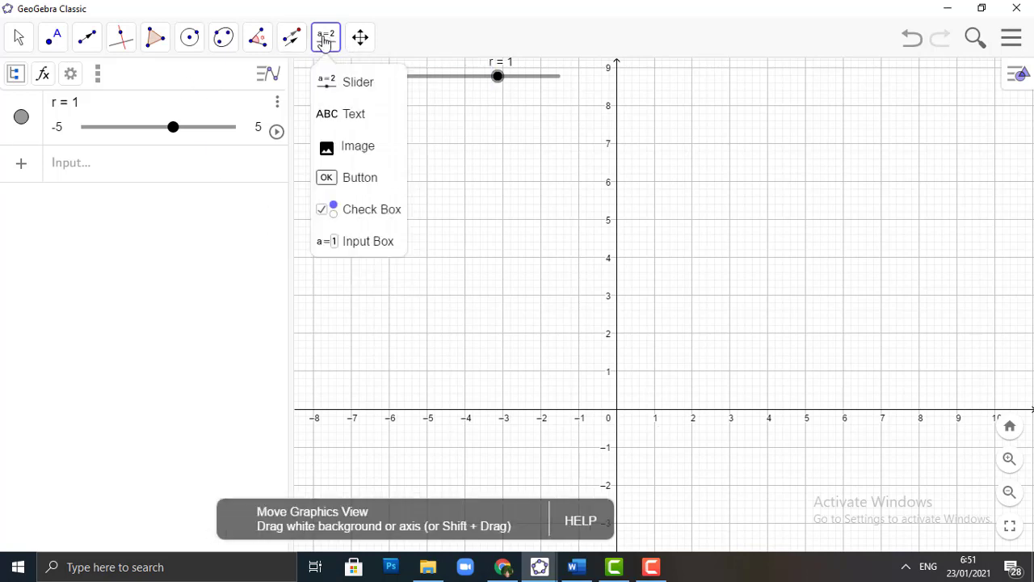
{"action": "left_click", "coordinate": [339, 82]}
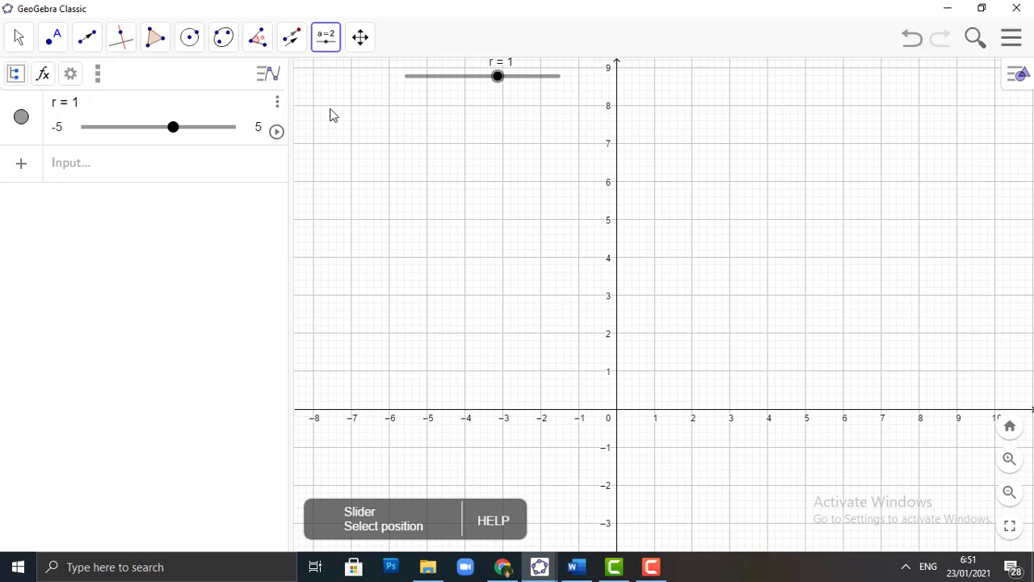
{"action": "left_click", "coordinate": [343, 103]}
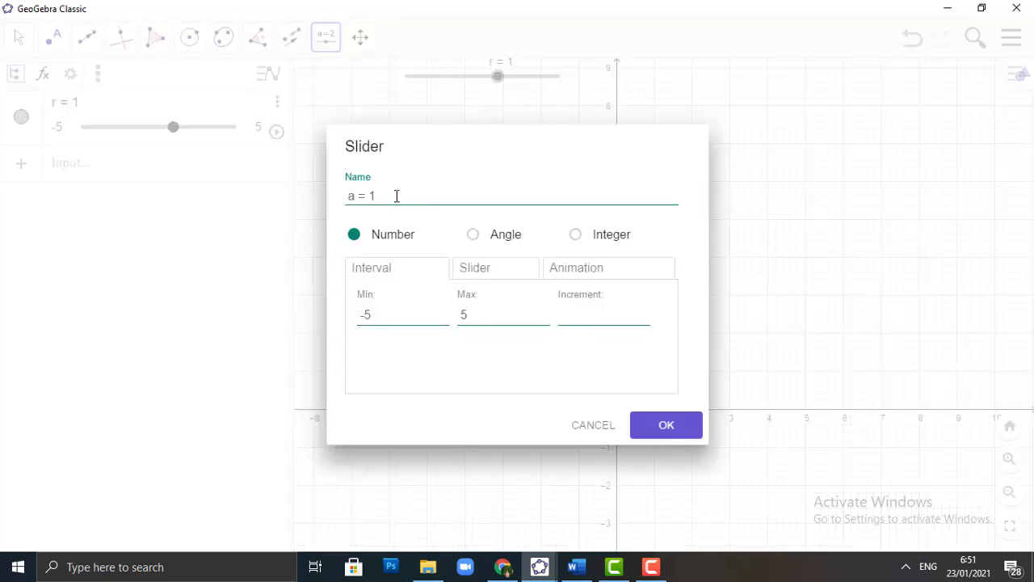
{"action": "key", "text": "BackSpace"}
{"action": "key", "text": "BackSpace"}
{"action": "key", "text": "BackSpace"}
{"action": "left_click", "coordinate": [485, 269]}
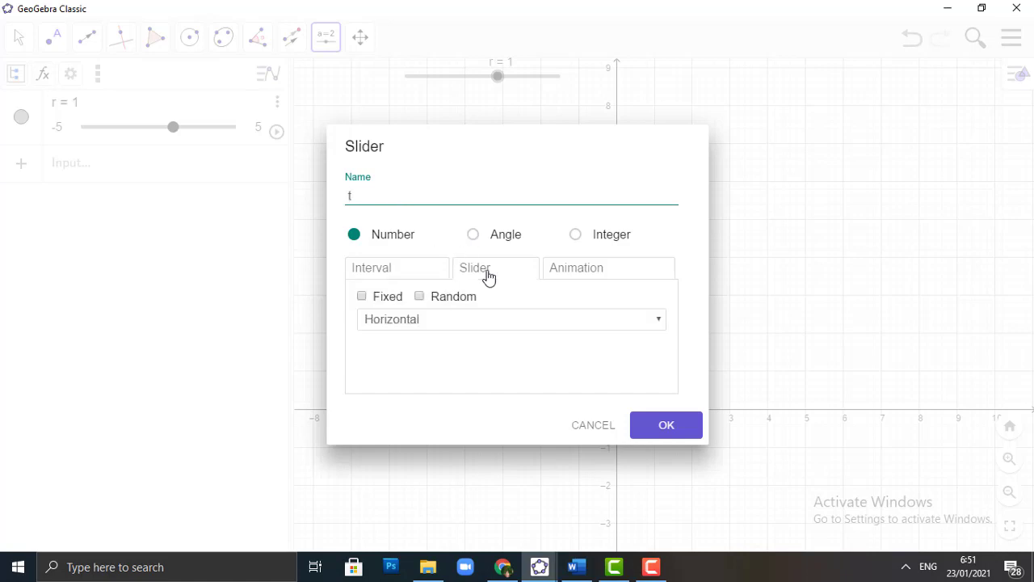
{"action": "left_click", "coordinate": [484, 318]}
{"action": "left_click", "coordinate": [487, 355]}
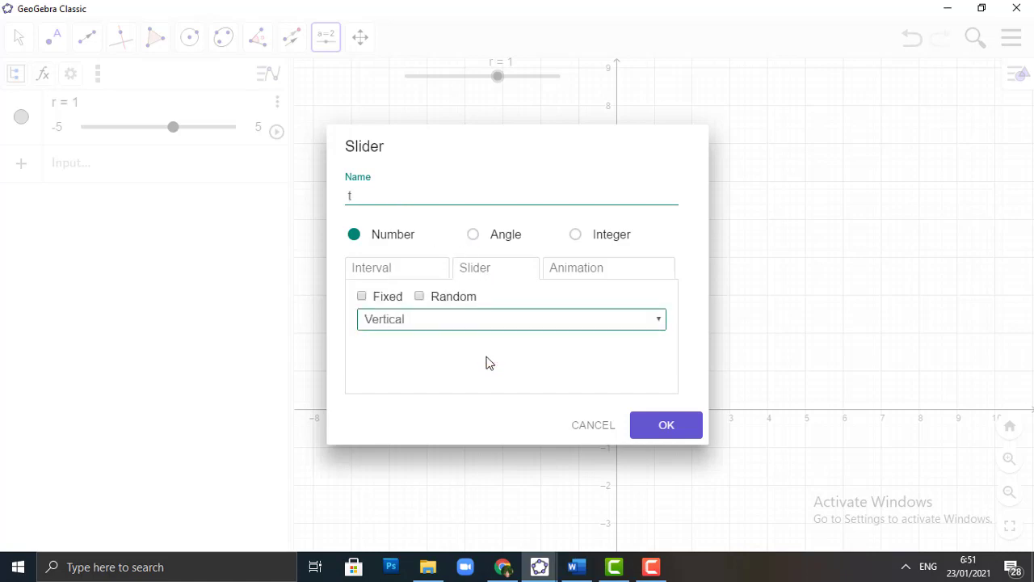
{"action": "left_click", "coordinate": [678, 433]}
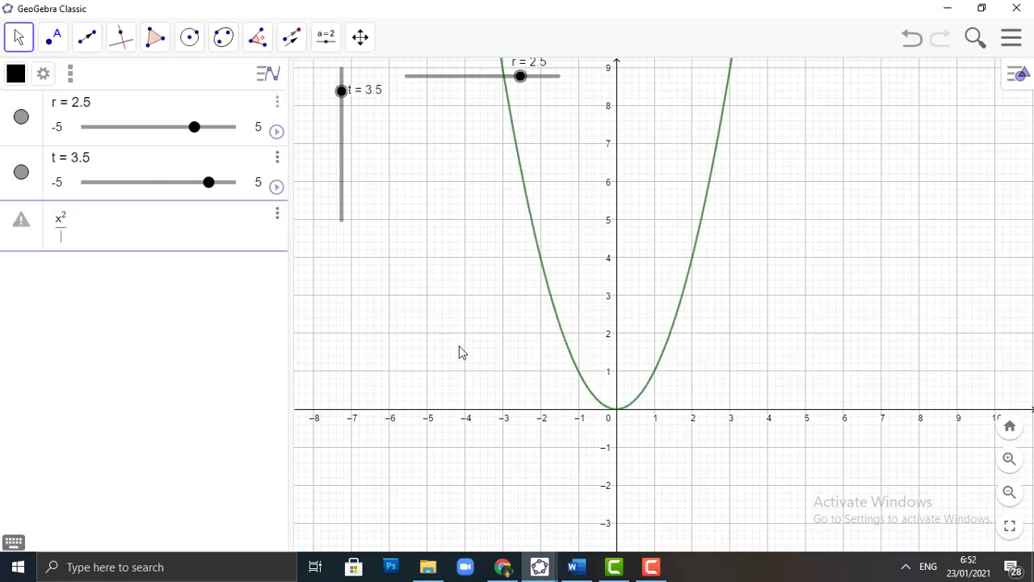
Clear the incomplete expression and enter the base ellipse equation x^2/r^2 + y^2 = 1.
{"action": "key", "text": "BackSpace"}
{"action": "key", "text": "BackSpace"}
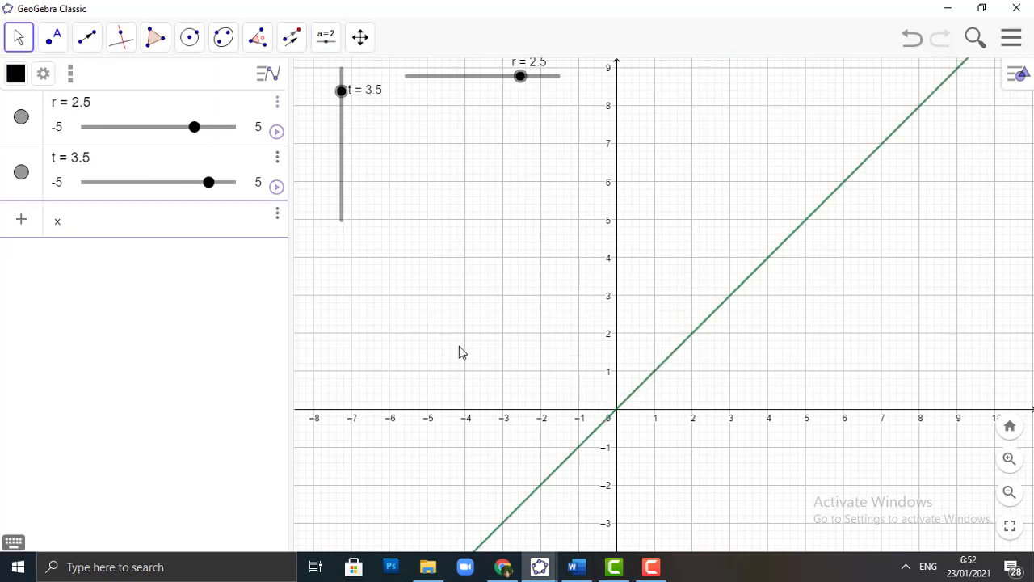
{"action": "key", "text": "BackSpace"}
{"action": "type", "text": "x^2"}
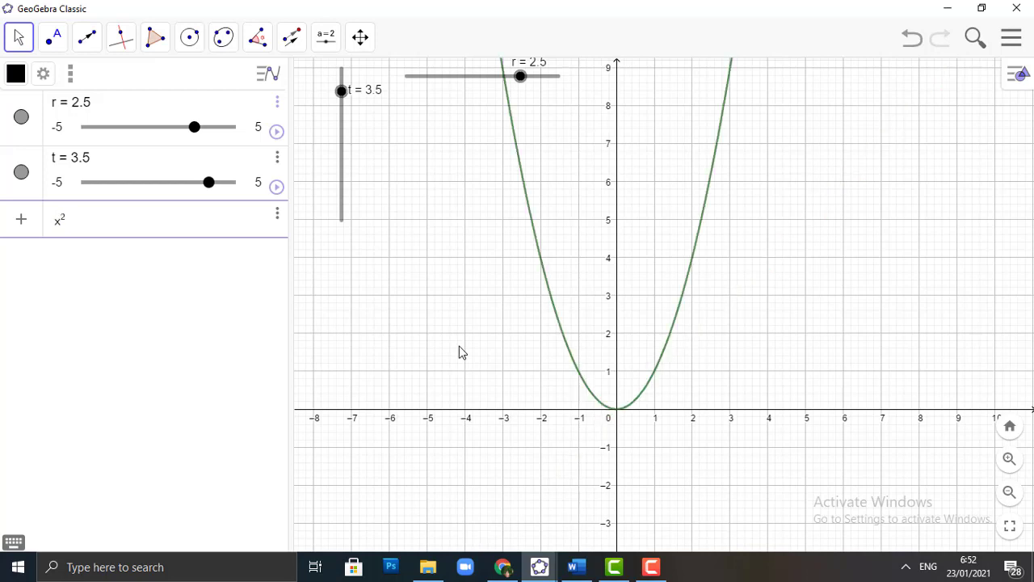
{"action": "type", "text": "/r"}
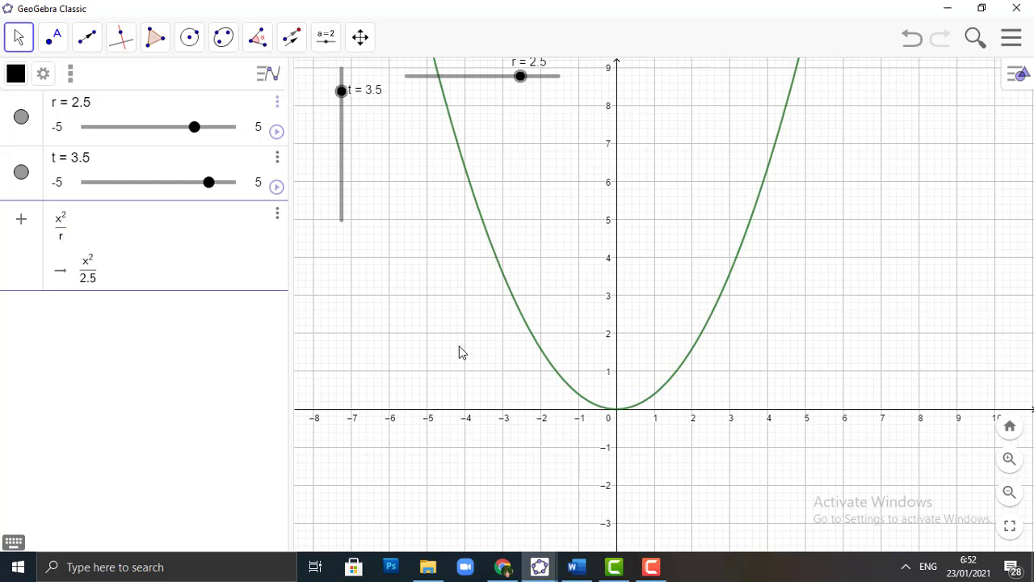
{"action": "type", "text": "^2"}
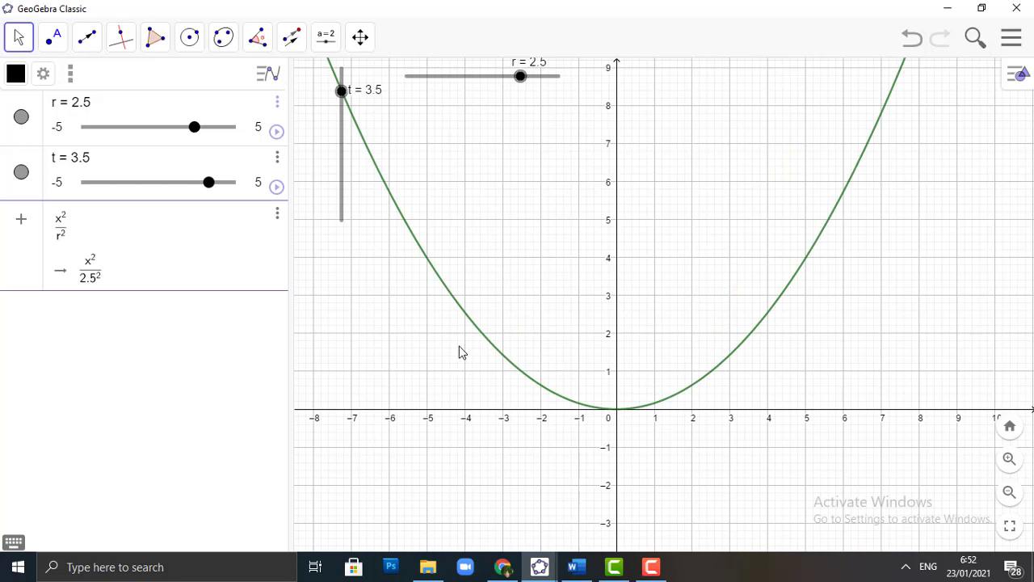
{"action": "type", "text": "+y"}
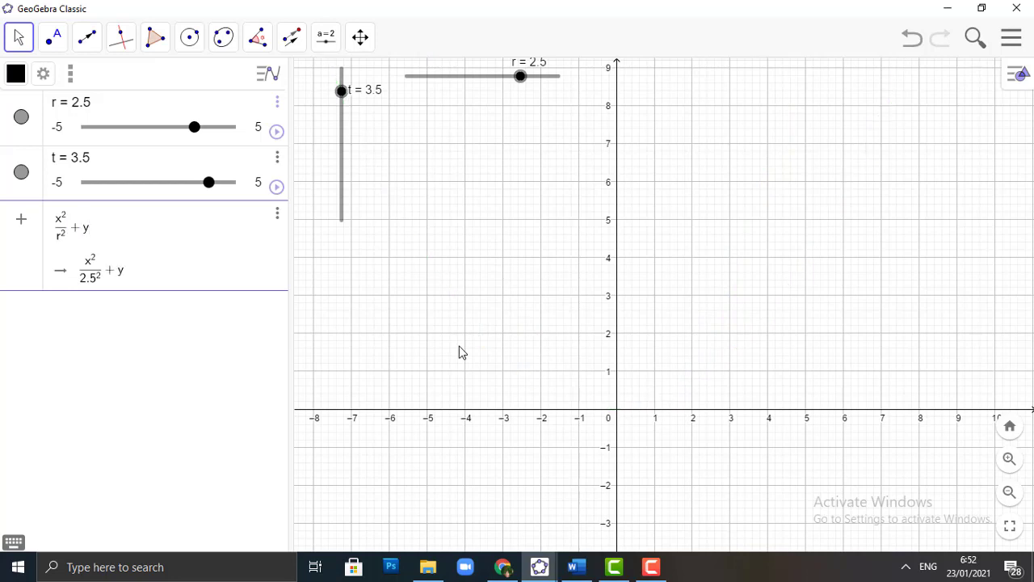
{"action": "type", "text": "^2"}
{"action": "key", "text": "Right"}
{"action": "type", "text": "= 1"}
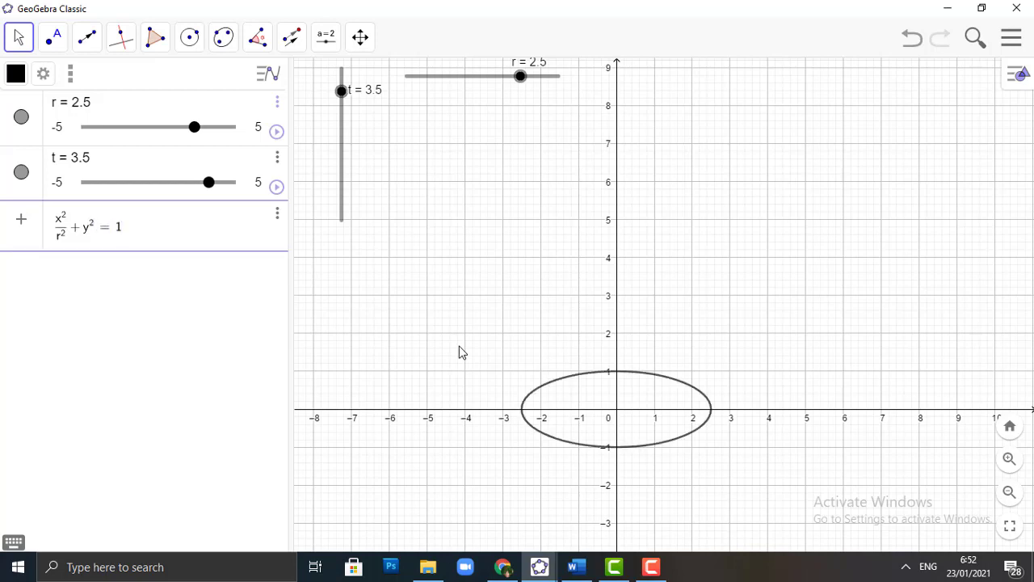
{"action": "key", "text": "Return"}
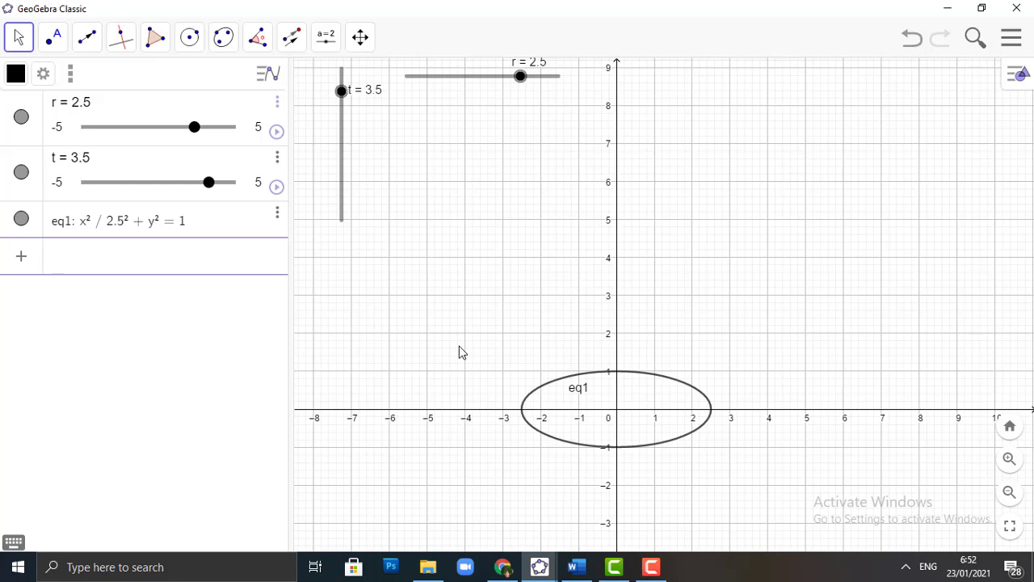
Enter the upper ellipse equation x^2/r^2 + (y - t)^2 = 1.
{"action": "type", "text": "x"}
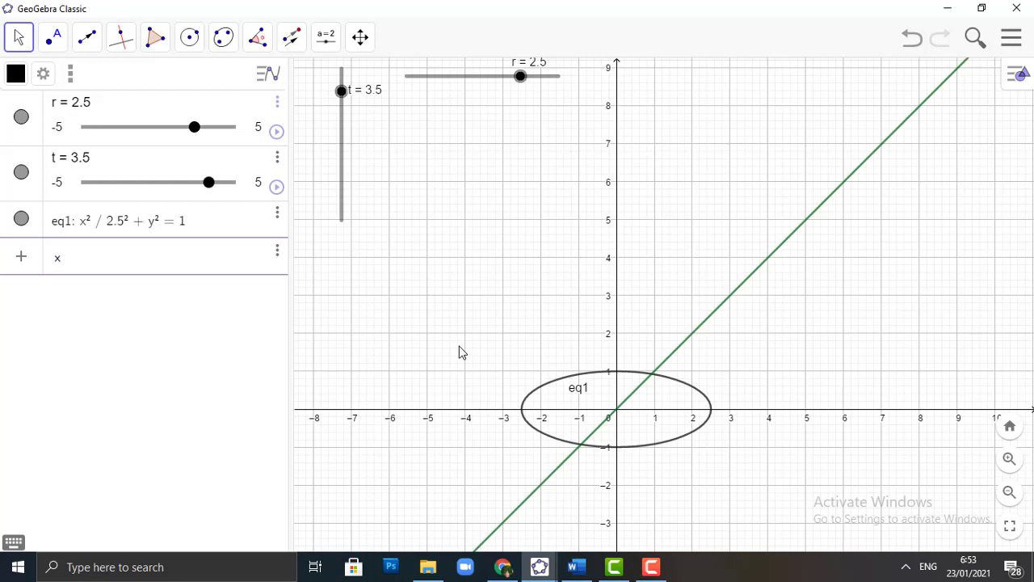
{"action": "type", "text": "^2"}
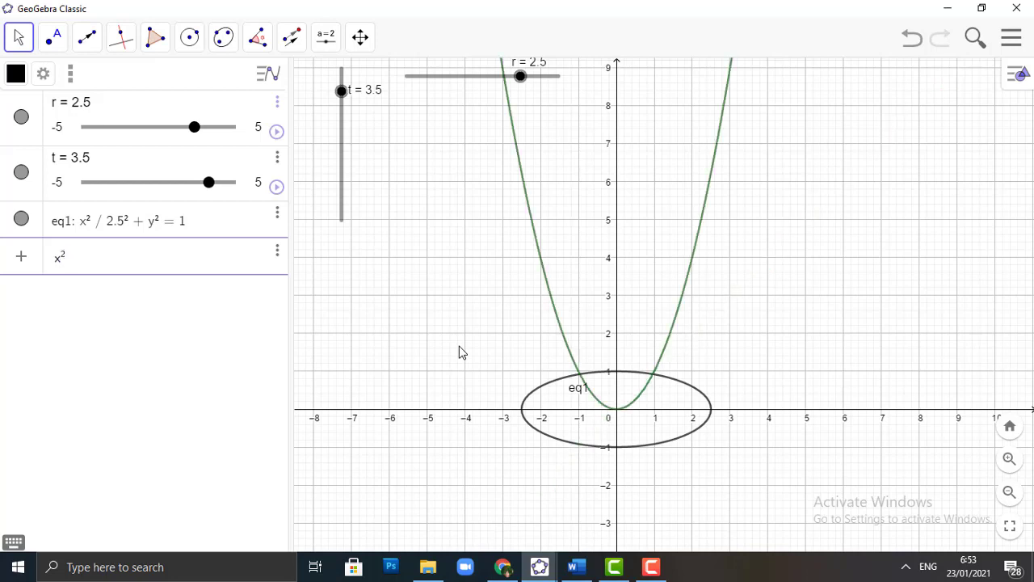
{"action": "type", "text": "/"}
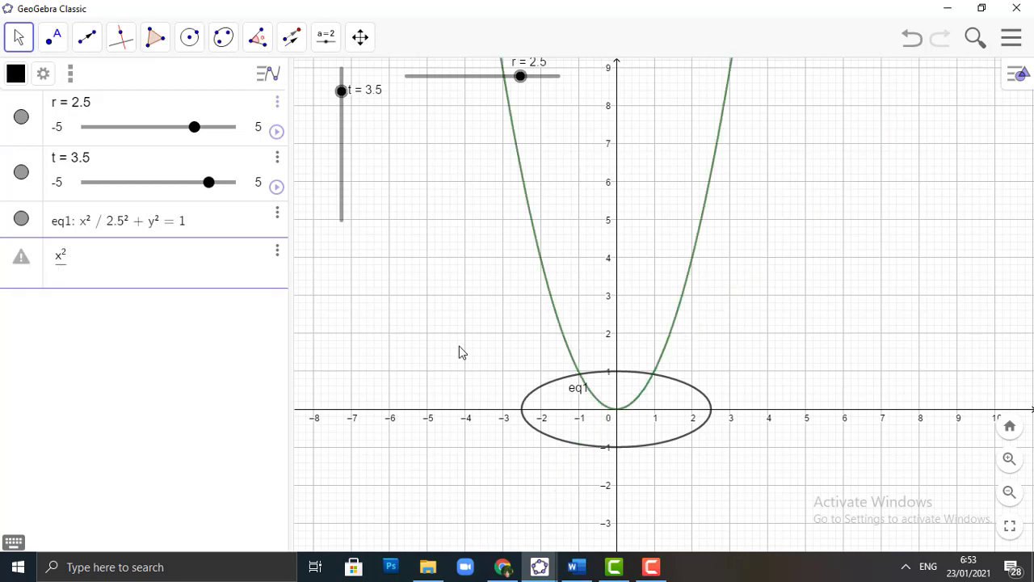
{"action": "type", "text": "r"}
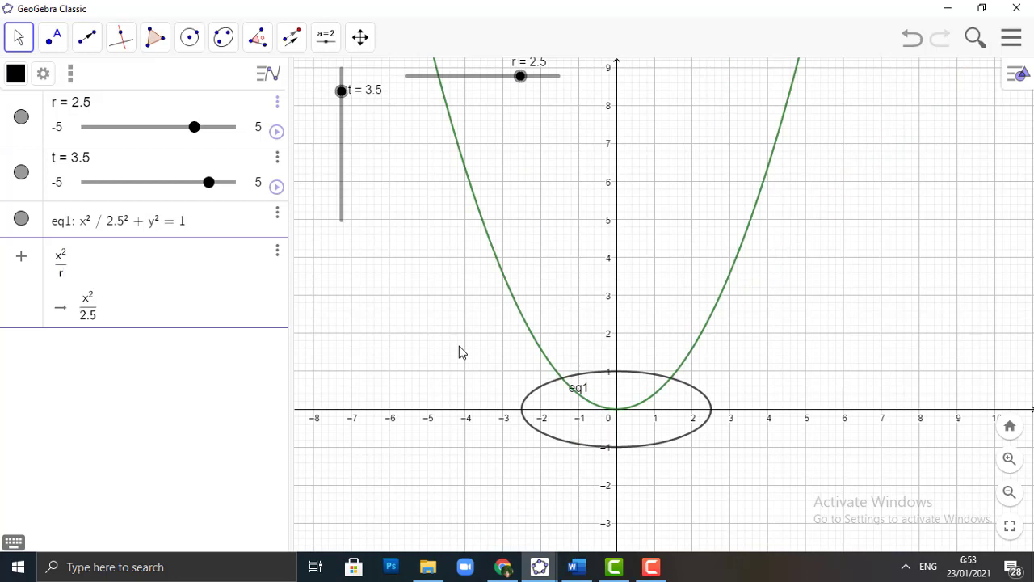
{"action": "type", "text": "^2"}
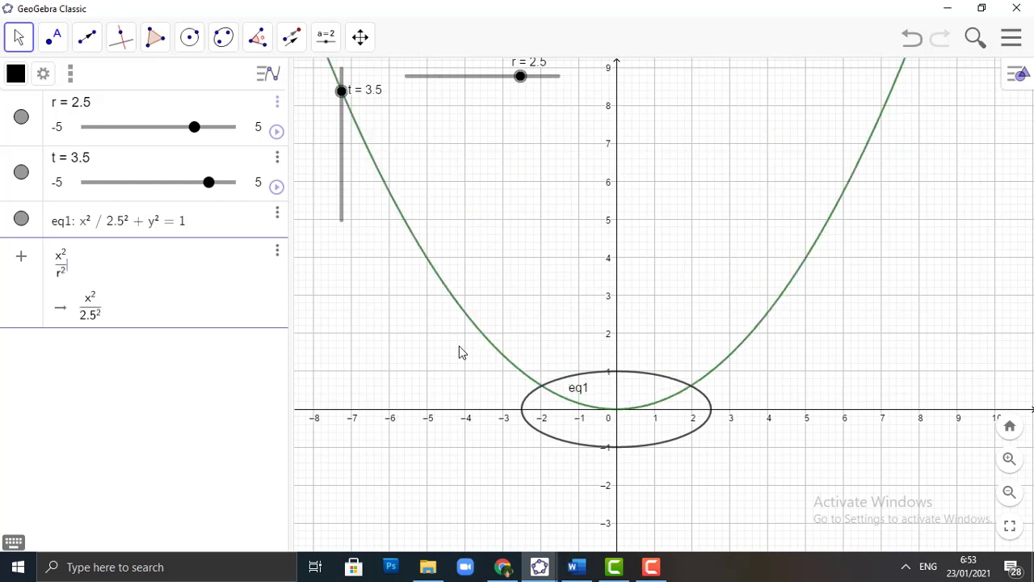
{"action": "key", "text": "Right"}
{"action": "key", "text": "Right"}
{"action": "type", "text": "+ "}
{"action": "type", "text": "(y - "}
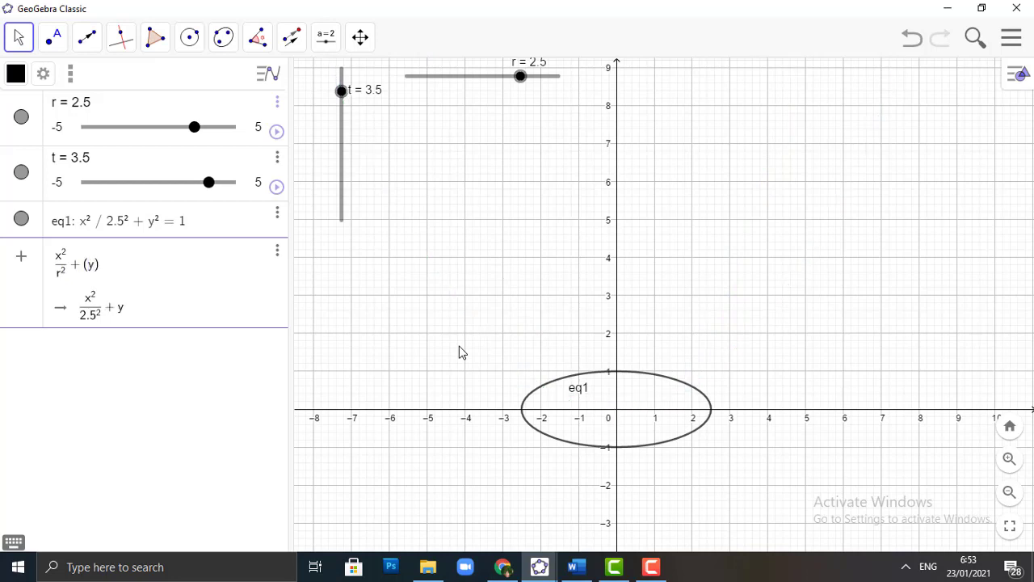
{"action": "type", "text": "t)^2 = 1"}
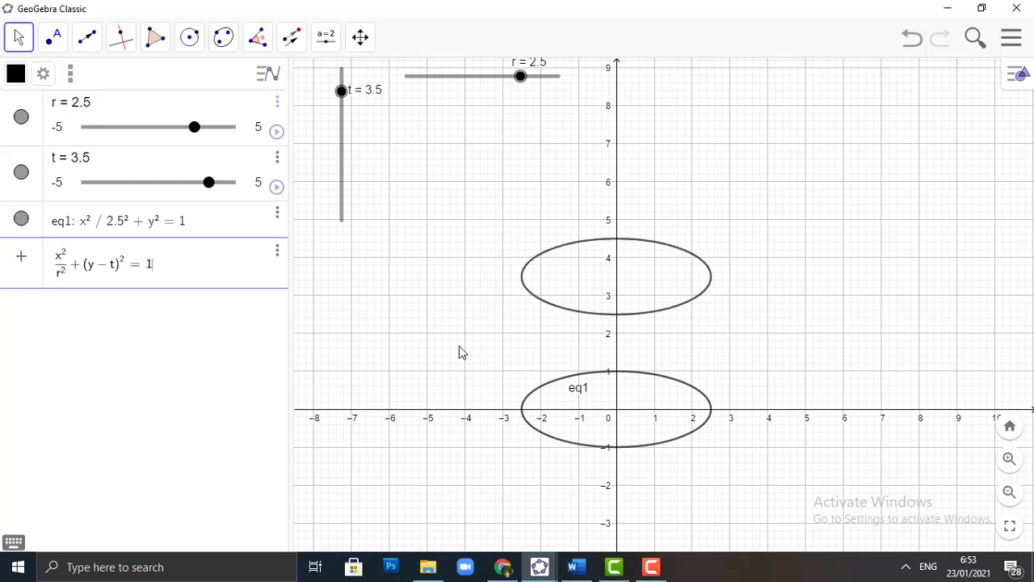
{"action": "key", "text": "Return"}
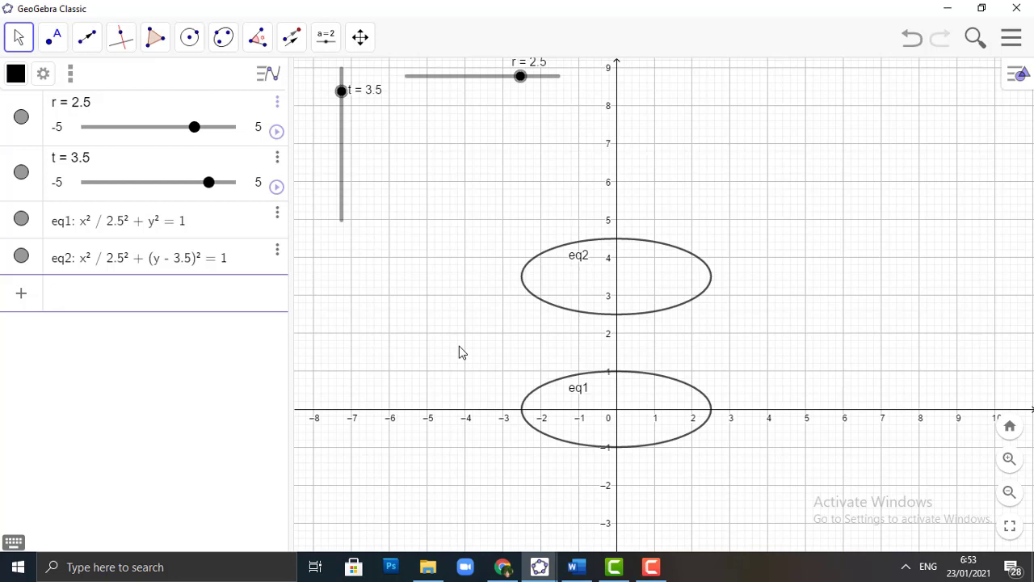
Add the two vertical lines x = r and x = -r alongside the ellipses.
{"action": "type", "text": "x = "}
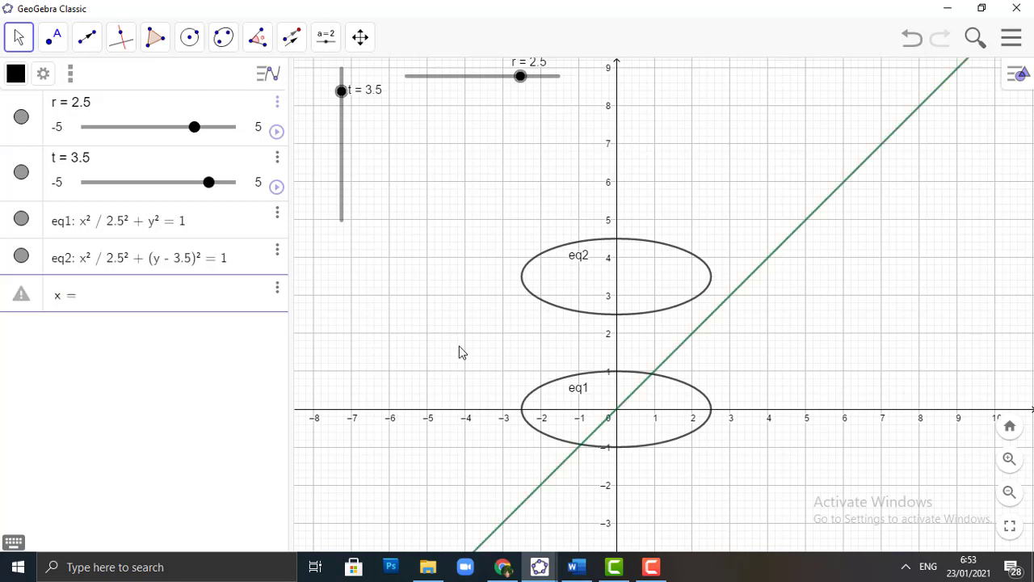
{"action": "type", "text": "r"}
{"action": "key", "text": "Return"}
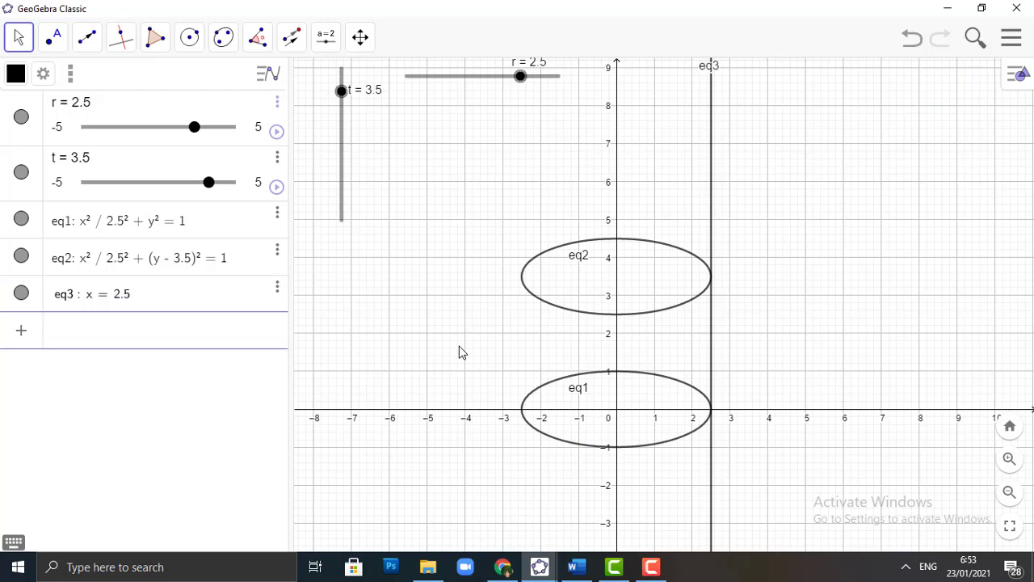
{"action": "type", "text": "x"}
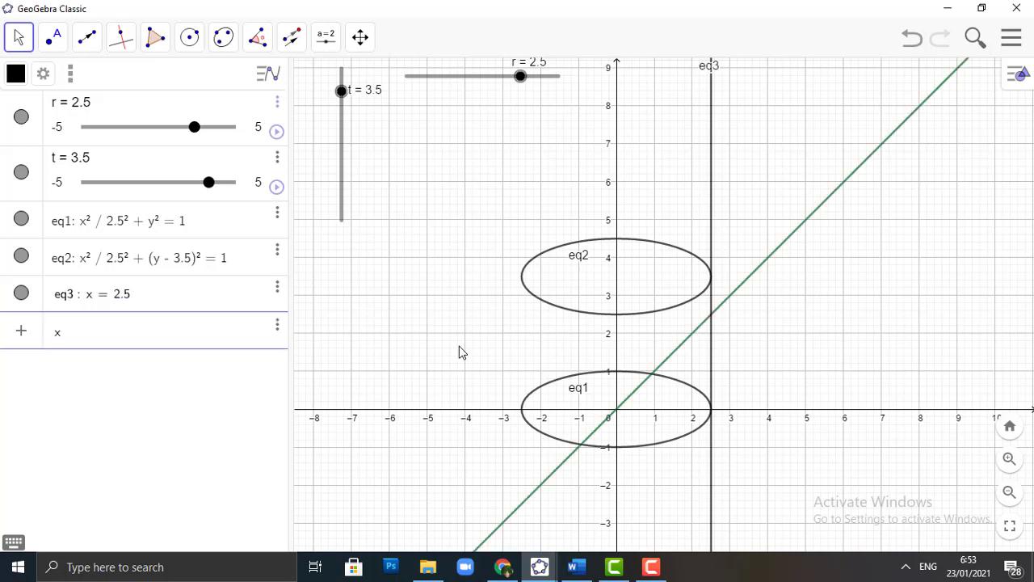
{"action": "type", "text": " = -"}
{"action": "type", "text": "r"}
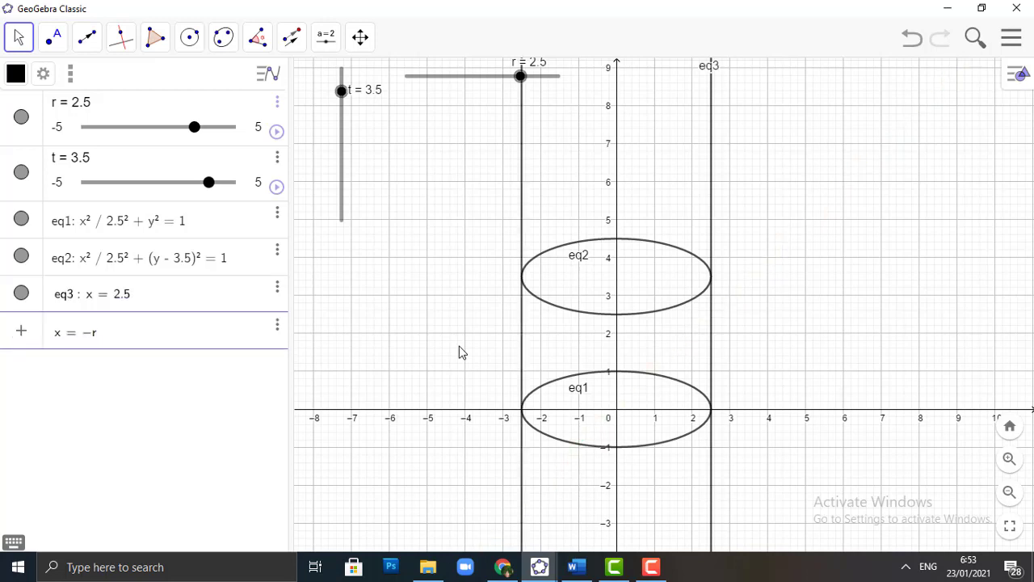
{"action": "key", "text": "Return"}
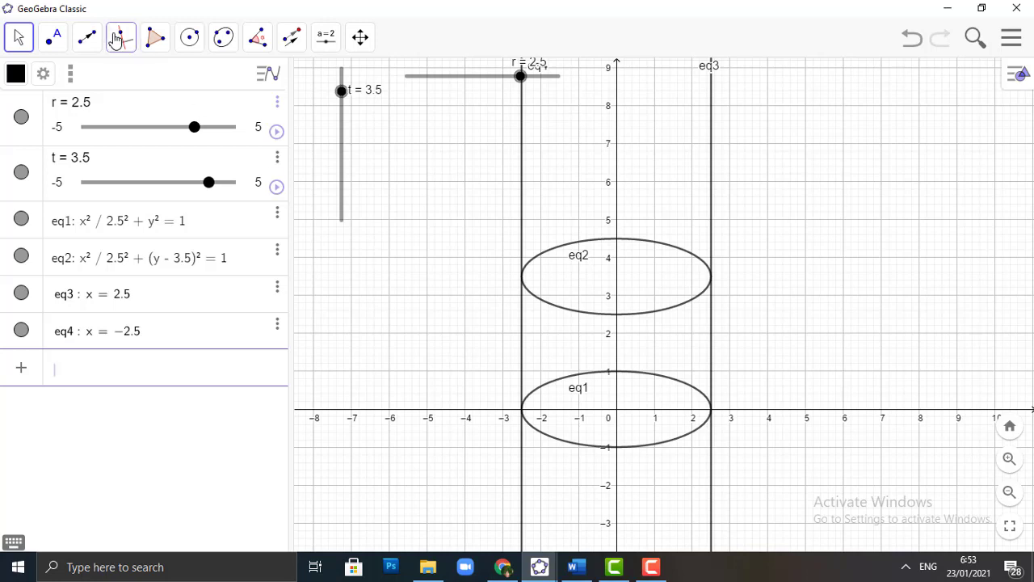
Mark the four intersection points of the two ellipses with the vertical lines x = r and x = -r.
{"action": "left_click", "coordinate": [55, 38]}
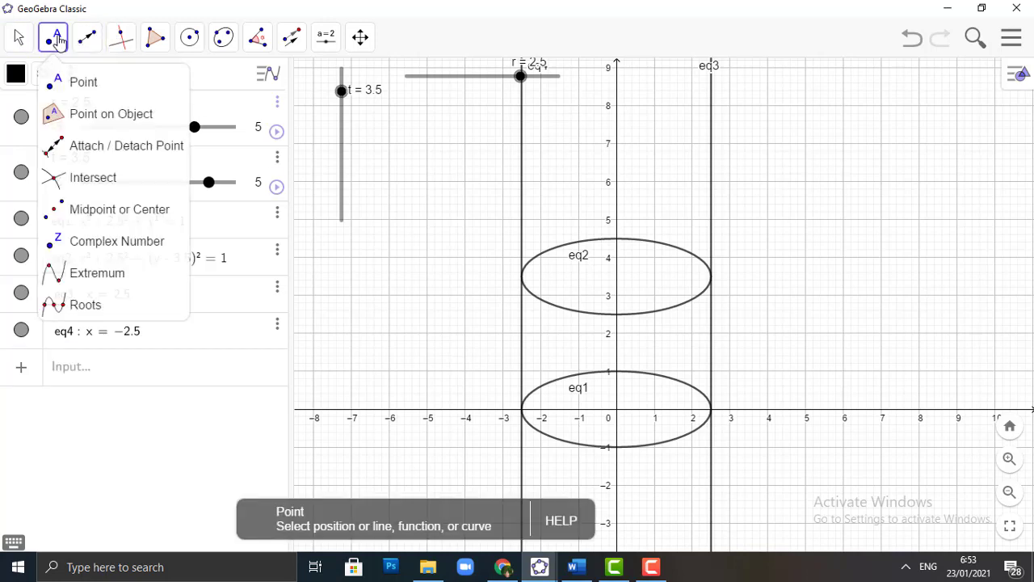
{"action": "left_click", "coordinate": [135, 178]}
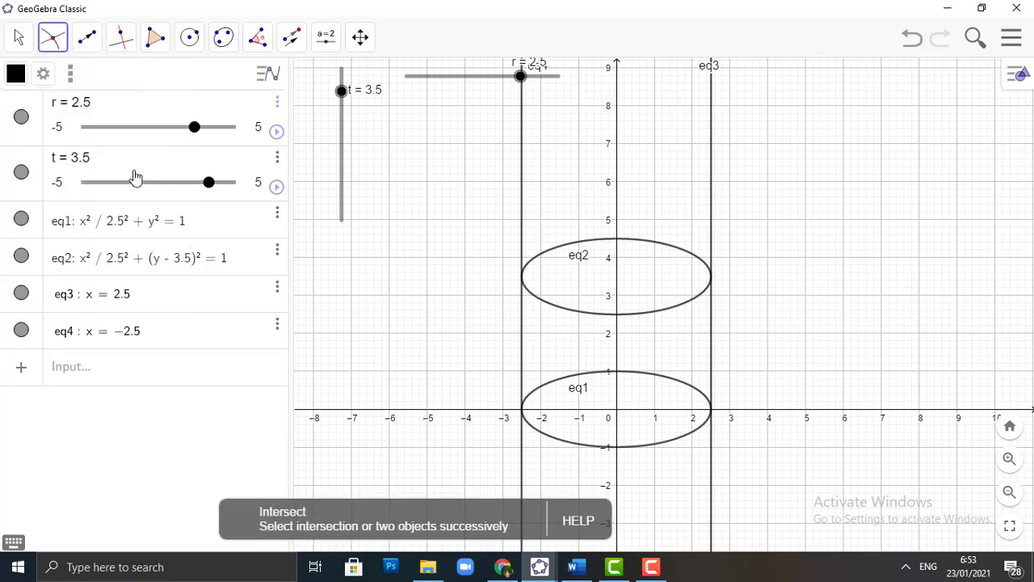
{"action": "left_click", "coordinate": [521, 280]}
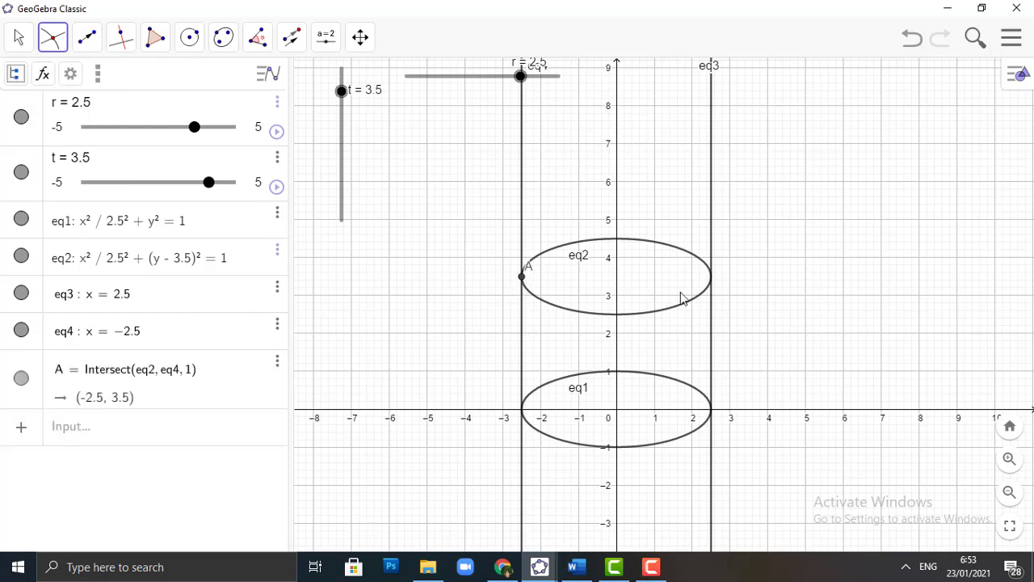
{"action": "left_click", "coordinate": [711, 278]}
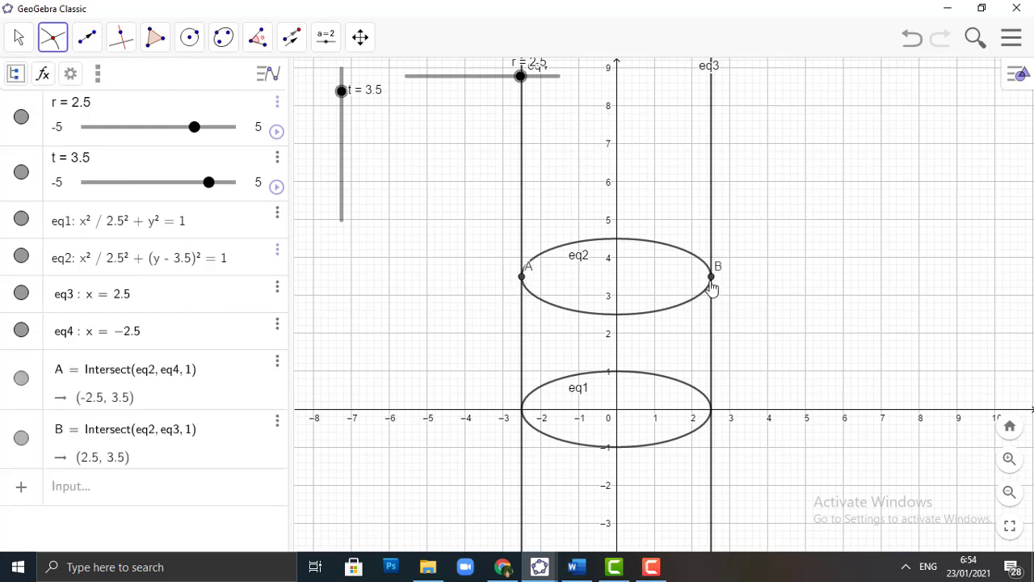
{"action": "left_click", "coordinate": [713, 413]}
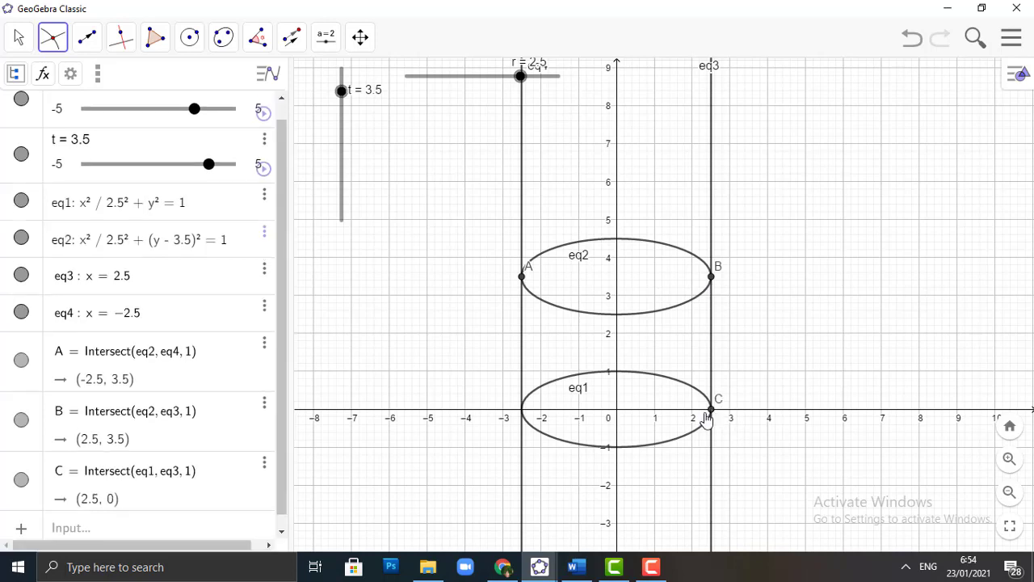
{"action": "left_click", "coordinate": [521, 417]}
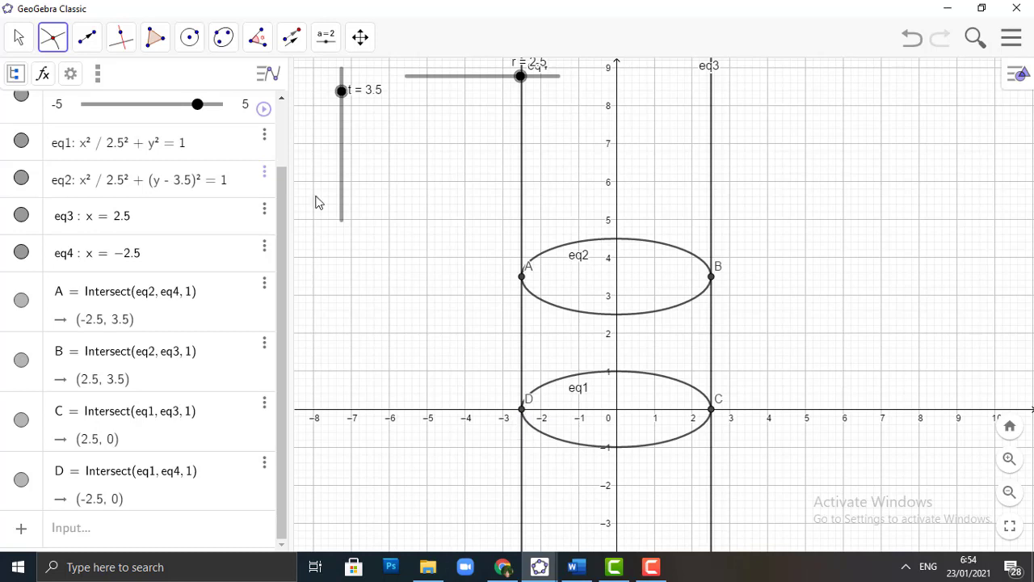
Draw the cylinder's two side edges as segments from A to D and from B to C.
{"action": "left_click", "coordinate": [88, 37]}
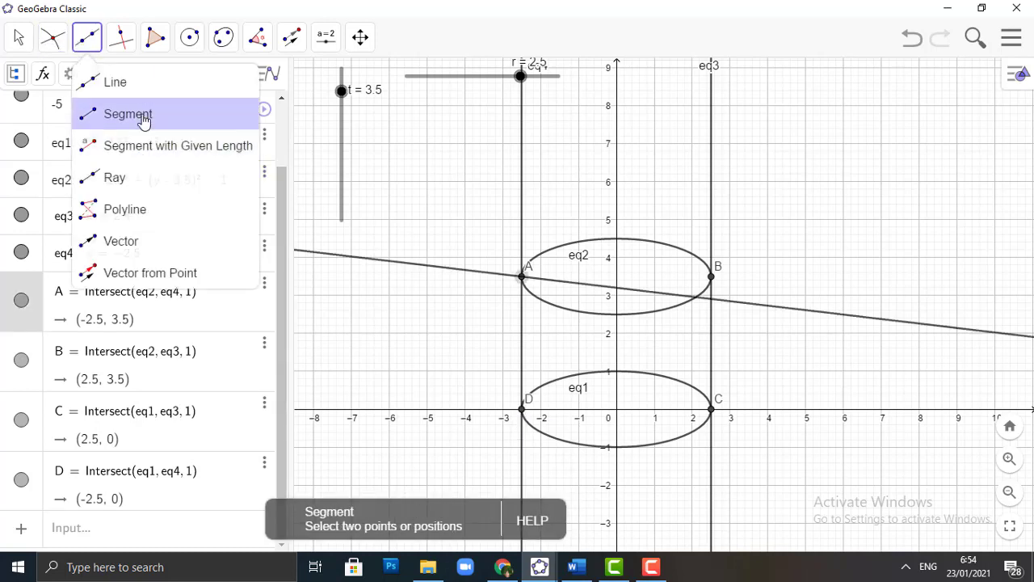
{"action": "left_click", "coordinate": [143, 120]}
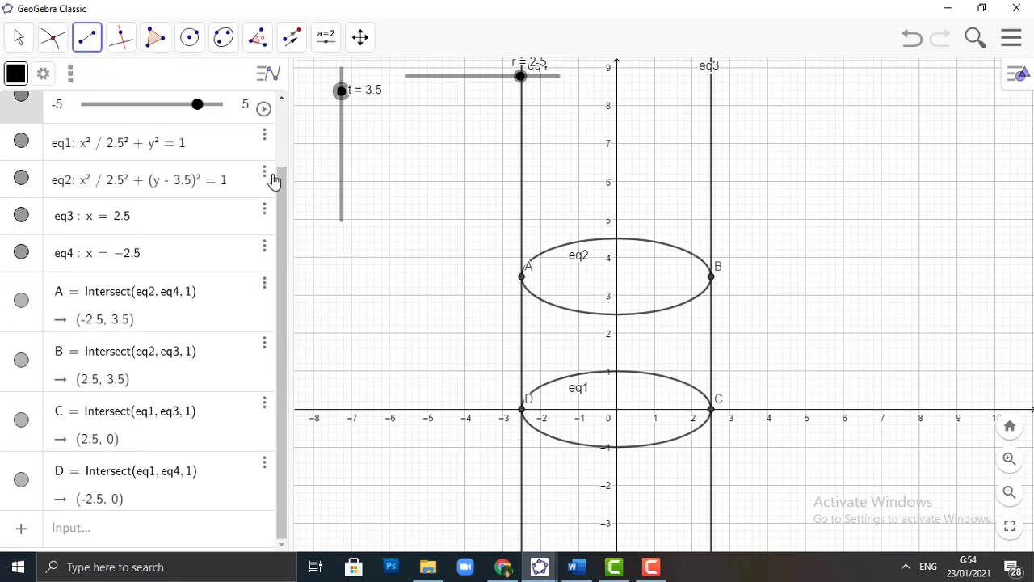
{"action": "left_click", "coordinate": [521, 277]}
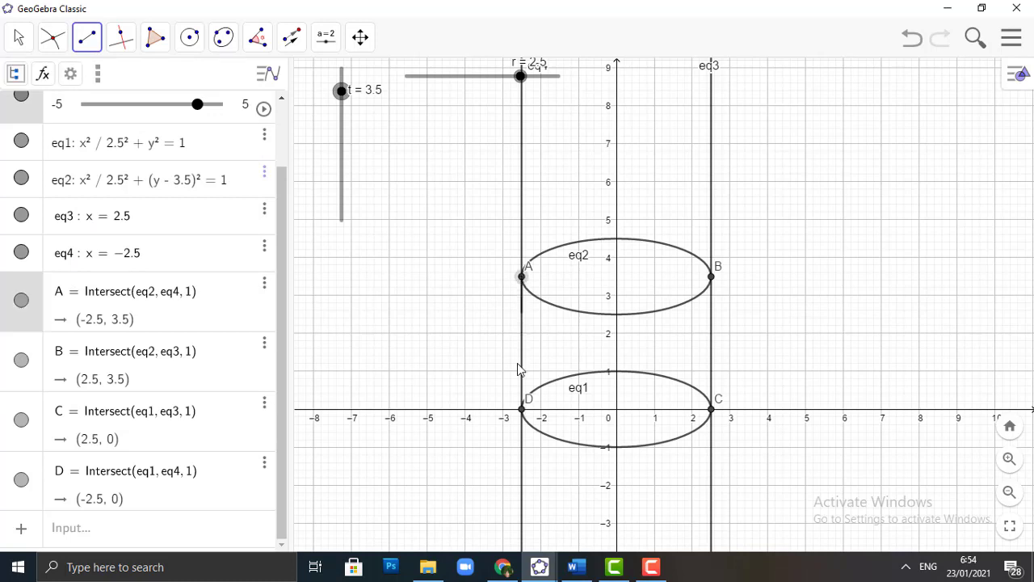
{"action": "left_click", "coordinate": [522, 411]}
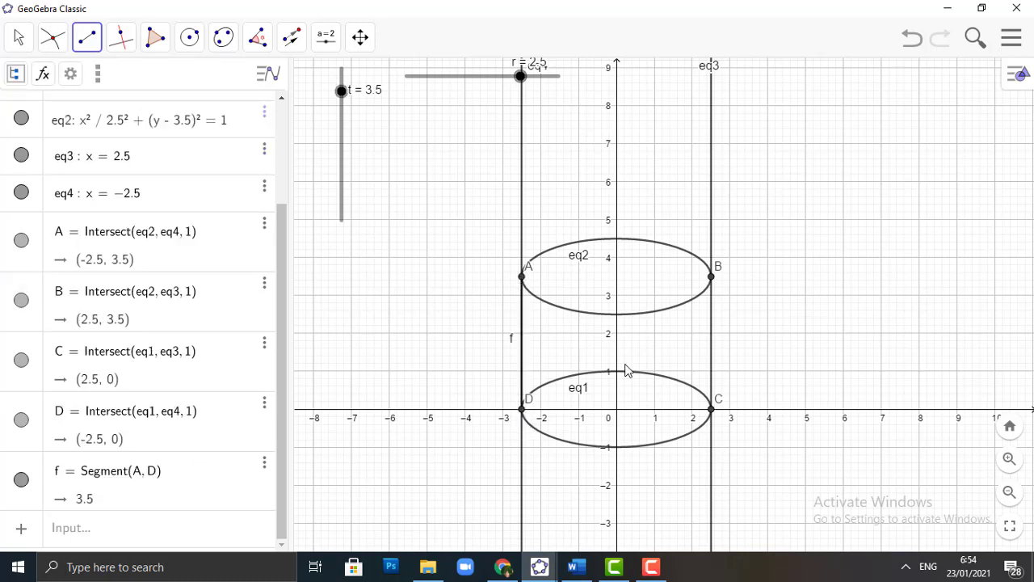
{"action": "left_click", "coordinate": [711, 278]}
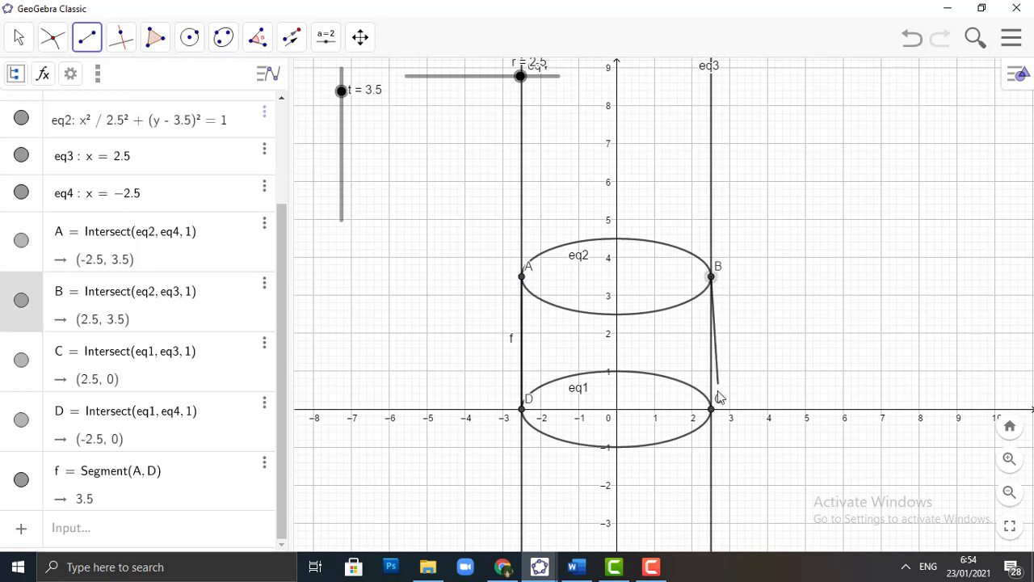
{"action": "left_click", "coordinate": [712, 410]}
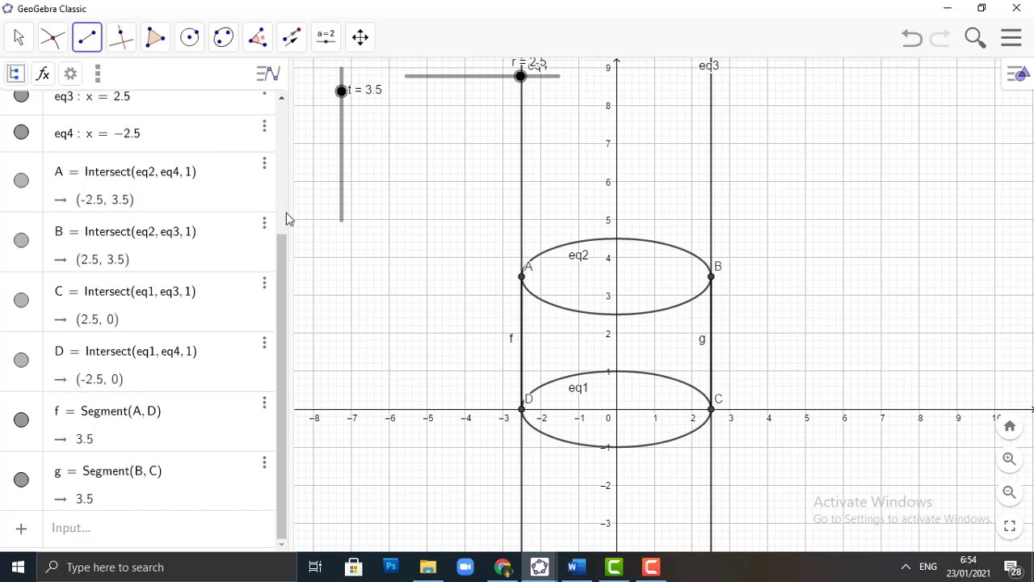
Hide the two vertical lines eq3 and eq4, keeping the side segments shown.
{"action": "scroll", "coordinate": [286, 212], "scroll_direction": "up", "scroll_amount": 5}
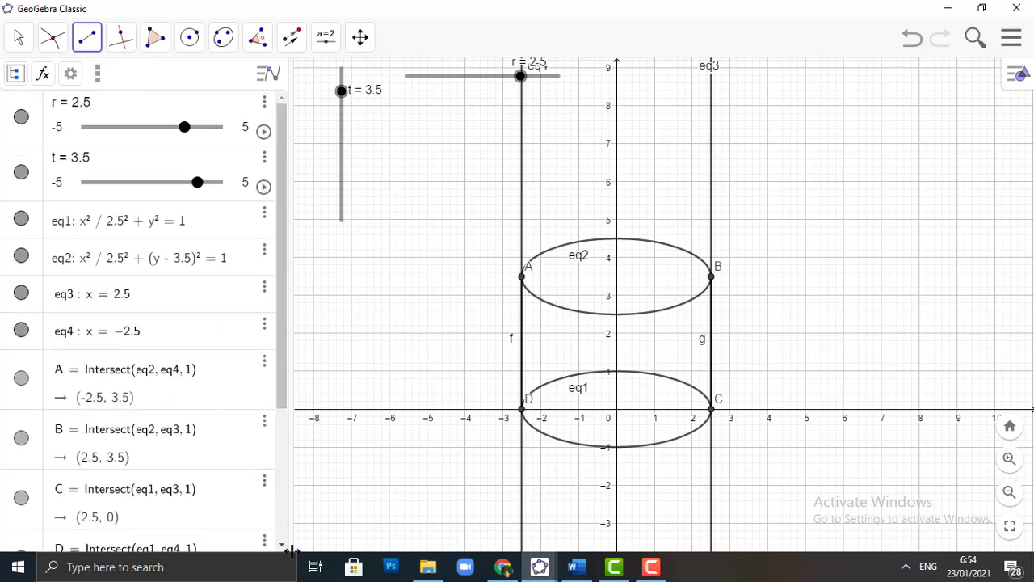
{"action": "left_click", "coordinate": [21, 329]}
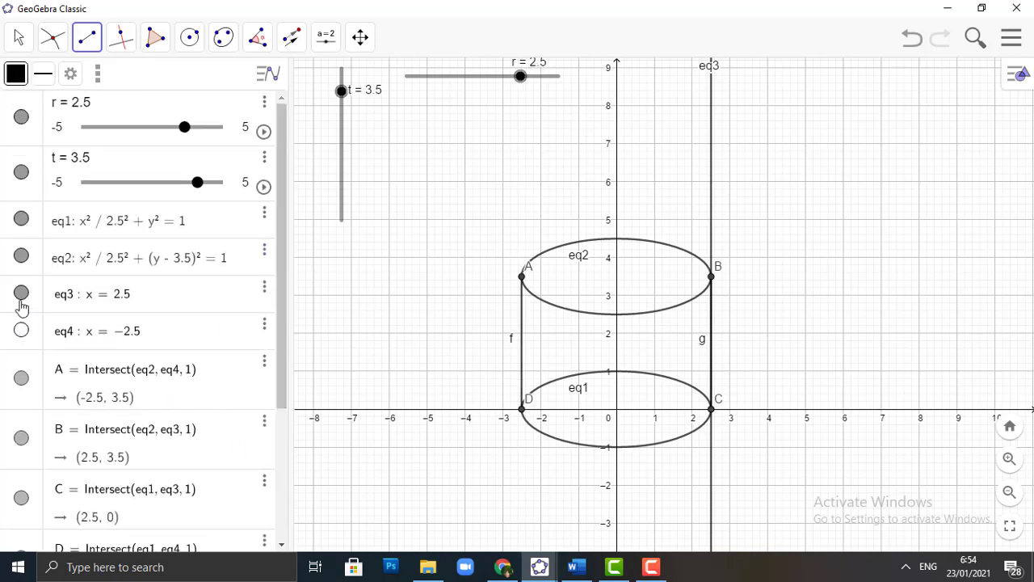
{"action": "left_click", "coordinate": [23, 294]}
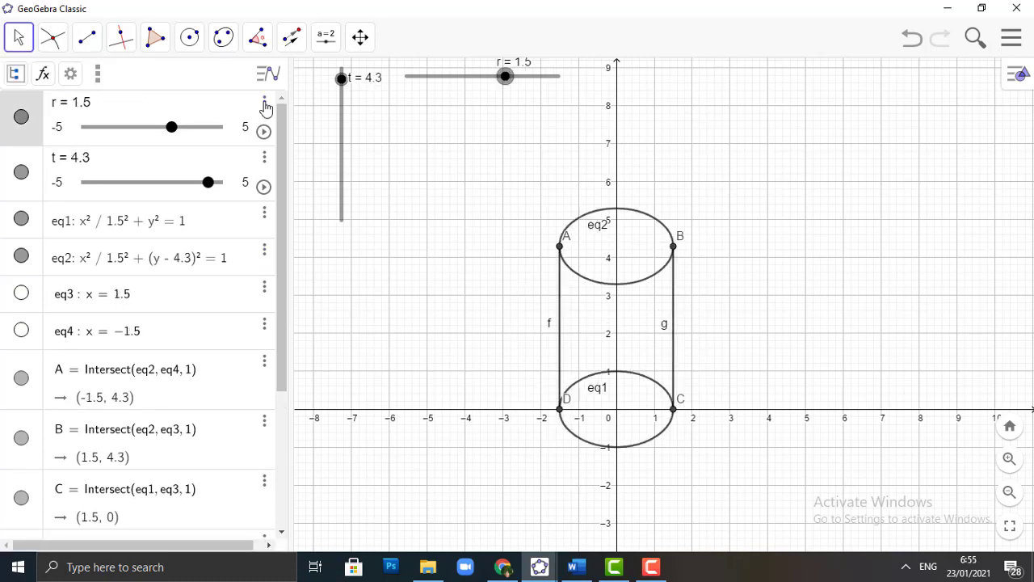
Set slider r's range to a minimum of 0 and a maximum of 10.
{"action": "left_click", "coordinate": [265, 102]}
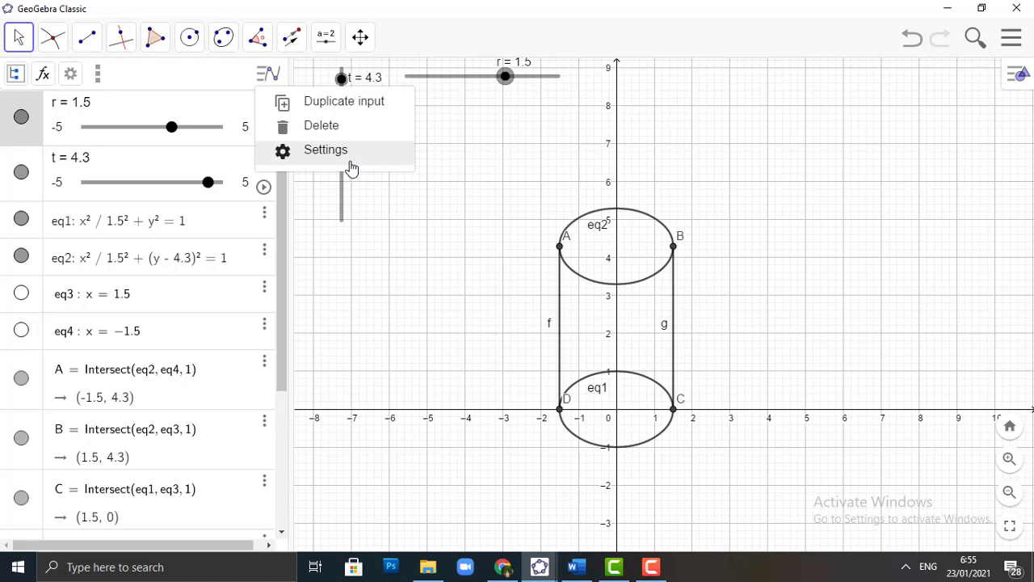
{"action": "left_click", "coordinate": [326, 150]}
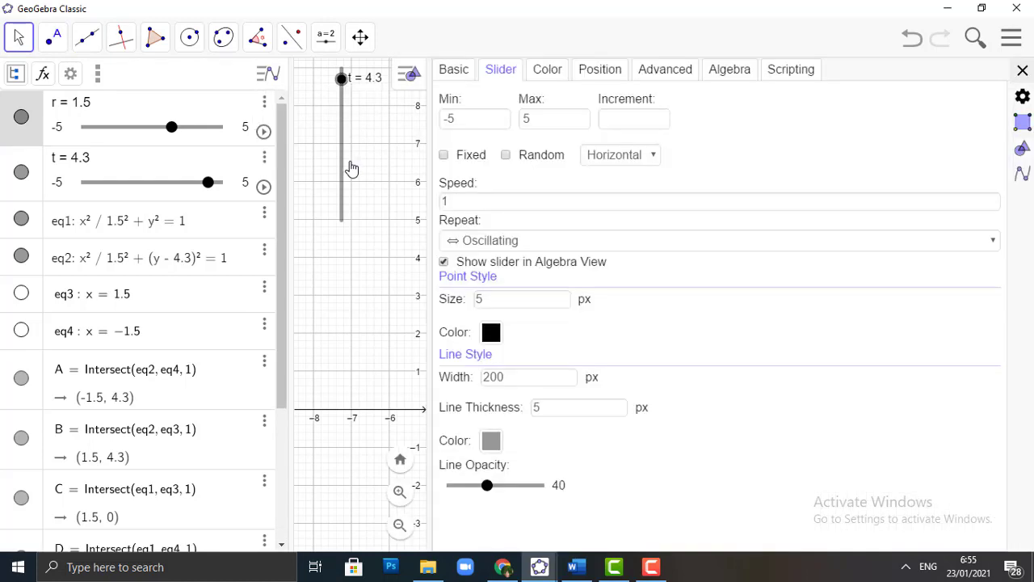
{"action": "left_click", "coordinate": [490, 127]}
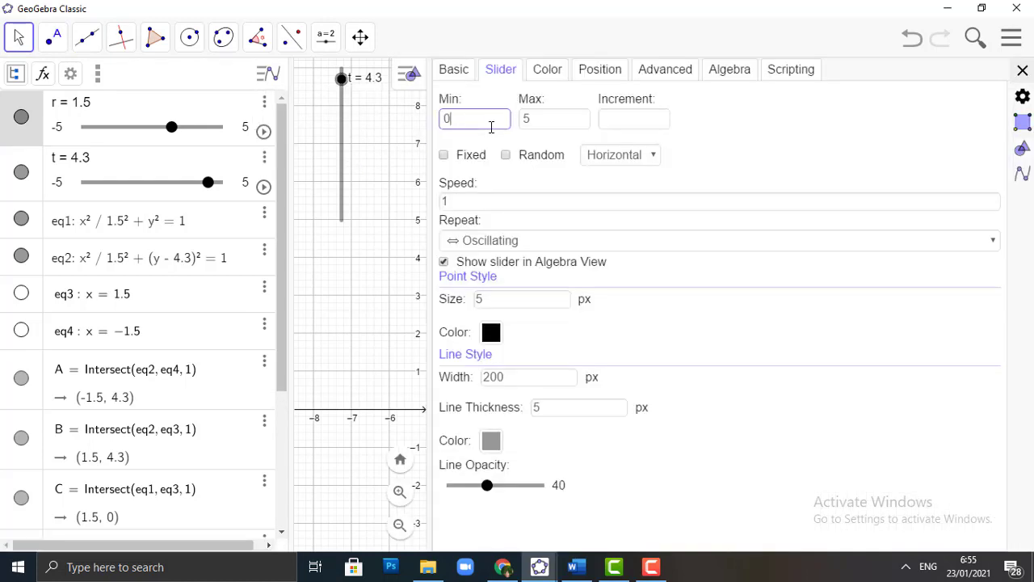
{"action": "left_click", "coordinate": [564, 123]}
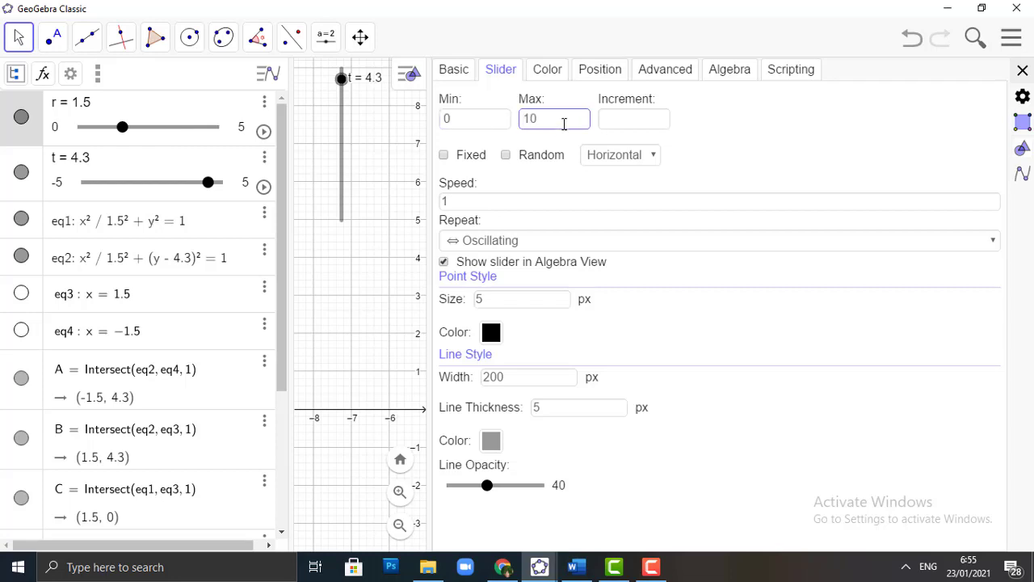
{"action": "type", "text": "10"}
{"action": "key", "text": "Return"}
{"action": "left_click", "coordinate": [1024, 86]}
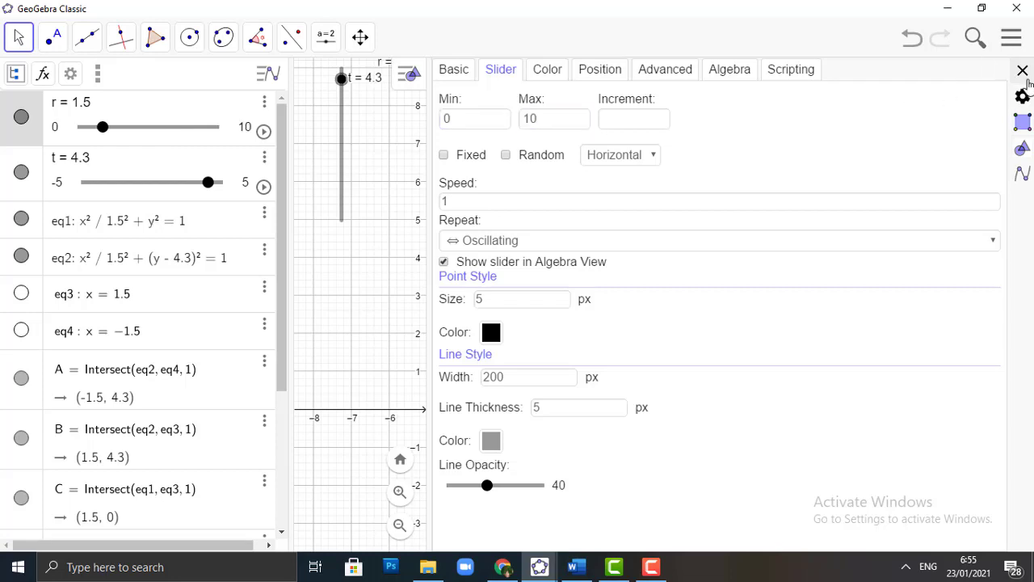
Set slider t's range to a minimum of 0 and a maximum of 10, and close the settings.
{"action": "left_click", "coordinate": [21, 199]}
{"action": "left_click", "coordinate": [488, 119]}
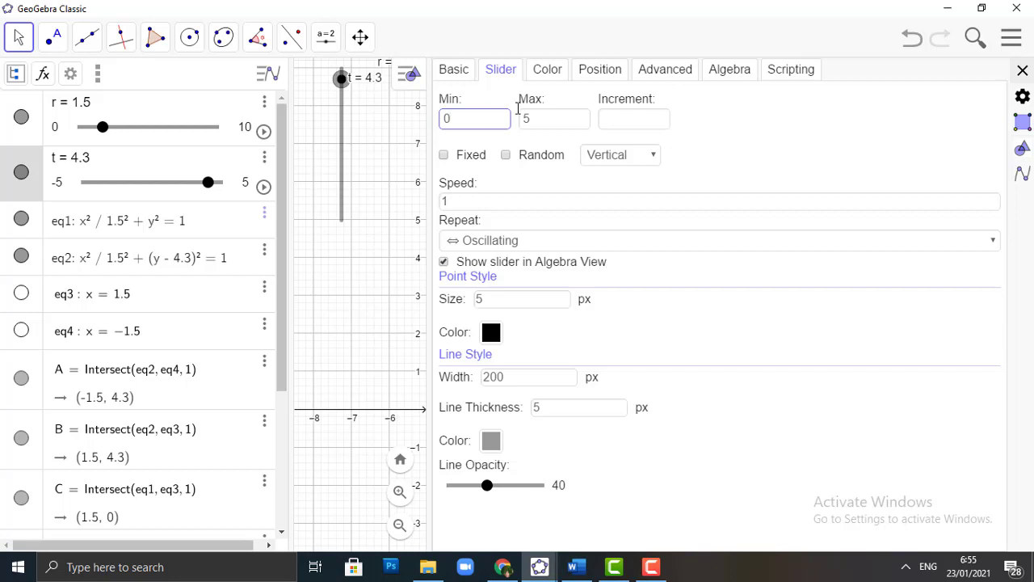
{"action": "type", "text": "0"}
{"action": "left_click", "coordinate": [562, 138]}
{"action": "left_click", "coordinate": [532, 119]}
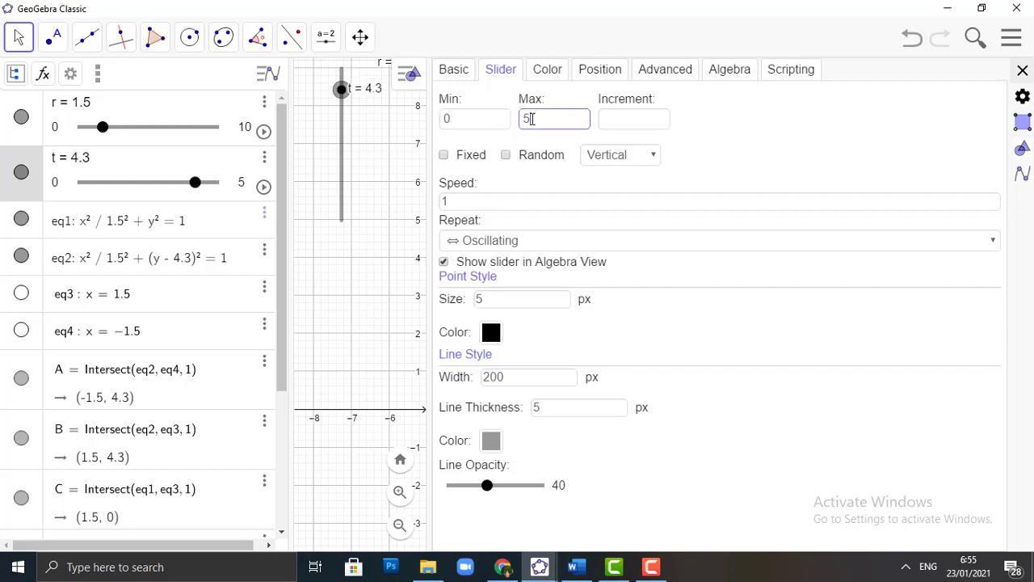
{"action": "type", "text": "10"}
{"action": "key", "text": "Return"}
{"action": "left_click", "coordinate": [1022, 71]}
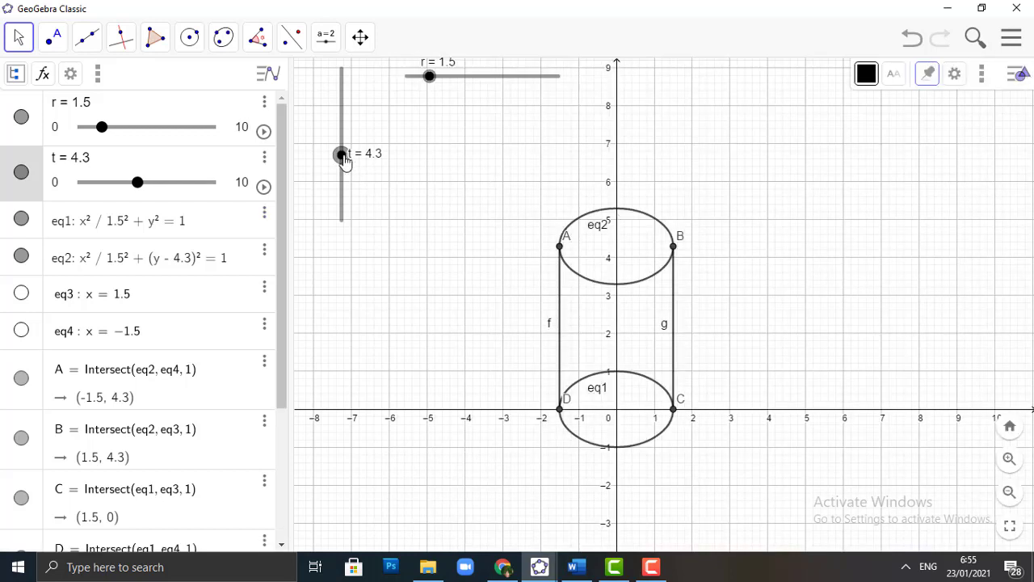
Raise slider t to 6.6 to make the cylinder taller, and increase slider r to widen it.
{"action": "left_click_drag", "start_coordinate": [343, 159], "coordinate": [332, 127]}
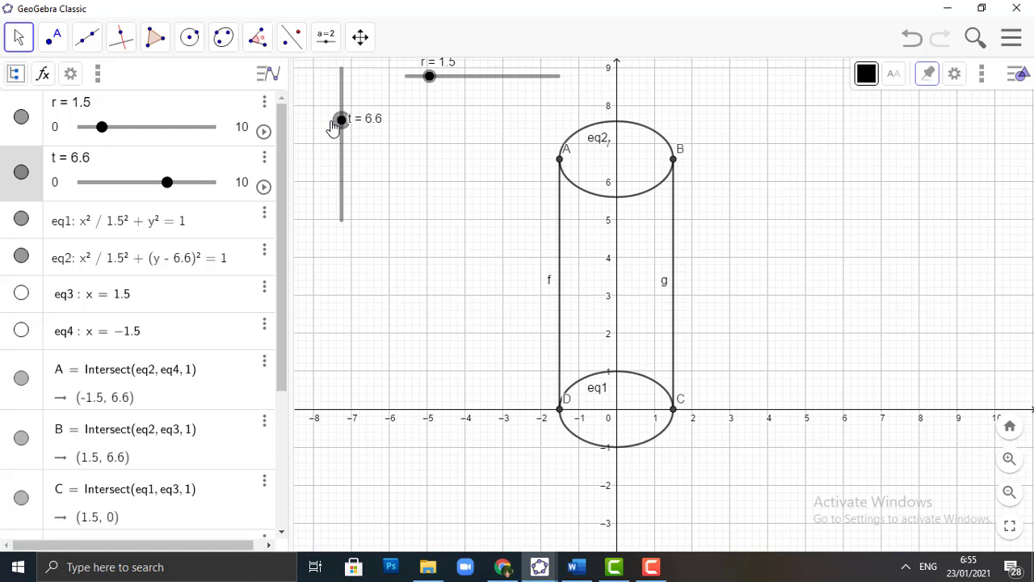
{"action": "left_click_drag", "start_coordinate": [426, 84], "coordinate": [487, 117]}
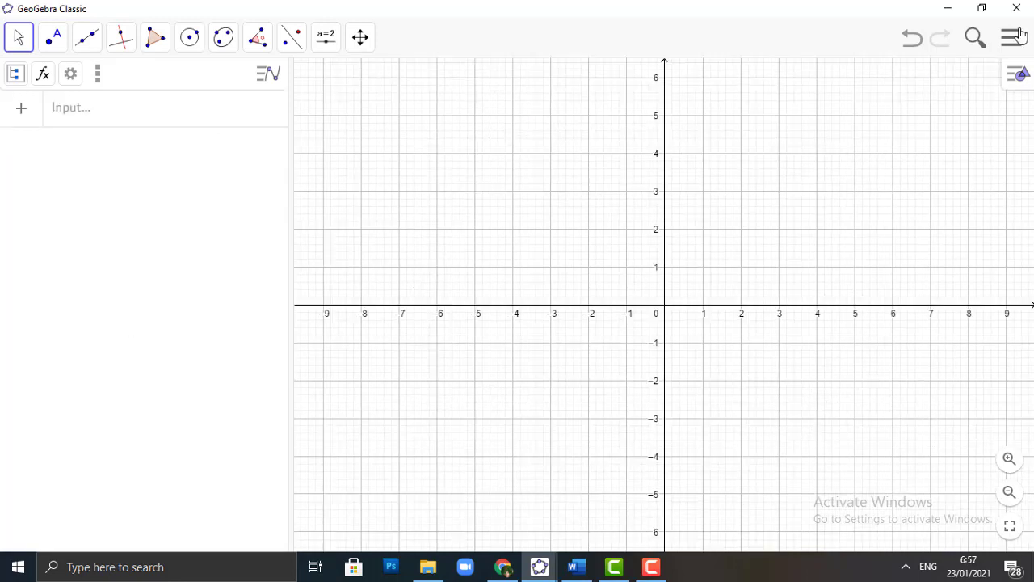
Show the 3D Graphics view in the new empty construction and close the main menu.
{"action": "left_click", "coordinate": [1013, 37]}
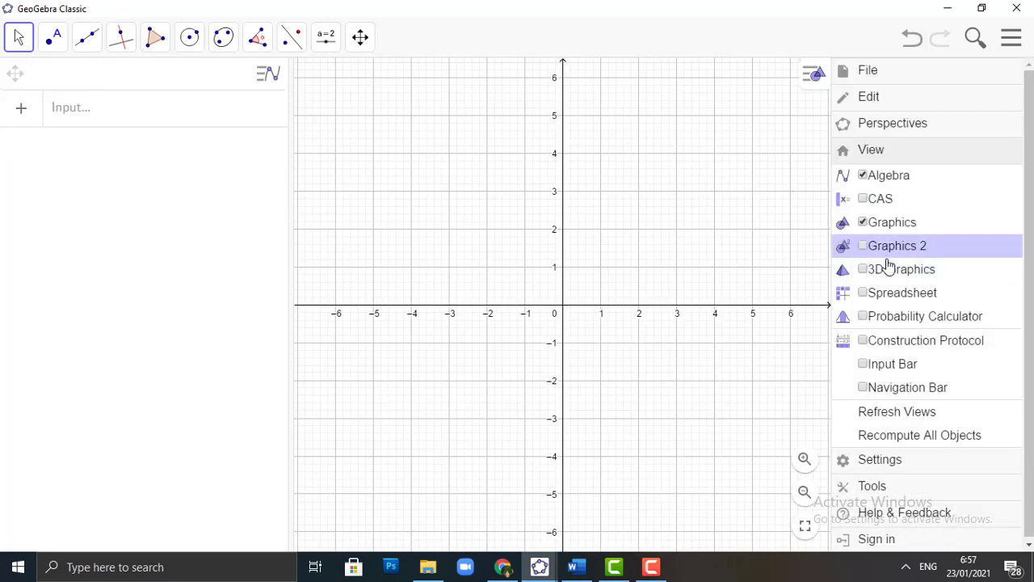
{"action": "left_click", "coordinate": [889, 269]}
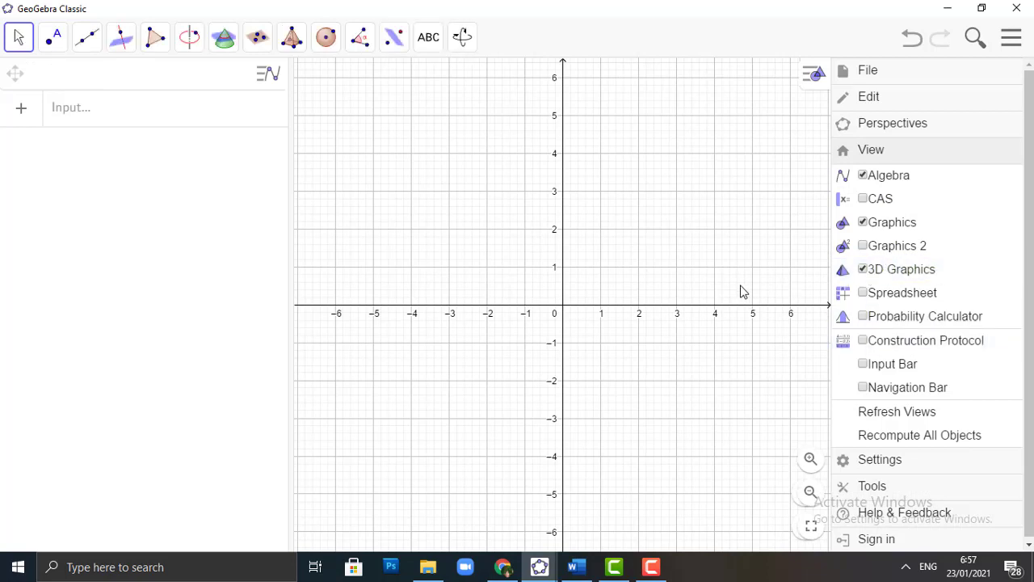
{"action": "left_click", "coordinate": [743, 292]}
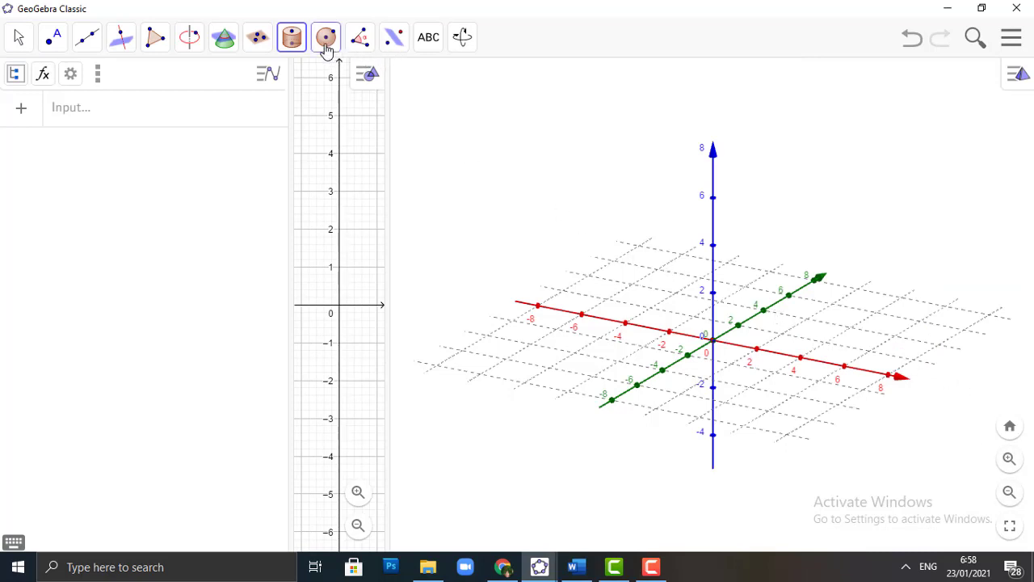
Create a 3D cylinder from the origin to (0, 0, 6) on the z-axis with radius 3.
{"action": "left_click", "coordinate": [284, 50]}
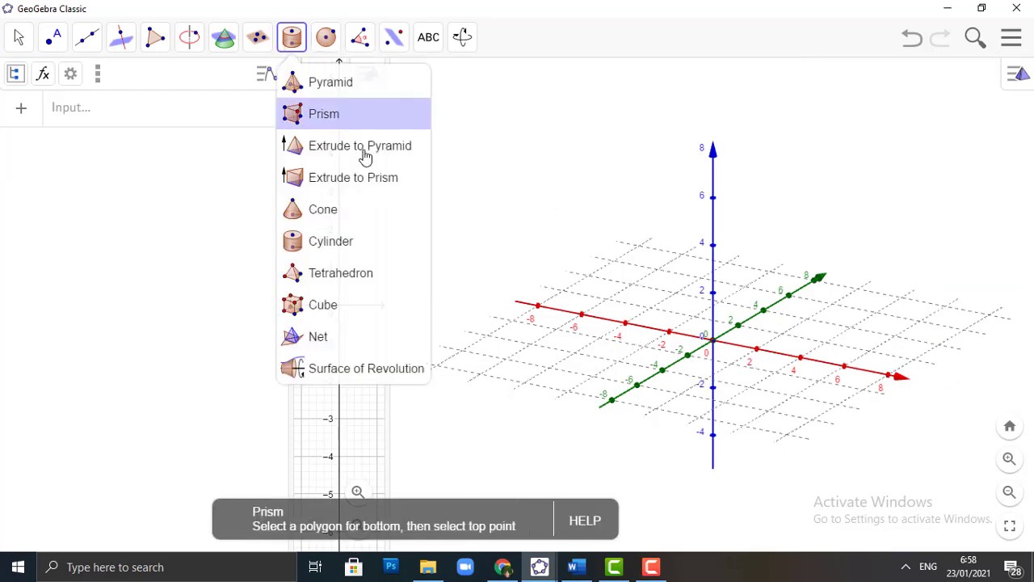
{"action": "left_click", "coordinate": [397, 251]}
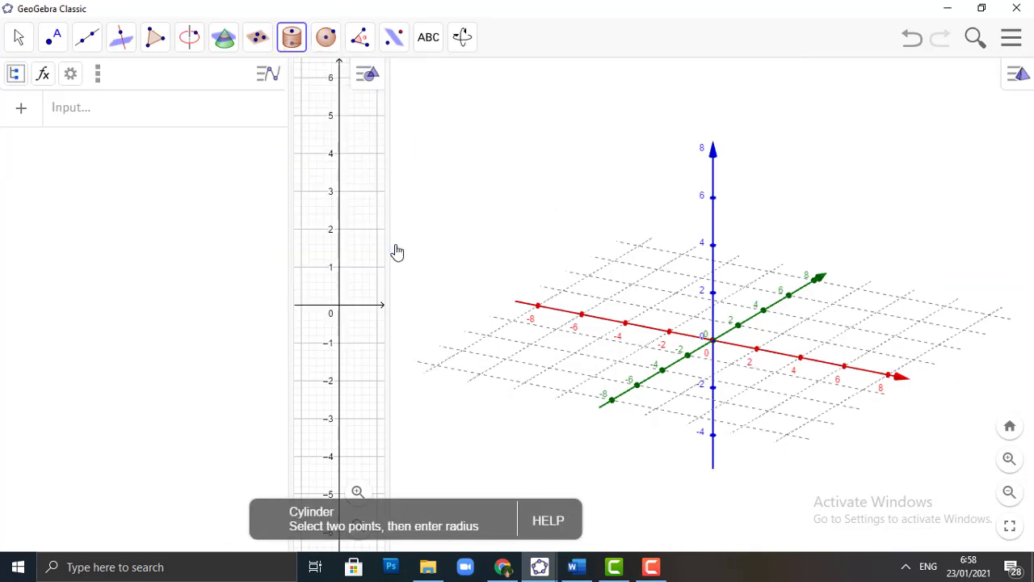
{"action": "left_click", "coordinate": [713, 340]}
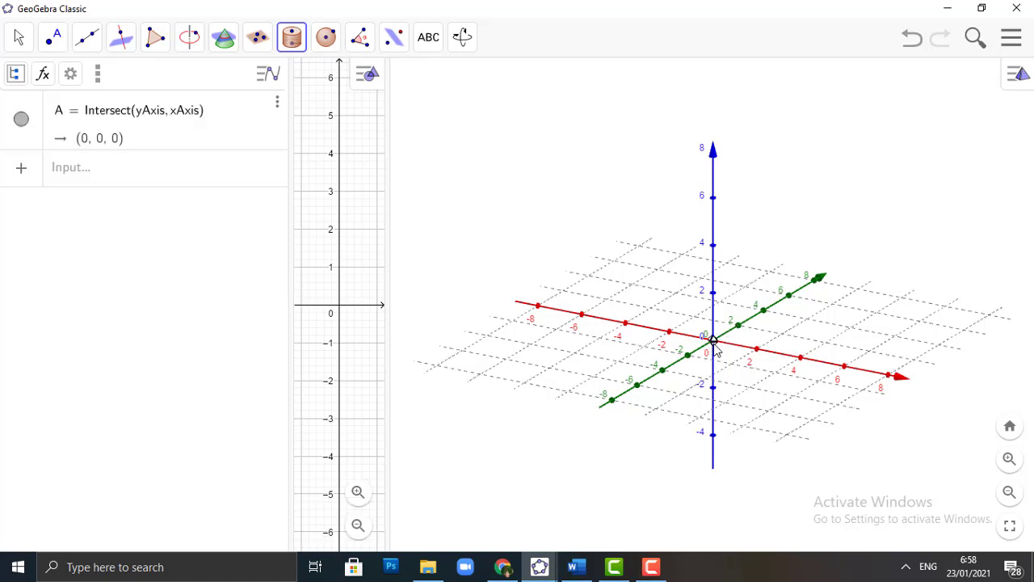
{"action": "left_click", "coordinate": [711, 198]}
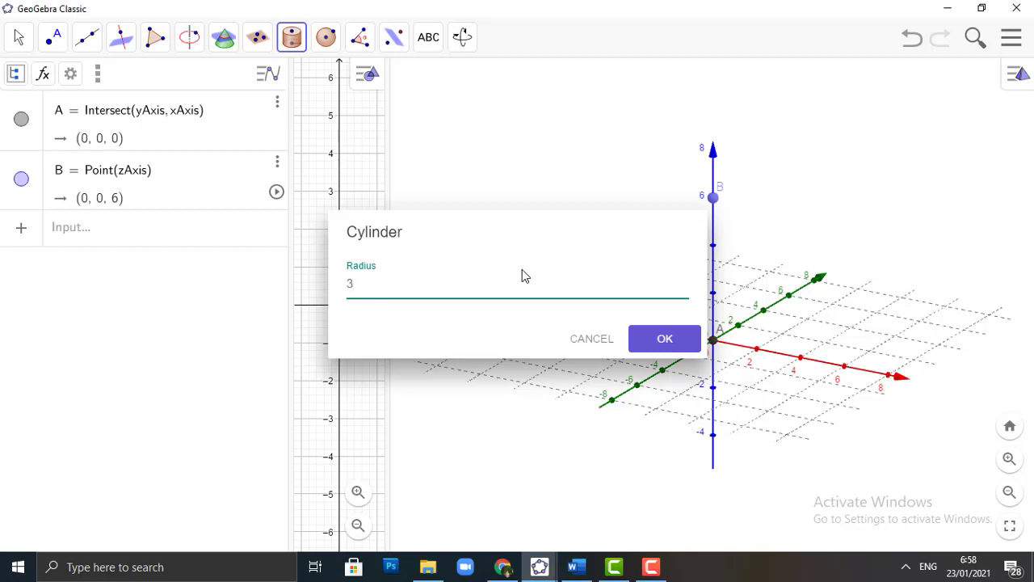
{"action": "left_click", "coordinate": [664, 338]}
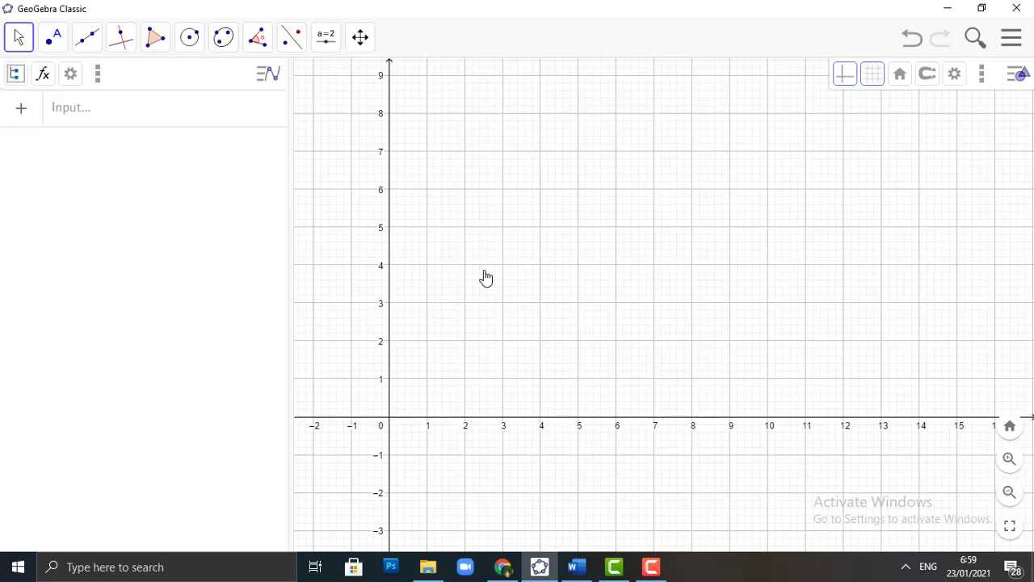
Construct a regular polygon with 4 vertices on the base points (1, 1) and (4, 1).
{"action": "left_click", "coordinate": [154, 39]}
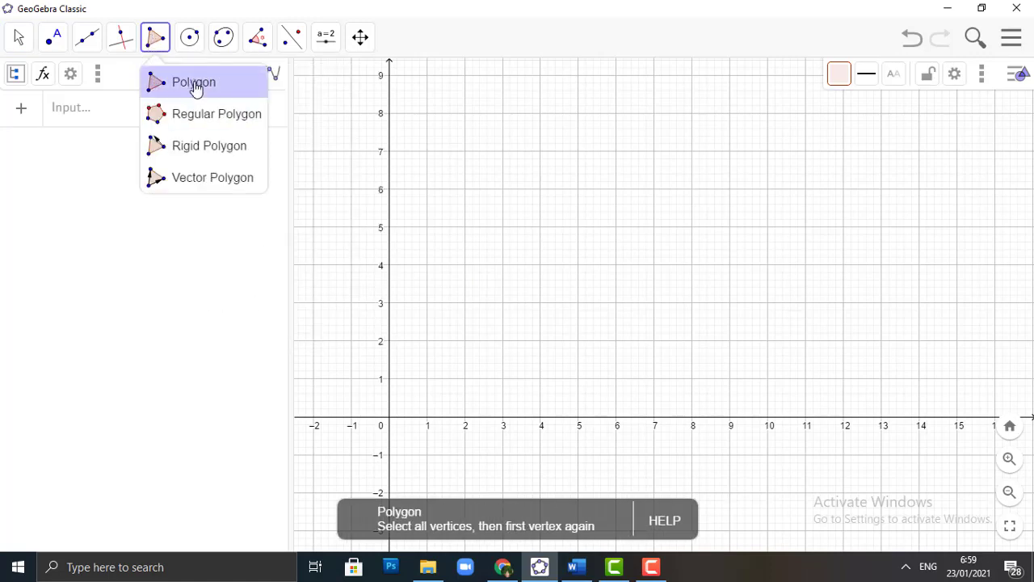
{"action": "left_click", "coordinate": [212, 113]}
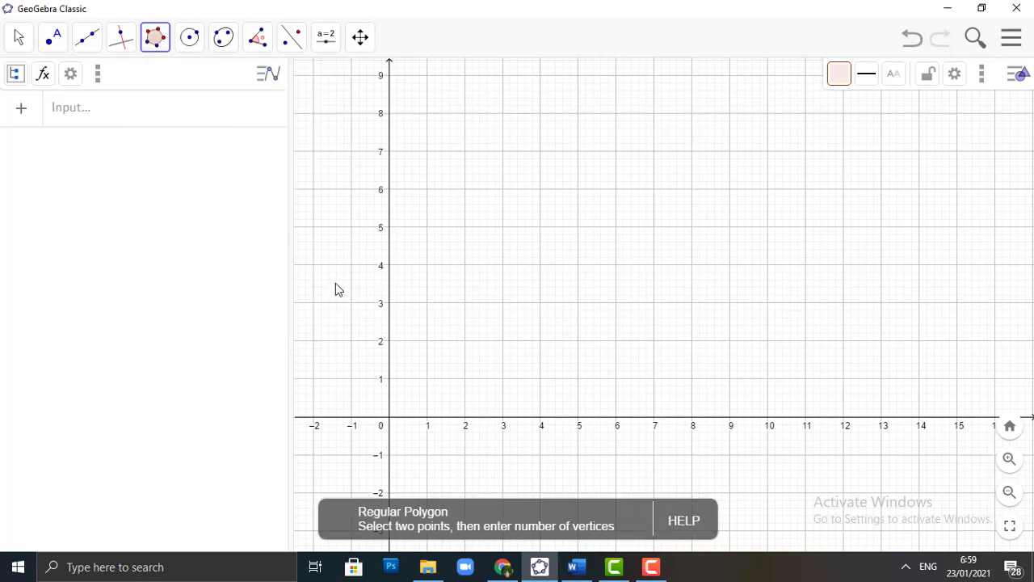
{"action": "left_click", "coordinate": [427, 379]}
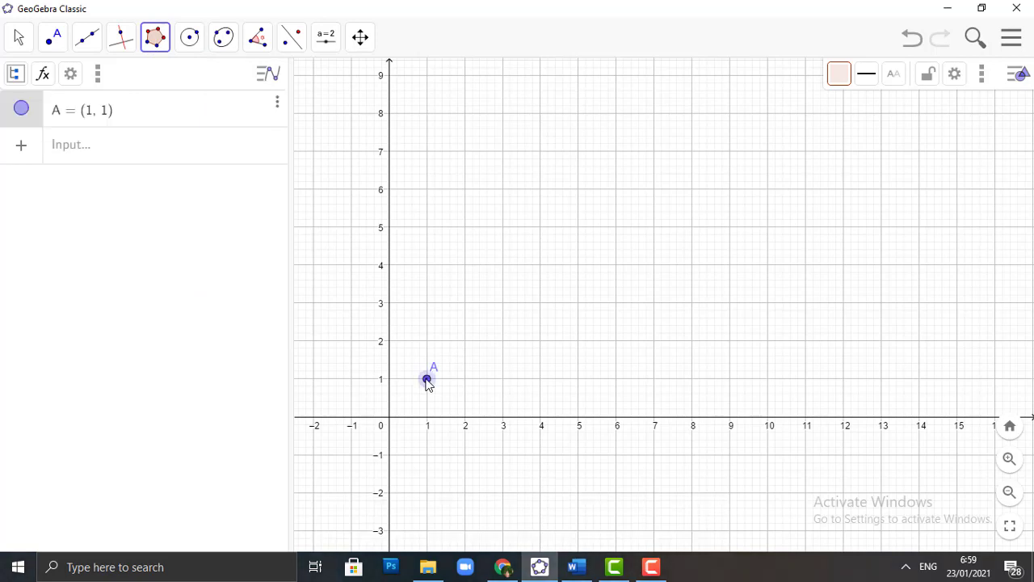
{"action": "left_click", "coordinate": [540, 379]}
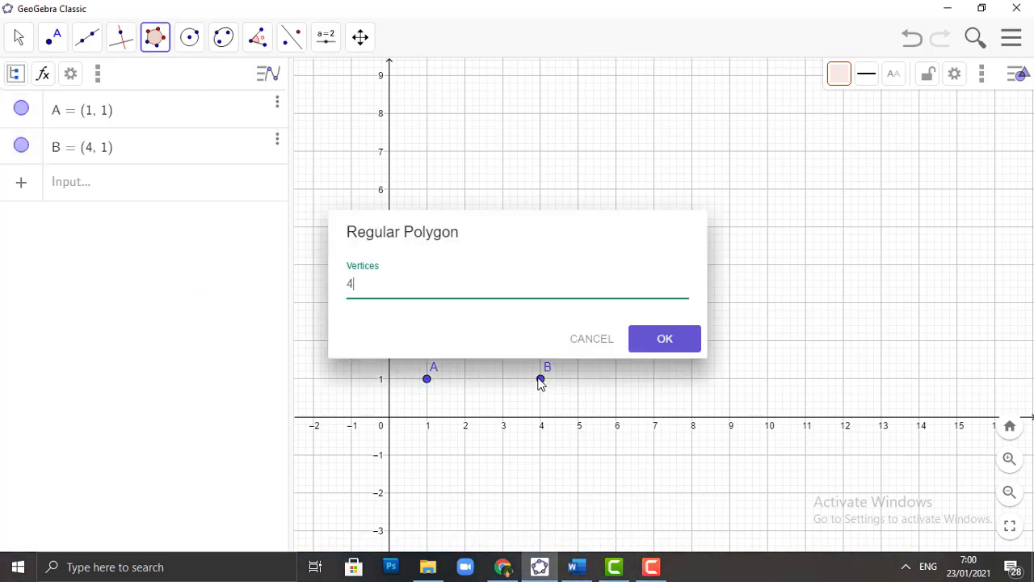
{"action": "left_click", "coordinate": [647, 340]}
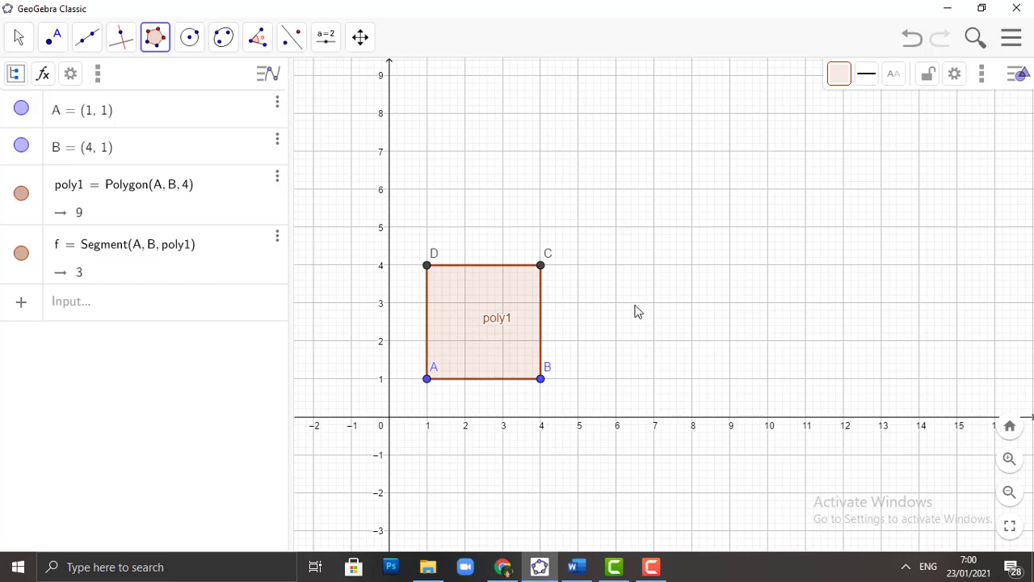
Show the 3D Graphics view beside the square and enlarge it by narrowing the 2D graphics view.
{"action": "left_click", "coordinate": [1011, 37]}
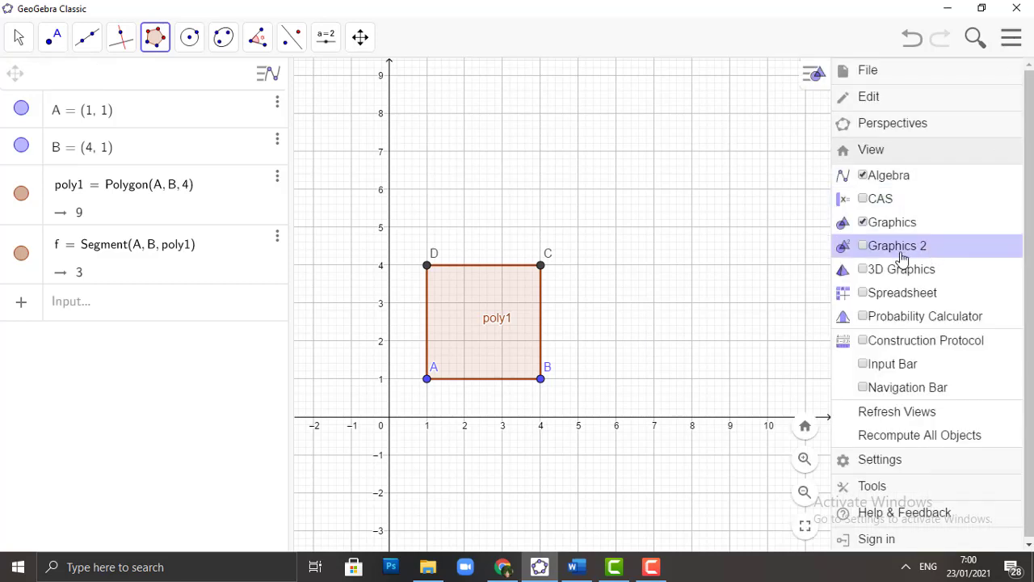
{"action": "left_click", "coordinate": [866, 272]}
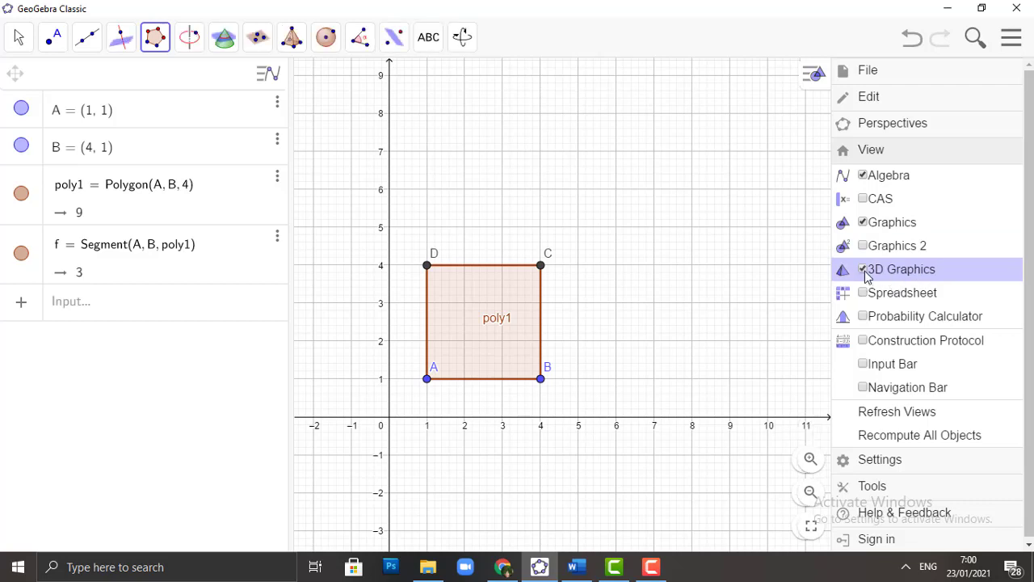
{"action": "left_click", "coordinate": [806, 303]}
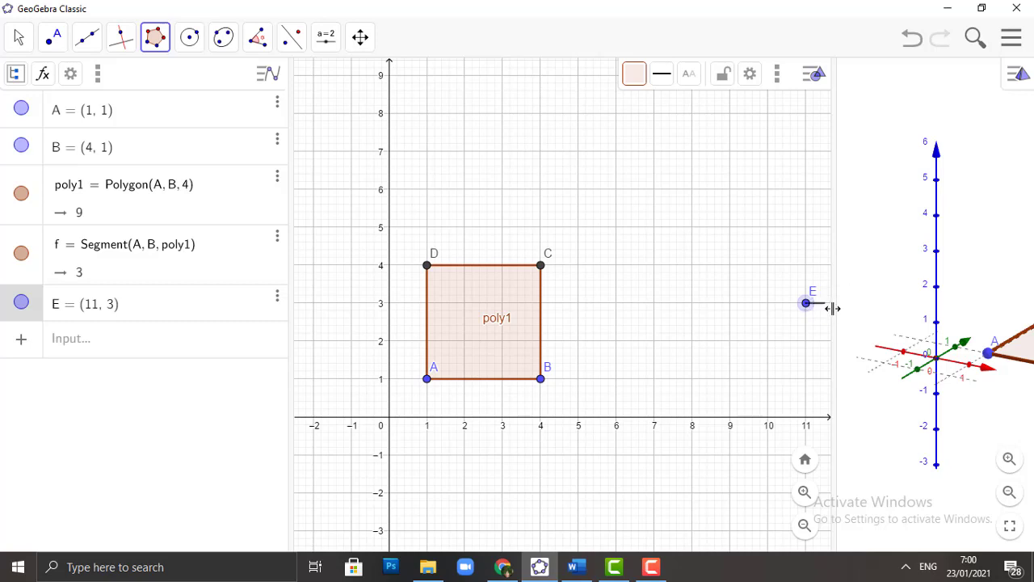
{"action": "left_click_drag", "start_coordinate": [832, 308], "coordinate": [576, 319]}
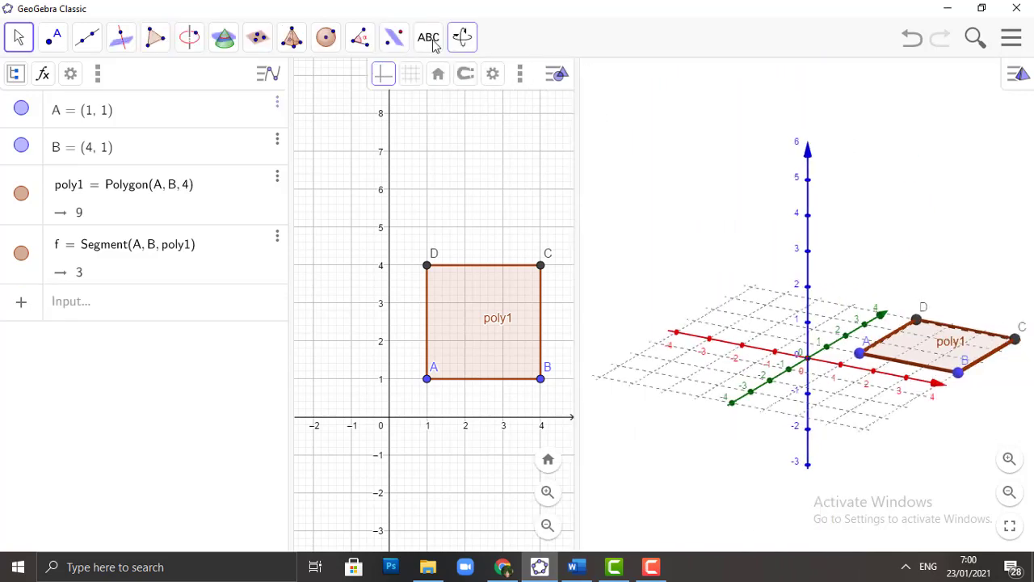
Create a cube on the square in the 3D view using the Cube tool, and leave the tool.
{"action": "left_click", "coordinate": [291, 37]}
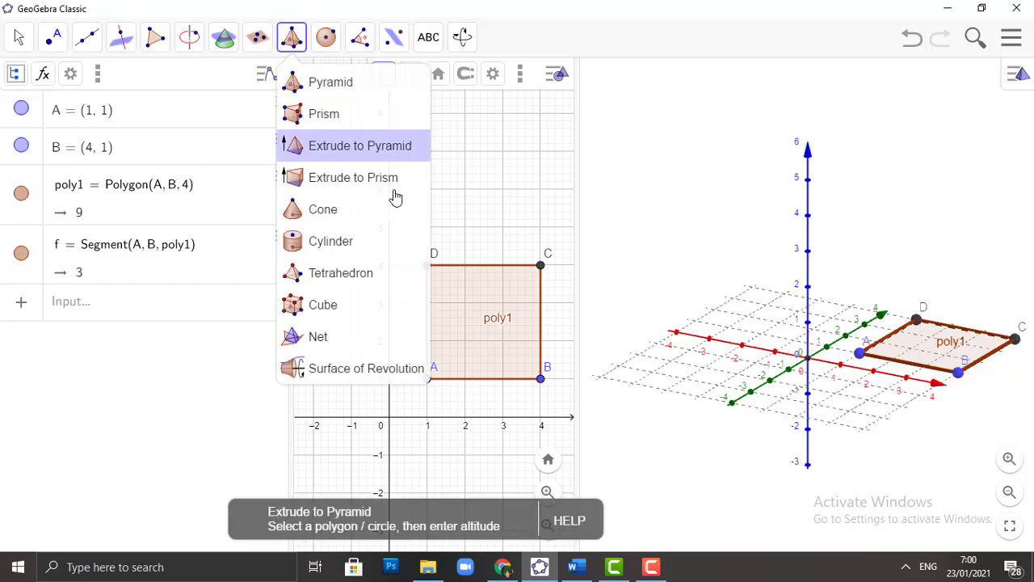
{"action": "left_click", "coordinate": [384, 301]}
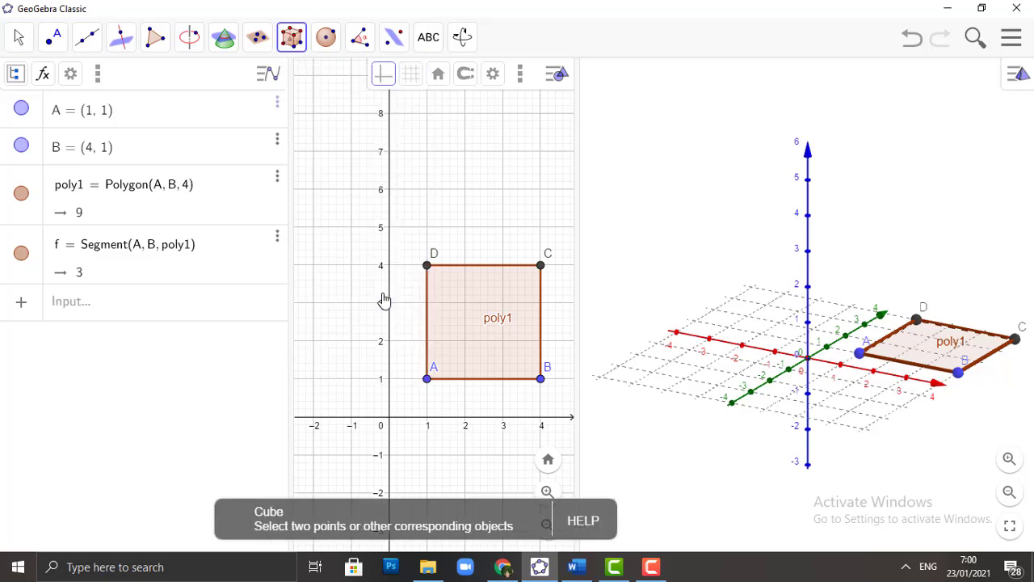
{"action": "left_click", "coordinate": [908, 345]}
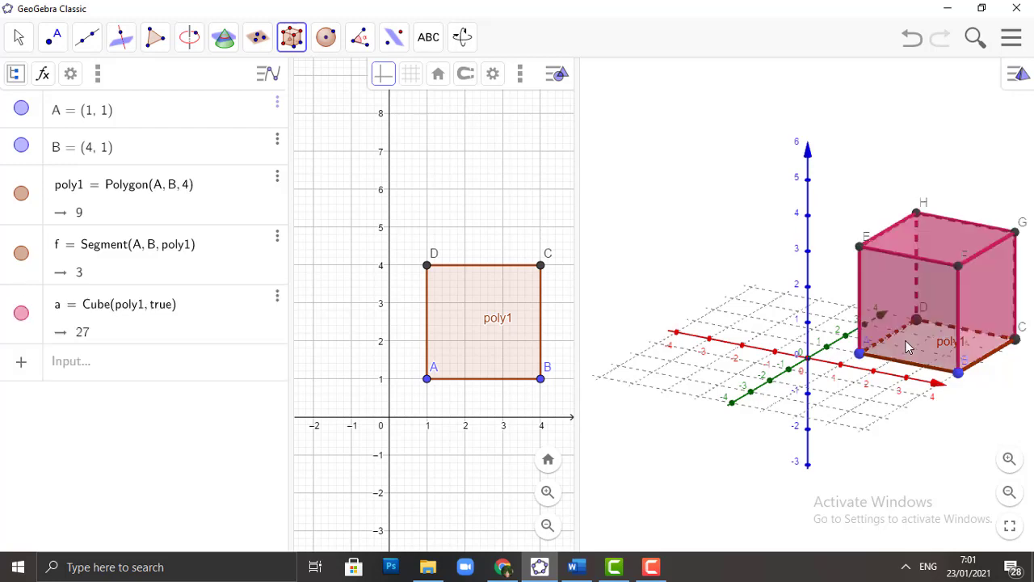
{"action": "key", "text": "Escape"}
{"action": "left_click_drag", "start_coordinate": [849, 196], "coordinate": [896, 161]}
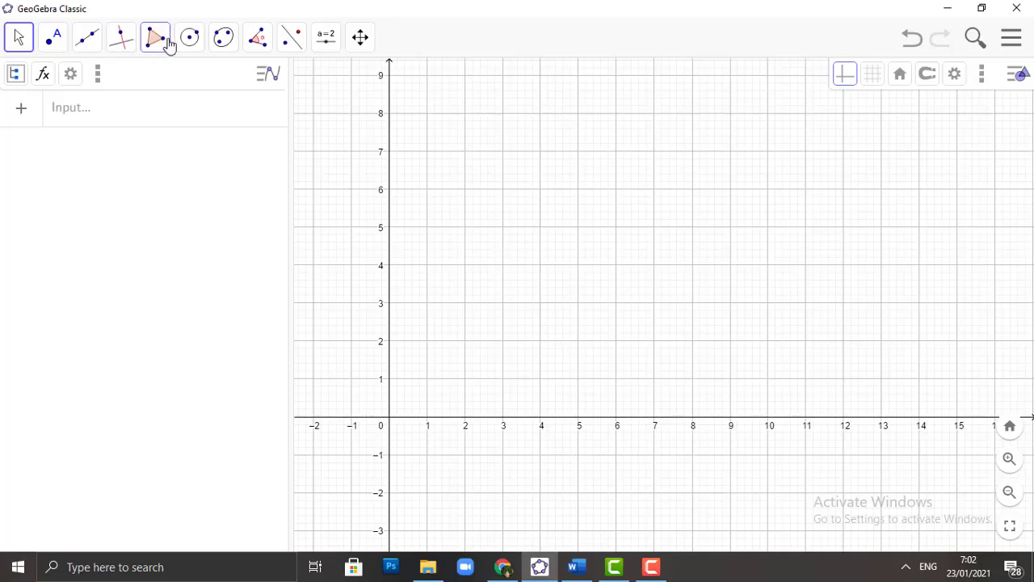
Construct a regular polygon with 6 vertices on the base points (2, 1) and (5, 1) in the empty construction.
{"action": "left_click", "coordinate": [162, 42]}
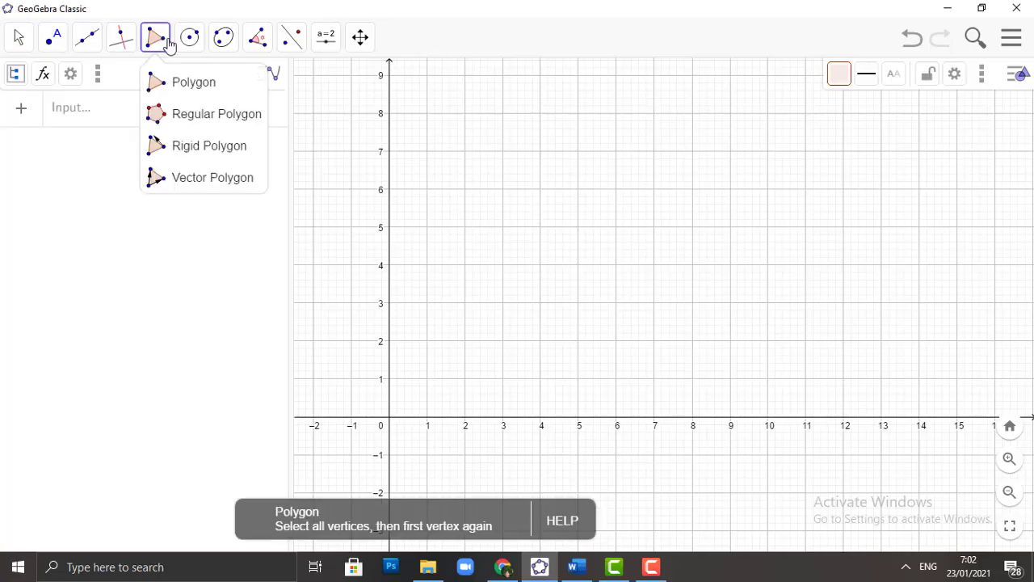
{"action": "left_click", "coordinate": [199, 116]}
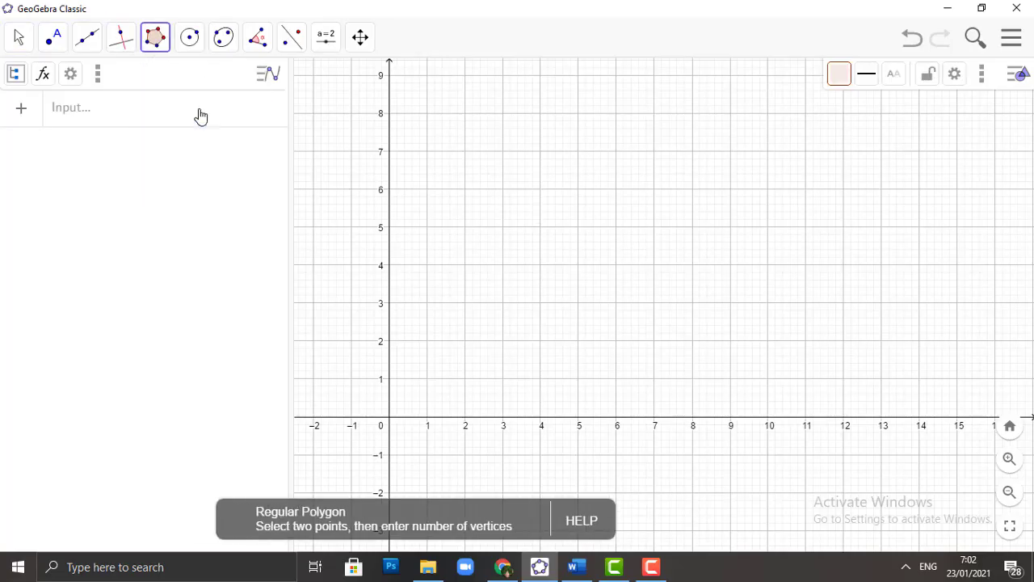
{"action": "left_click", "coordinate": [465, 379]}
{"action": "left_click", "coordinate": [580, 378]}
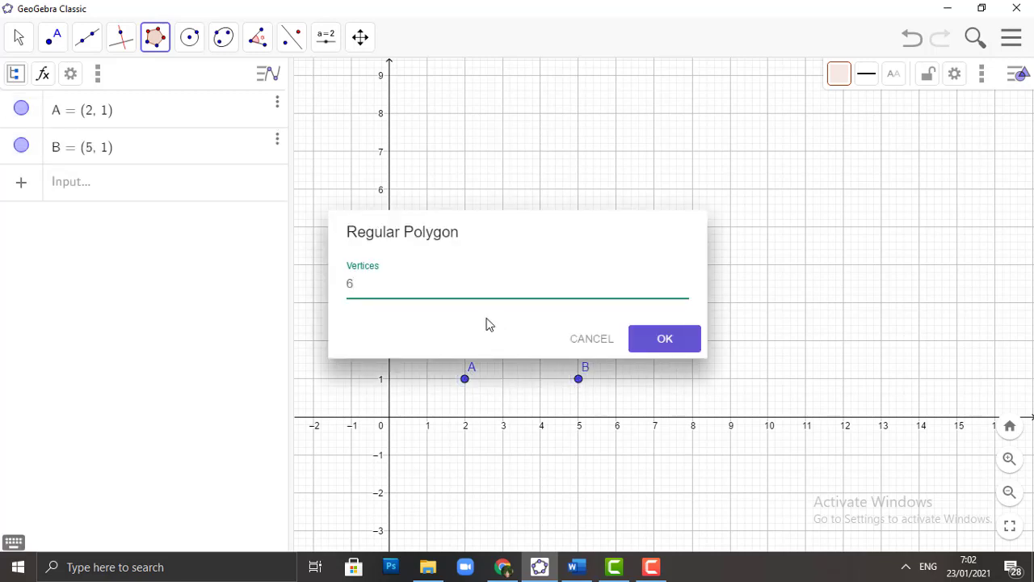
{"action": "type", "text": "6"}
{"action": "left_click", "coordinate": [645, 339]}
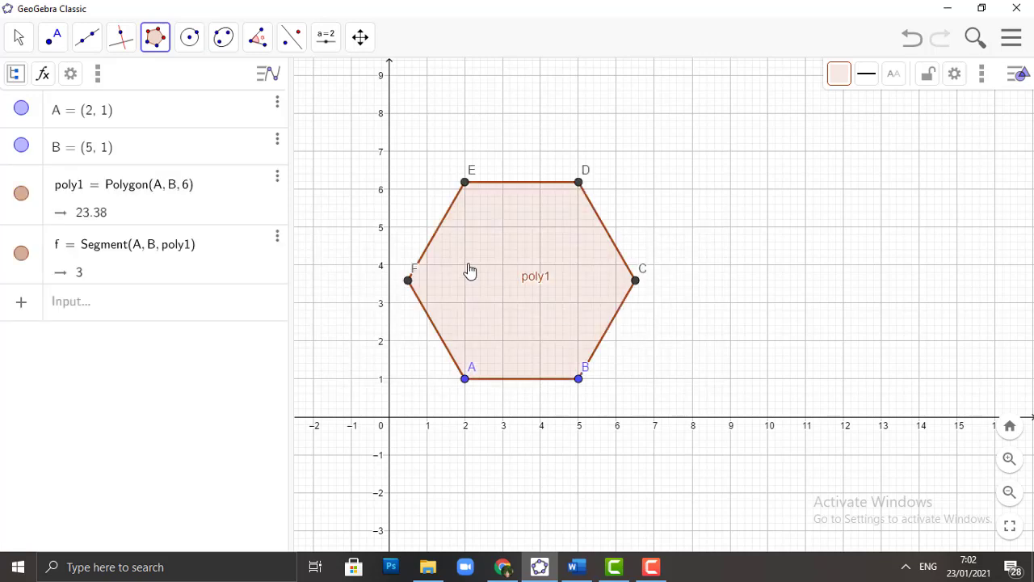
Change the hexagon's color to blue (#0099CC) in its settings and close them.
{"action": "left_click", "coordinate": [277, 176]}
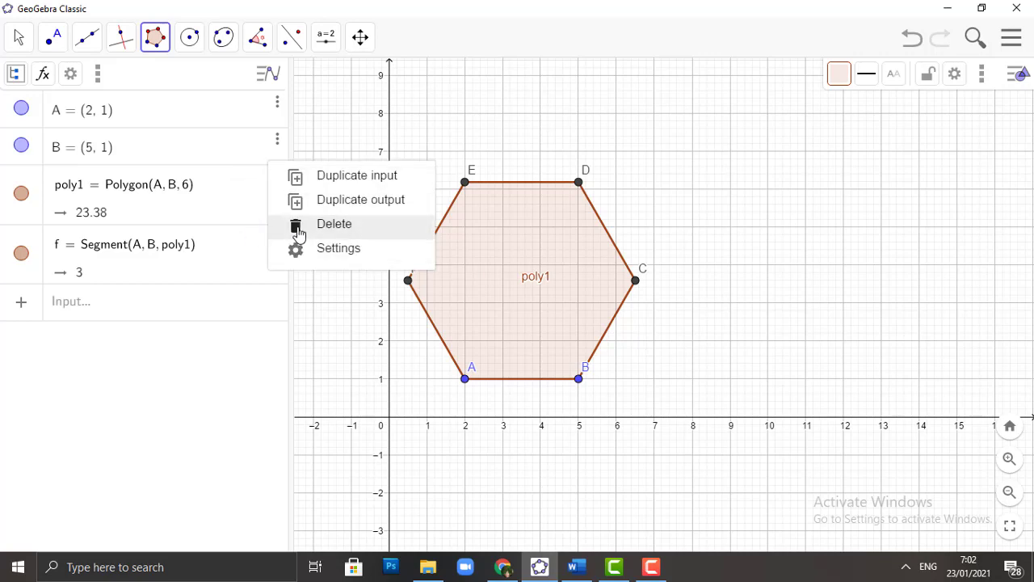
{"action": "left_click", "coordinate": [374, 247]}
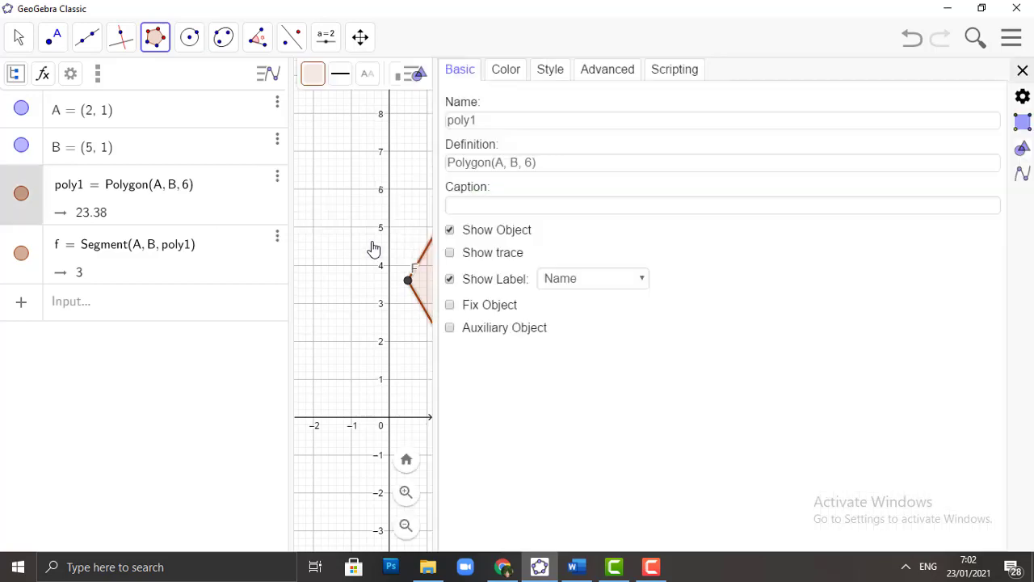
{"action": "left_click", "coordinate": [524, 71]}
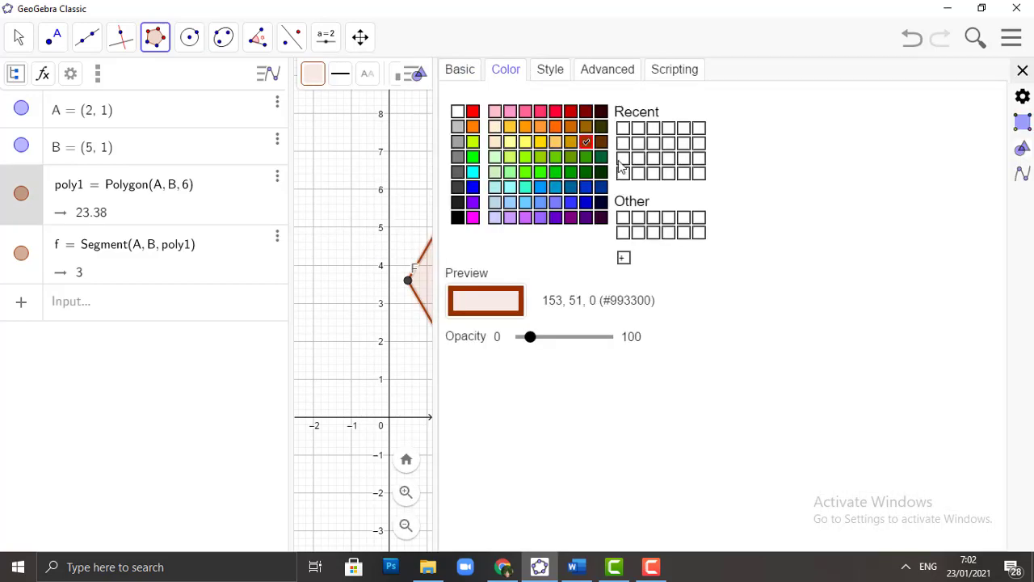
{"action": "left_click", "coordinate": [556, 184]}
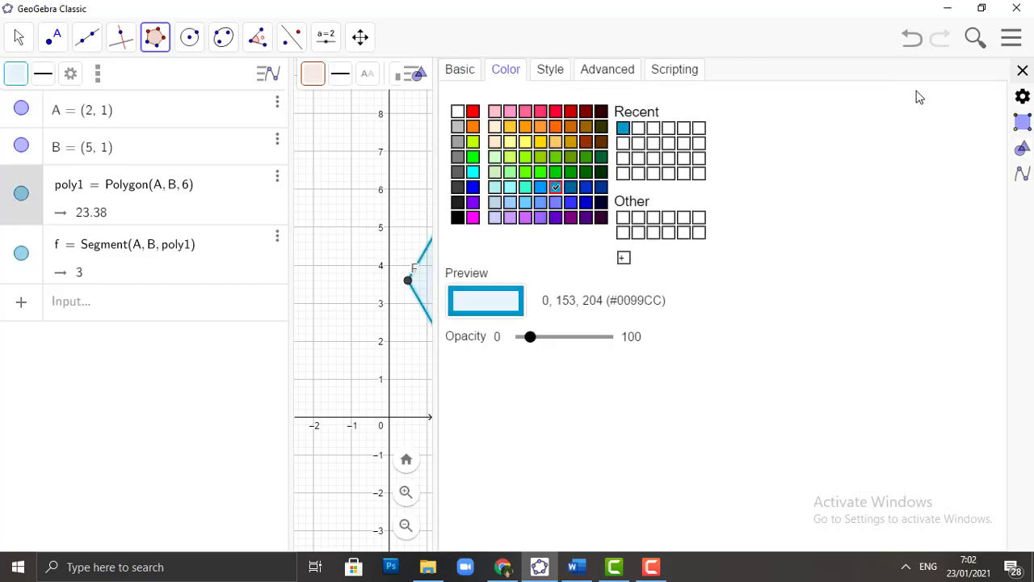
{"action": "left_click", "coordinate": [1022, 70]}
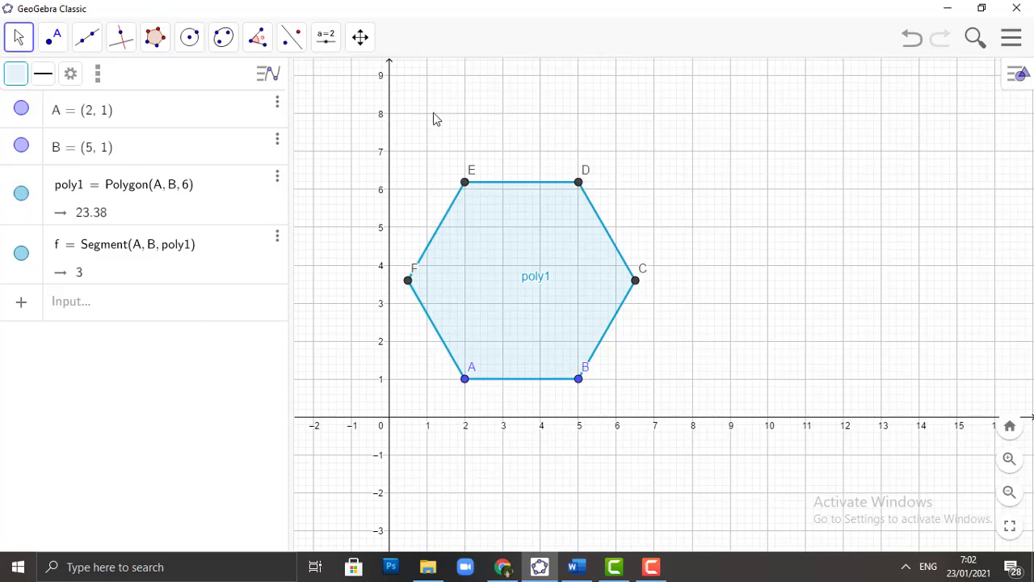
Show the 3D Graphics view next to the hexagon and close the main menu.
{"action": "left_click", "coordinate": [1013, 42]}
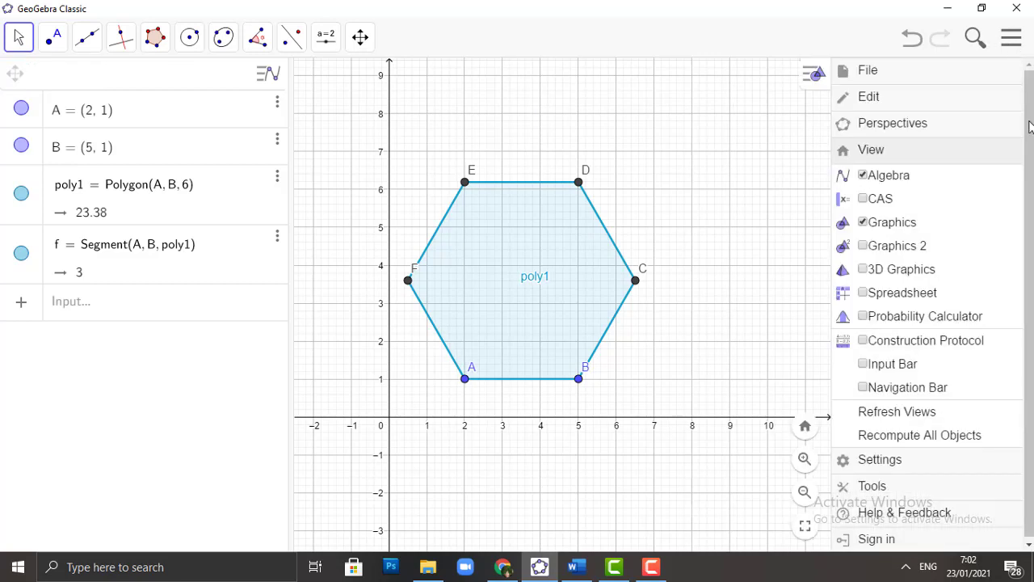
{"action": "left_click", "coordinate": [863, 279]}
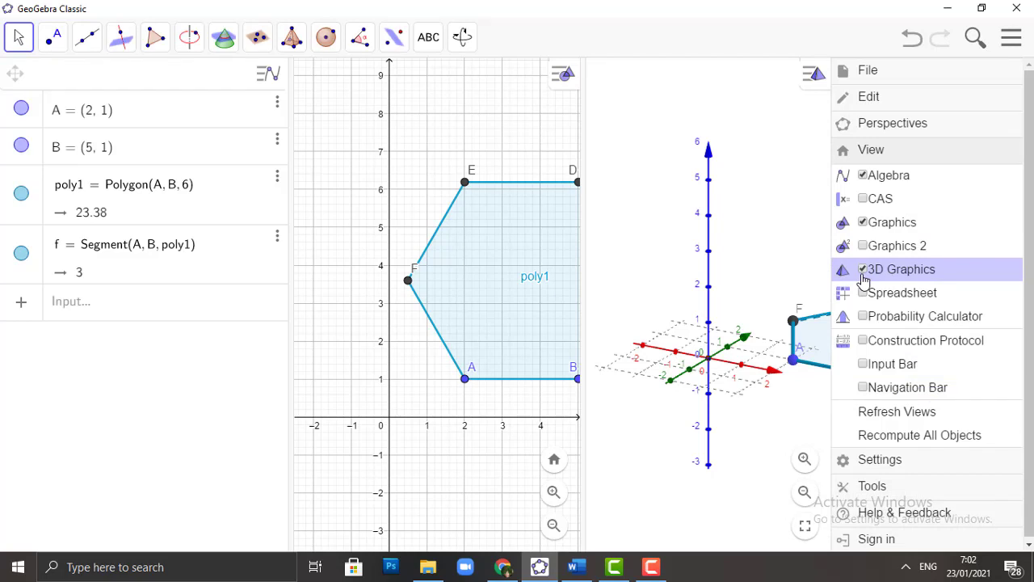
{"action": "left_click", "coordinate": [751, 281]}
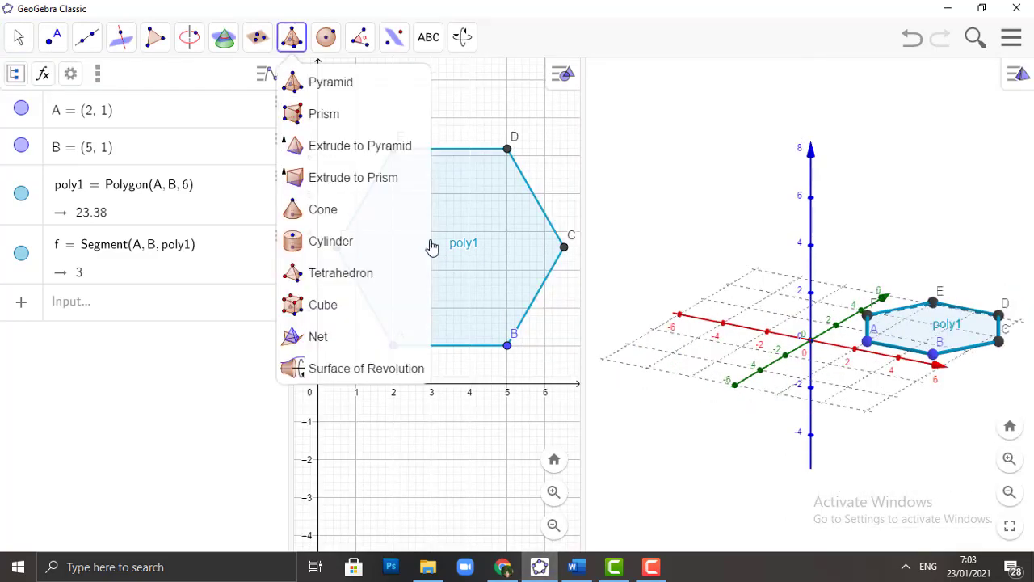
Extrude the hexagon to a pyramid with an altitude of 8.
{"action": "left_click", "coordinate": [392, 161]}
{"action": "left_click", "coordinate": [899, 324]}
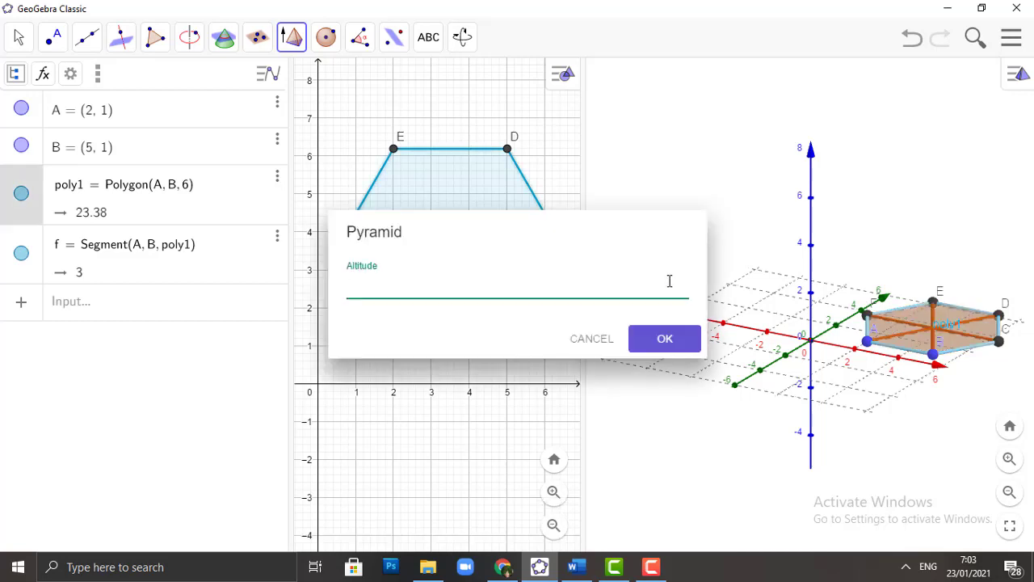
{"action": "key", "text": "Return"}
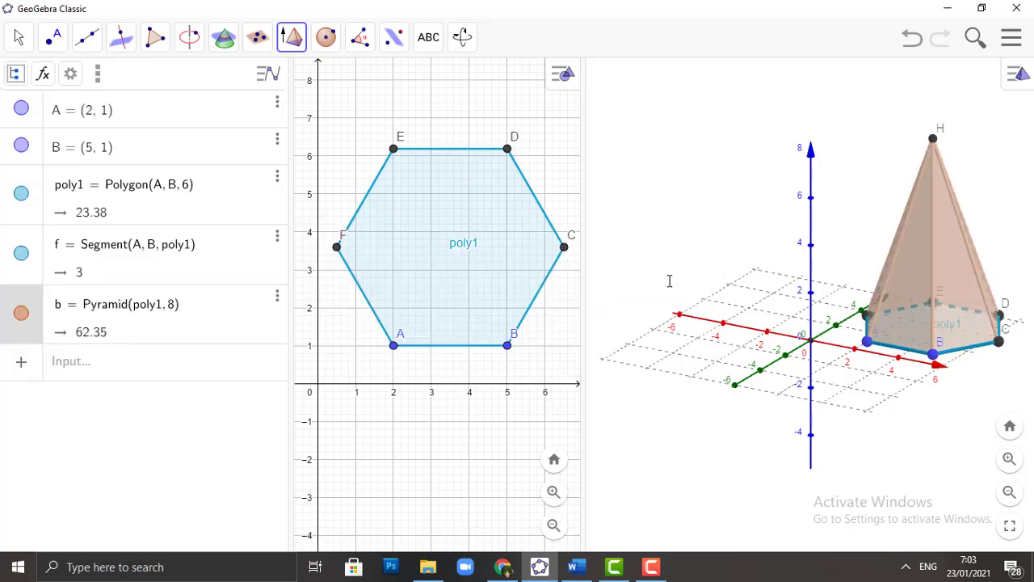
Change the pyramid's color to purple (#6600CC) in its settings, close them and deselect the pyramid.
{"action": "left_click", "coordinate": [277, 295]}
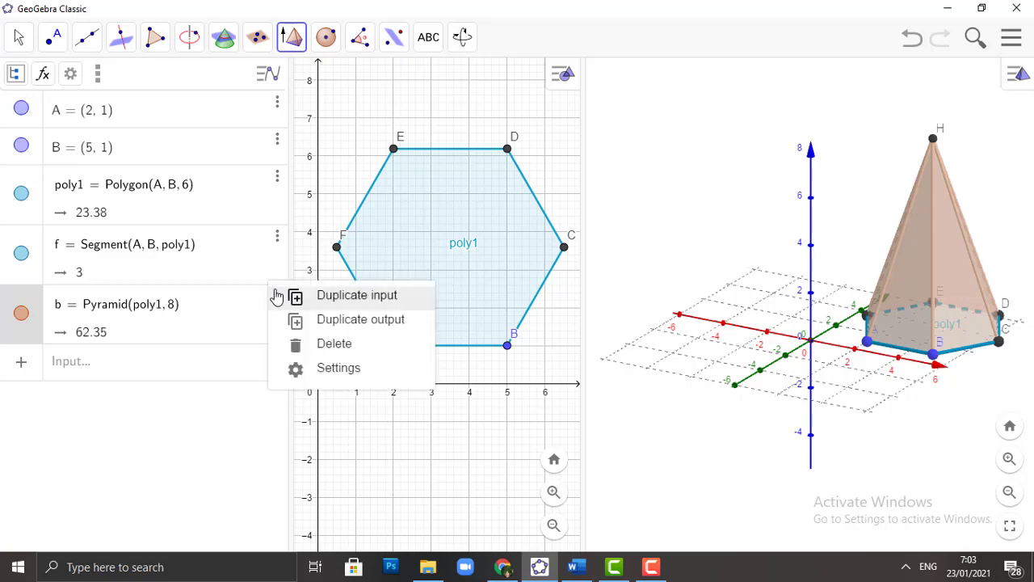
{"action": "left_click", "coordinate": [365, 368]}
{"action": "left_click", "coordinate": [499, 71]}
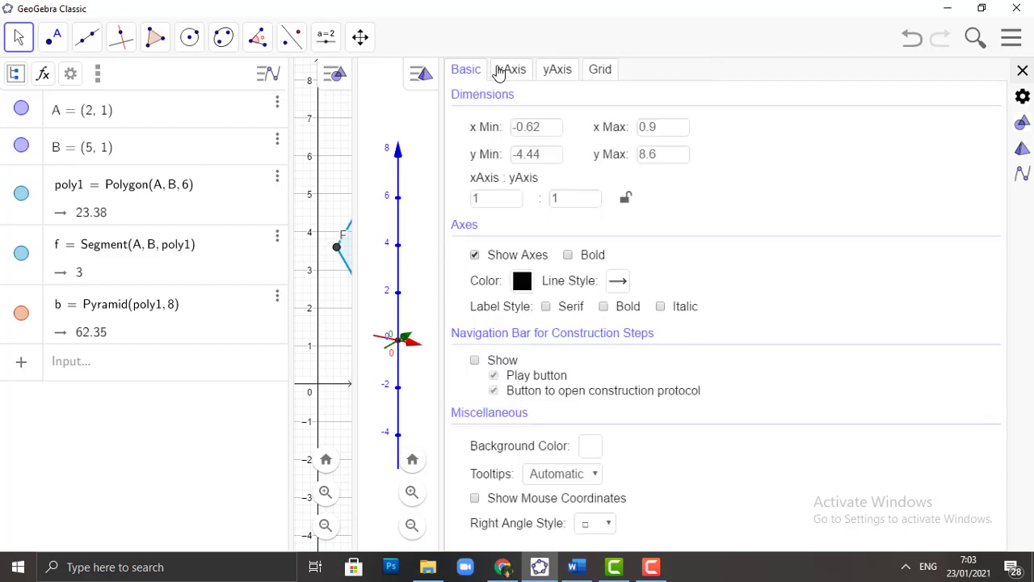
{"action": "left_click", "coordinate": [210, 315]}
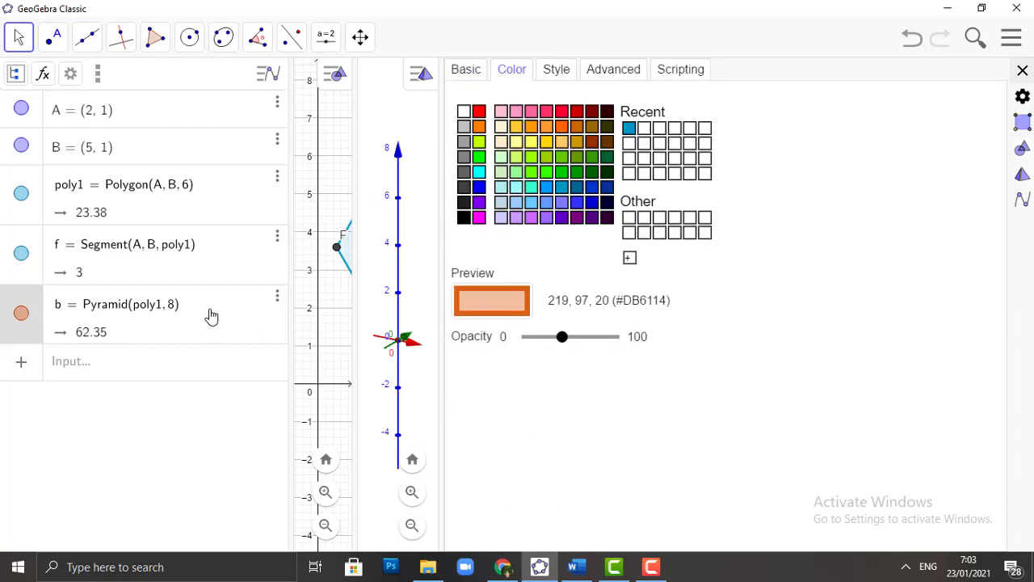
{"action": "left_click", "coordinate": [561, 217]}
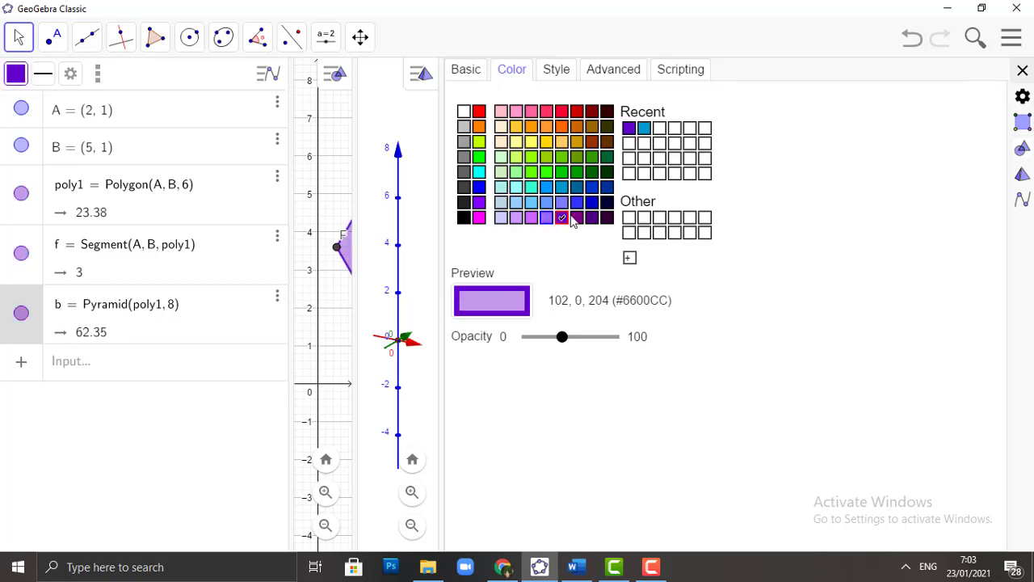
{"action": "left_click", "coordinate": [1020, 72]}
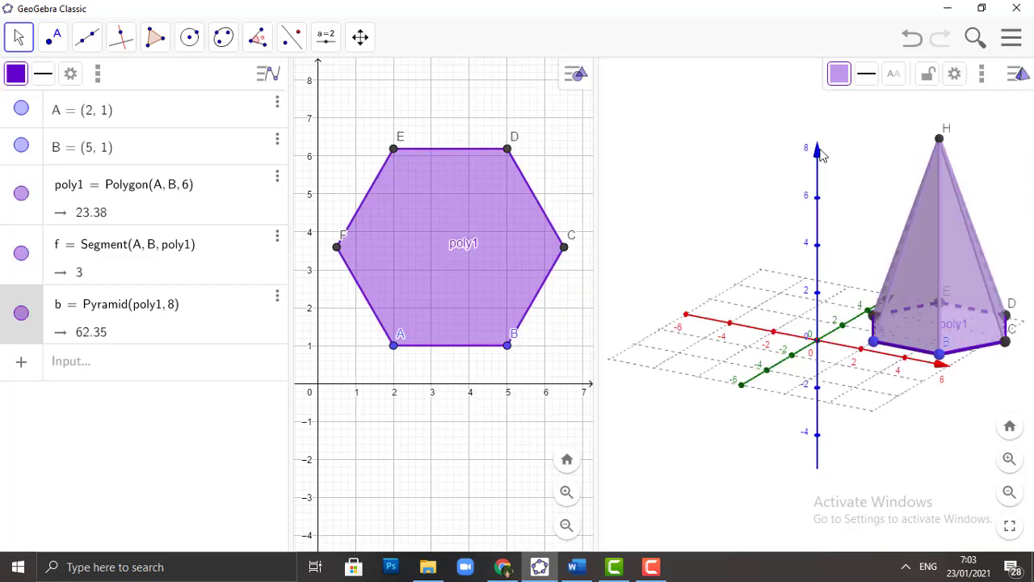
{"action": "left_click", "coordinate": [821, 155]}
{"action": "left_click", "coordinate": [873, 155]}
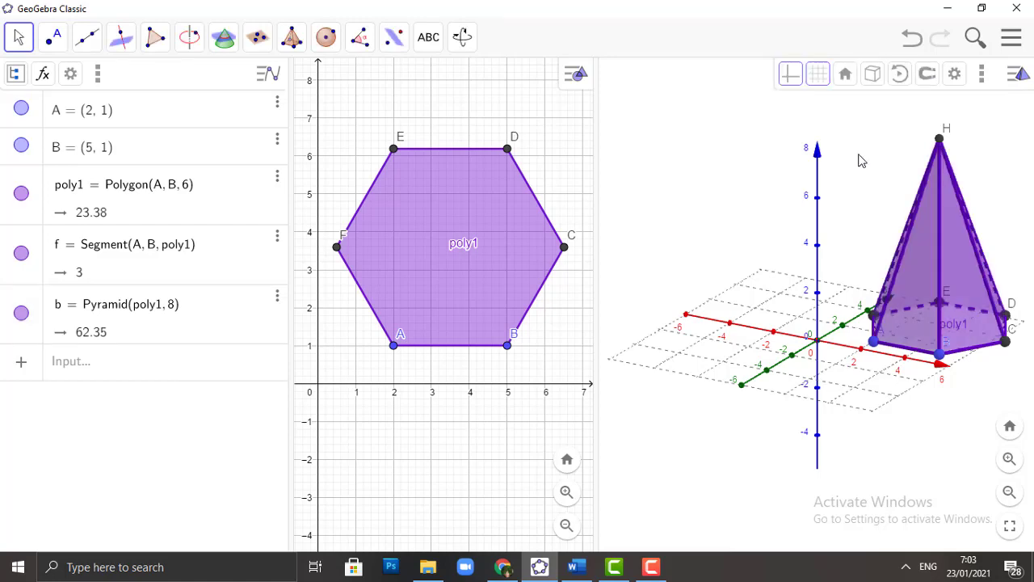
{"action": "left_click_drag", "start_coordinate": [861, 160], "coordinate": [759, 152]}
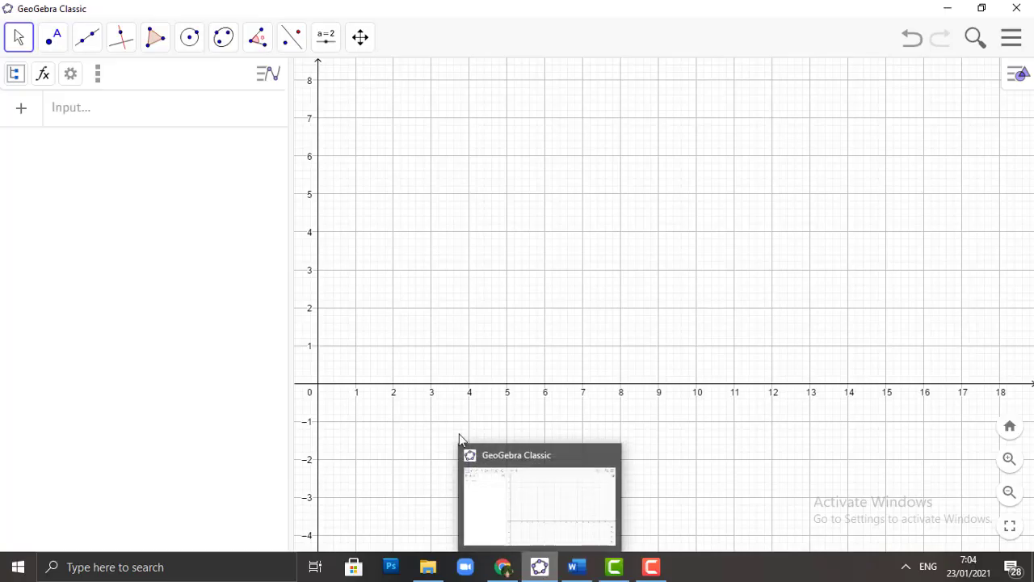
Plot four points at (1, 1), (3, 3), (5, 1) and (7, 3) in the 2D graphics view.
{"action": "left_click", "coordinate": [56, 41]}
{"action": "left_click", "coordinate": [80, 82]}
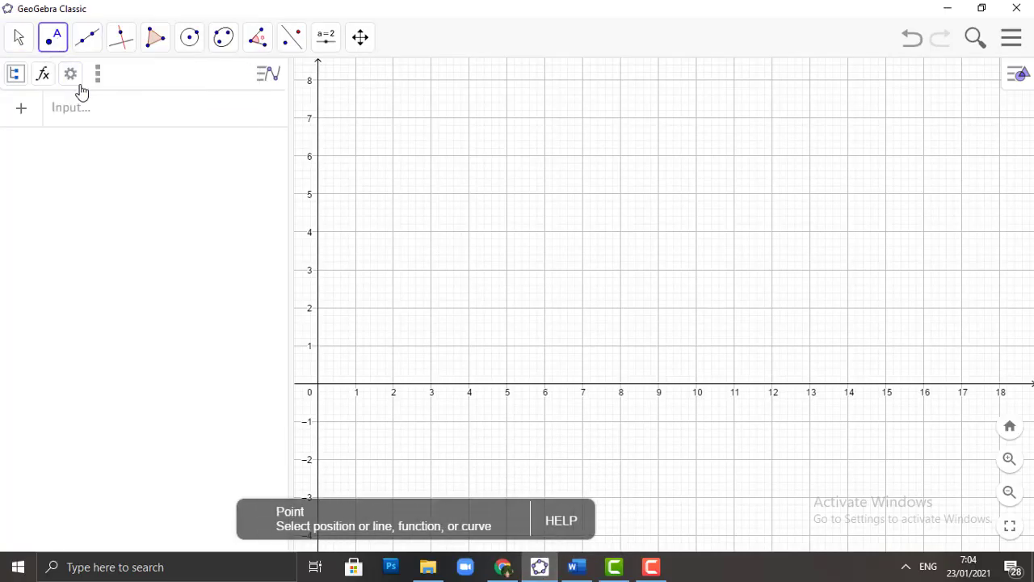
{"action": "left_click", "coordinate": [356, 345]}
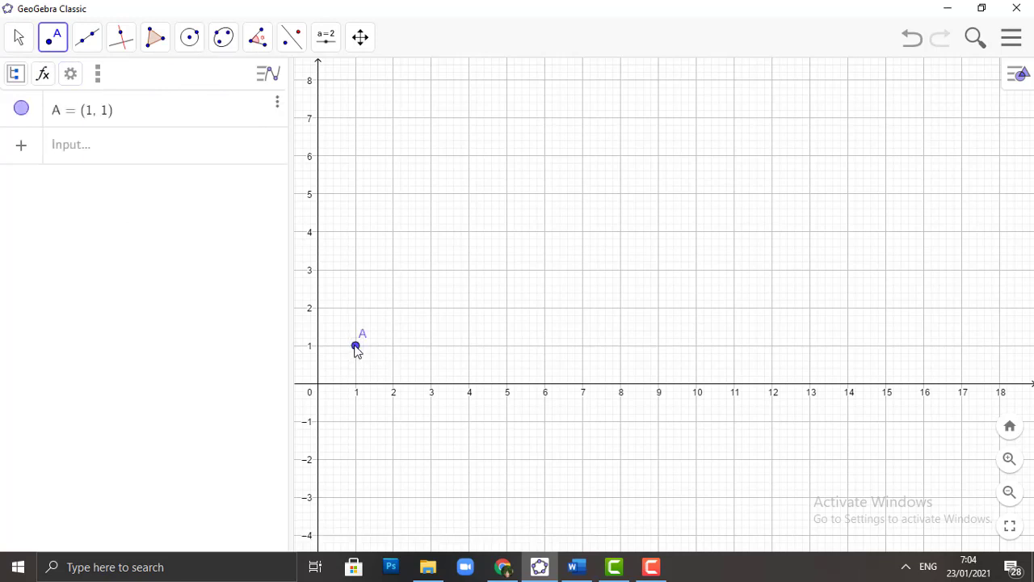
{"action": "left_click", "coordinate": [431, 270]}
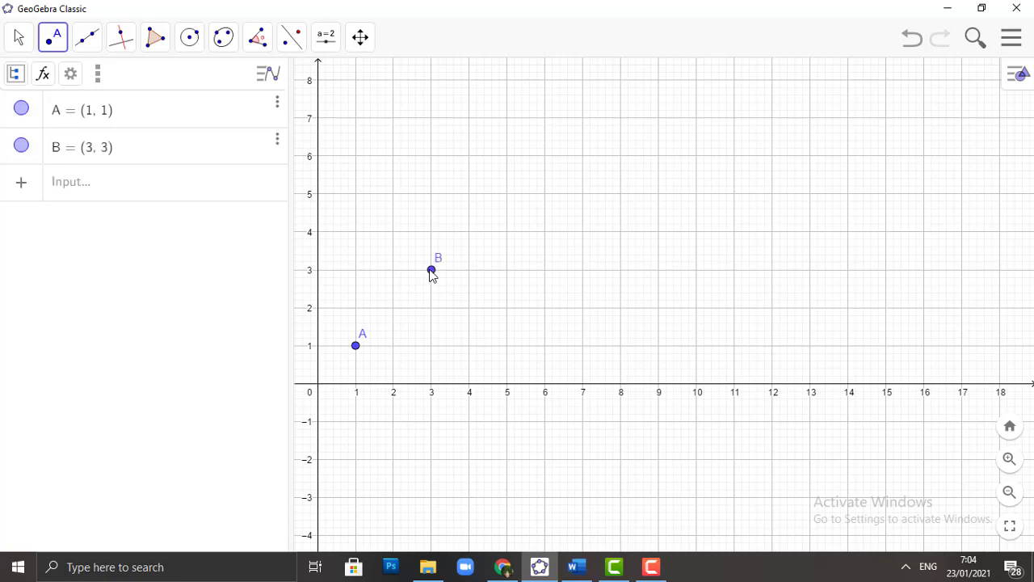
{"action": "left_click", "coordinate": [508, 346]}
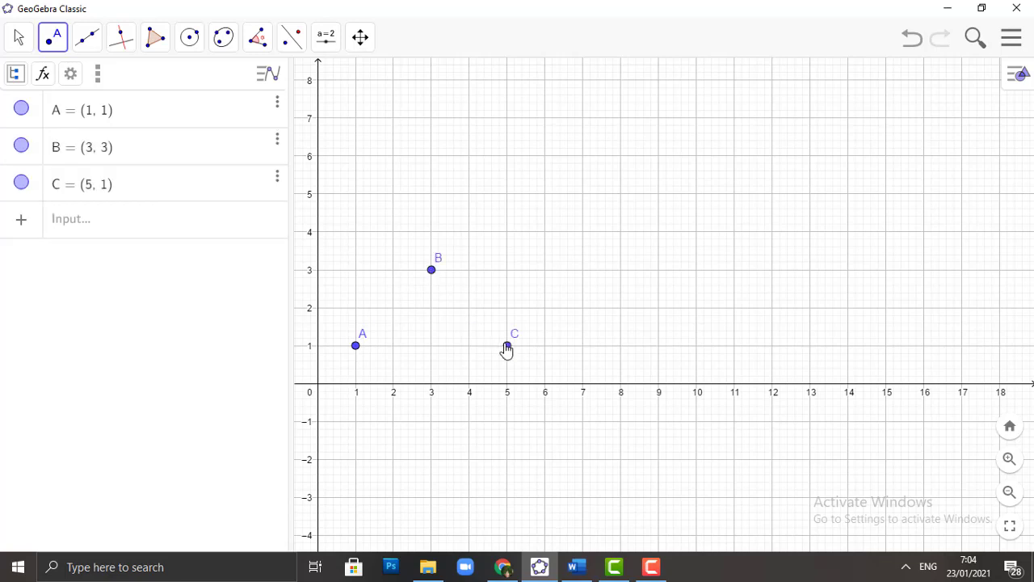
{"action": "left_click", "coordinate": [583, 270]}
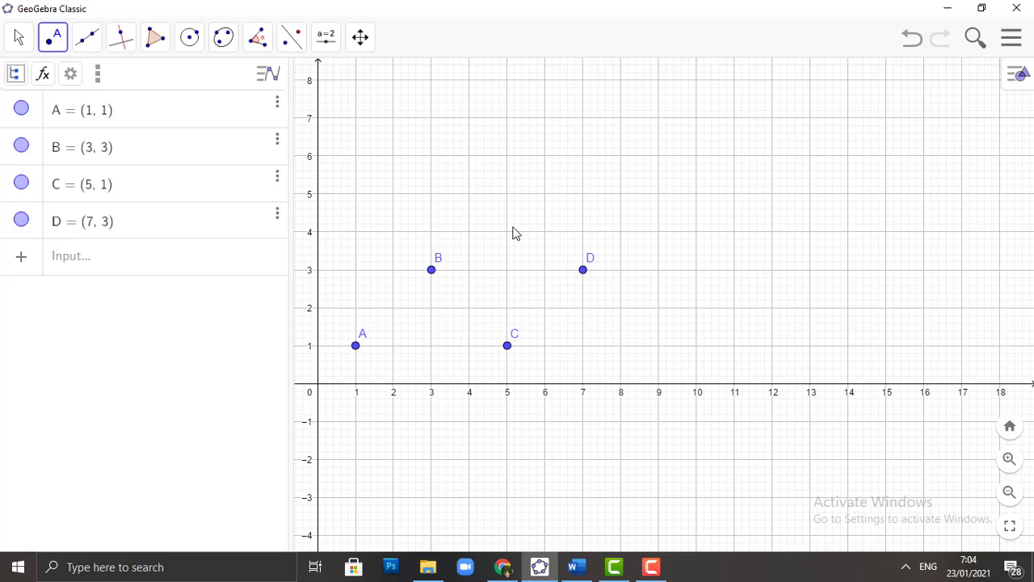
Draw a closed parallelogram through points B, A, C and D with the Polygon tool.
{"action": "left_click", "coordinate": [156, 50]}
{"action": "left_click", "coordinate": [180, 86]}
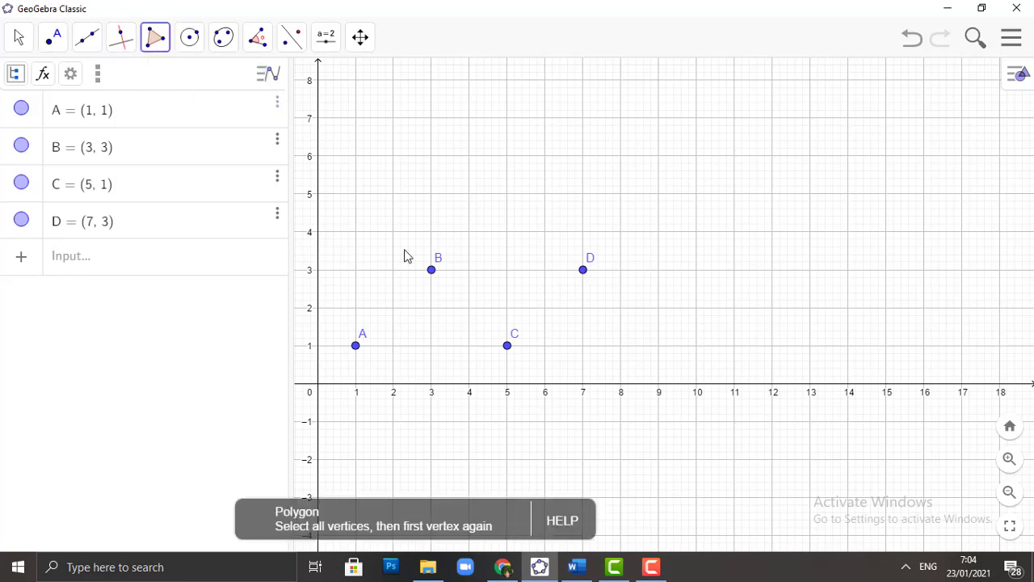
{"action": "left_click", "coordinate": [431, 273]}
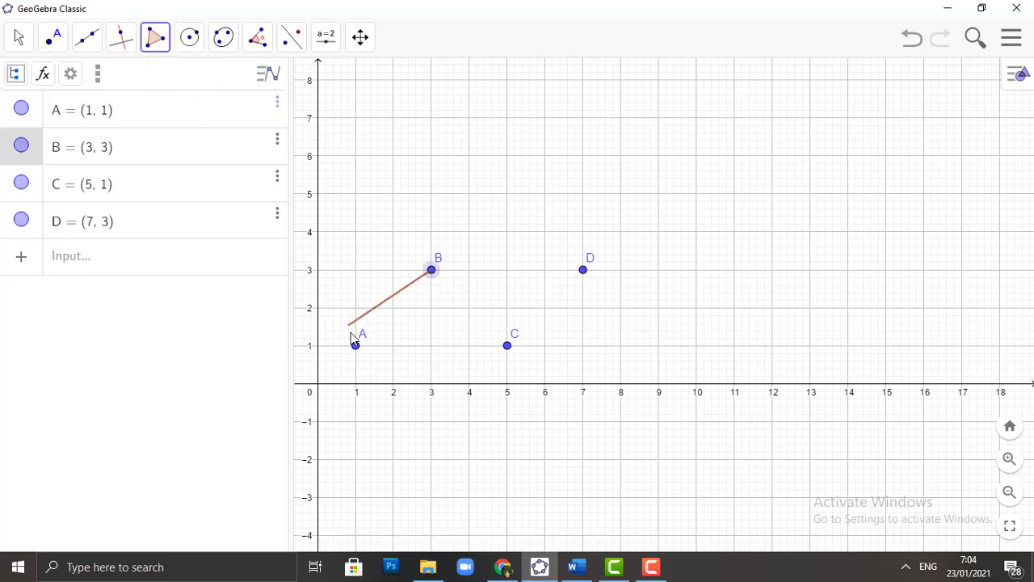
{"action": "left_click", "coordinate": [356, 347]}
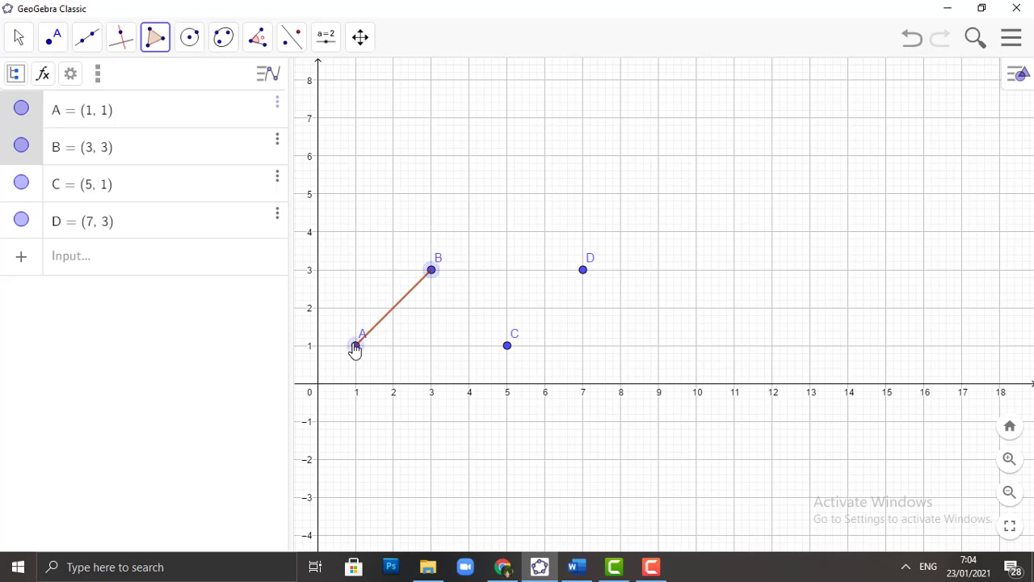
{"action": "left_click", "coordinate": [508, 346]}
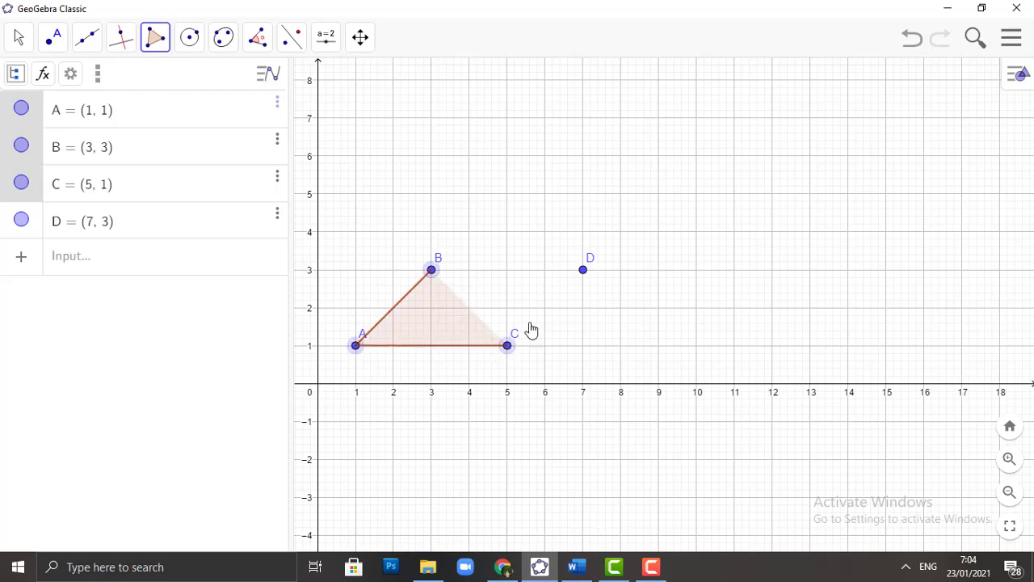
{"action": "left_click", "coordinate": [582, 272]}
{"action": "left_click", "coordinate": [430, 275]}
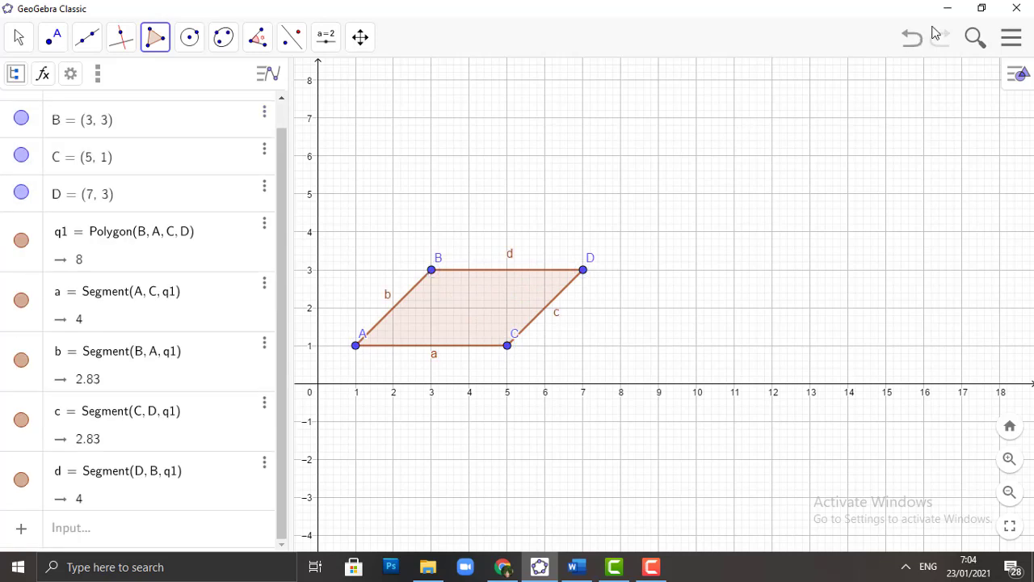
Show the 3D Graphics view next to the parallelogram and close the main menu.
{"action": "left_click", "coordinate": [1011, 40]}
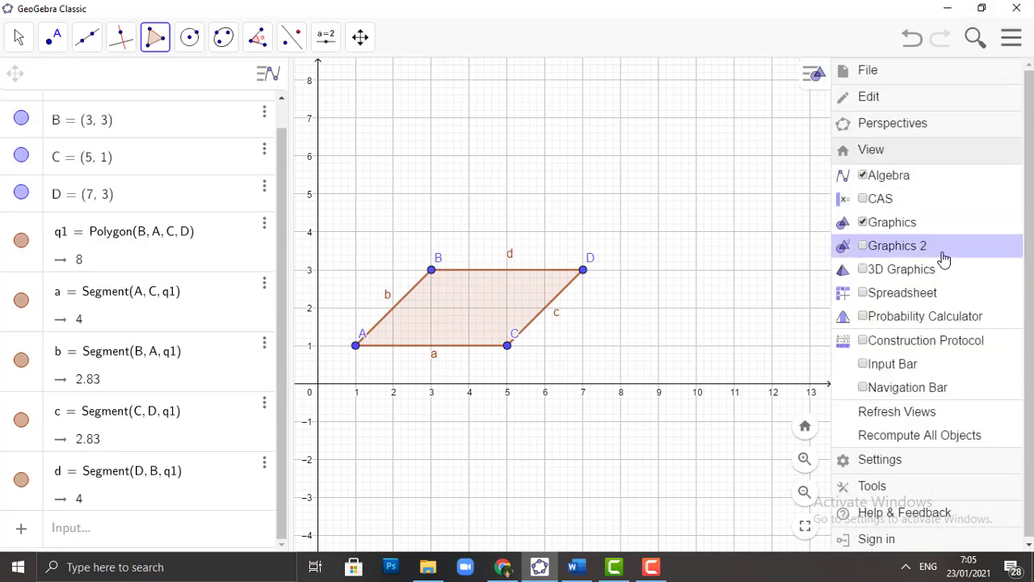
{"action": "left_click", "coordinate": [895, 272]}
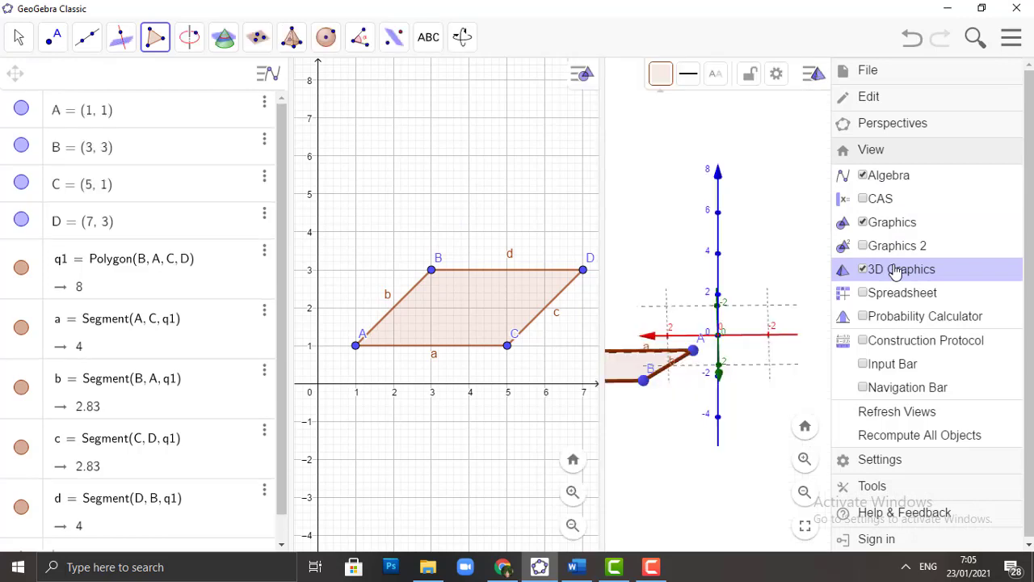
{"action": "left_click", "coordinate": [761, 208]}
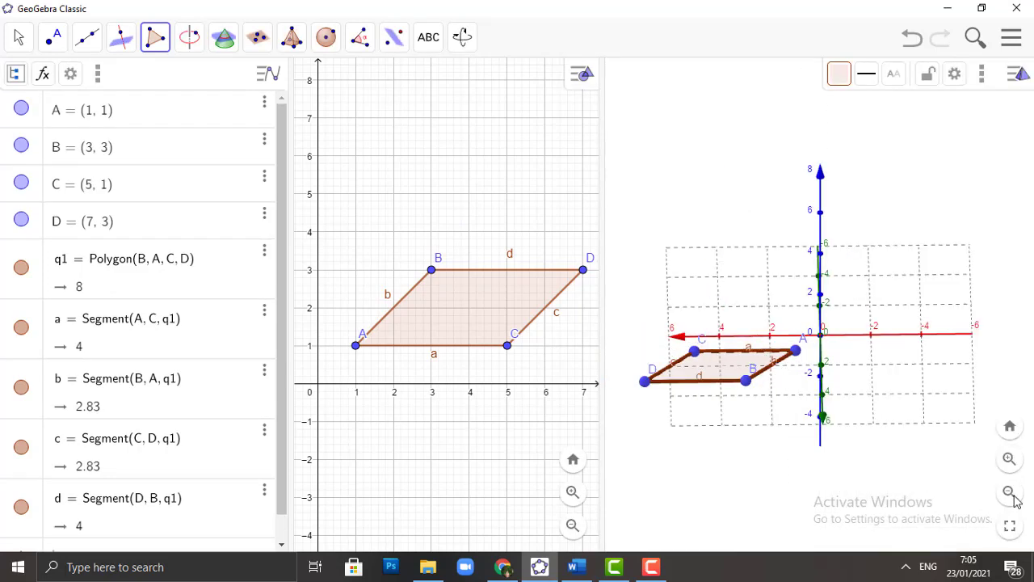
{"action": "left_click", "coordinate": [1009, 425]}
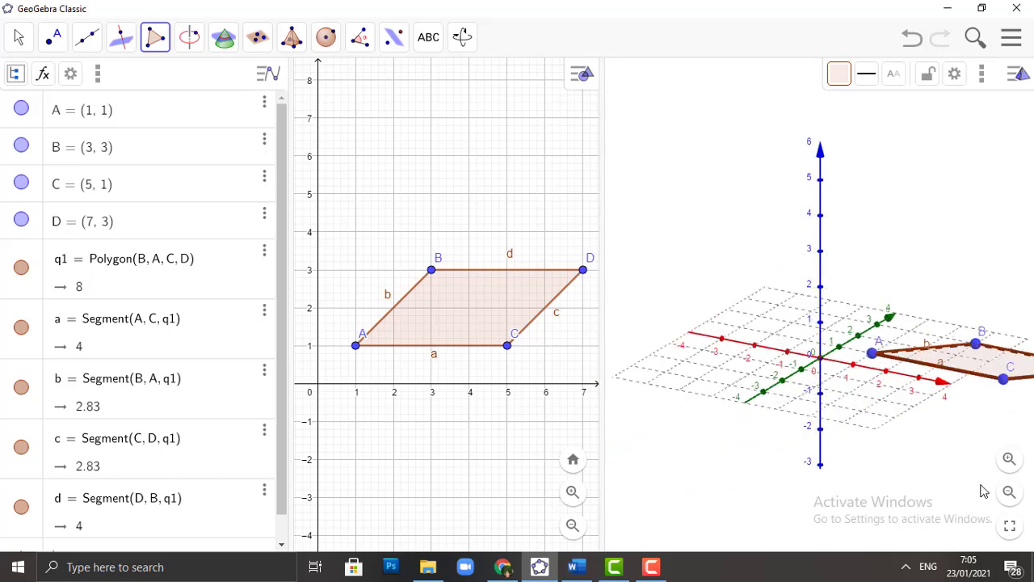
{"action": "left_click", "coordinate": [1009, 491]}
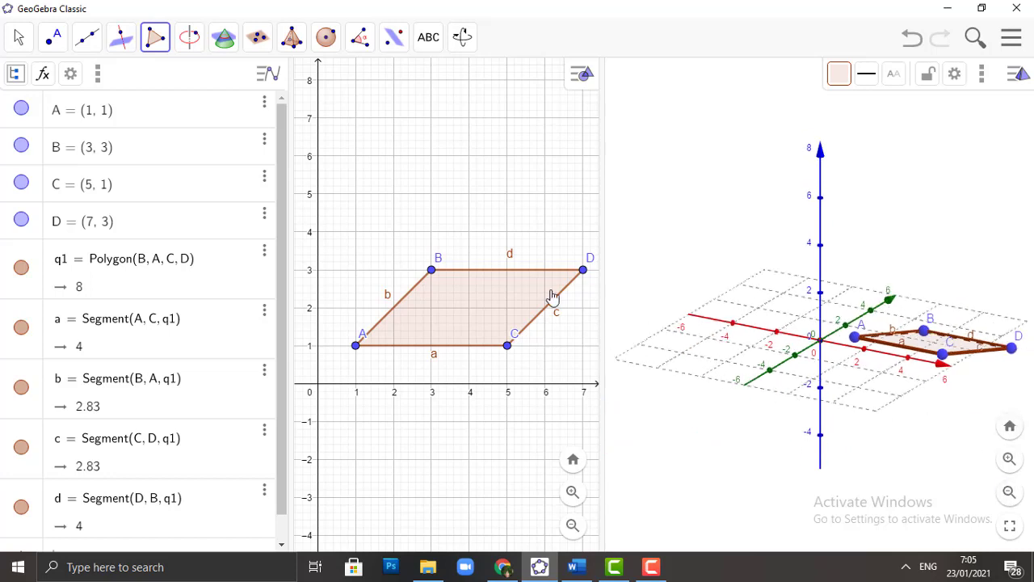
Extrude the parallelogram to a prism with an altitude of 4 and deselect the prism.
{"action": "left_click", "coordinate": [291, 37]}
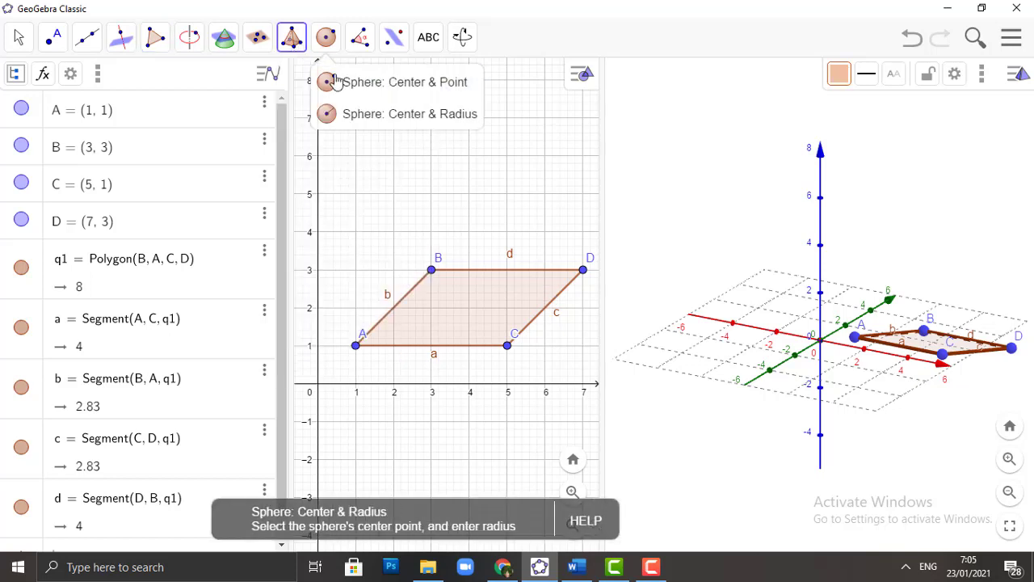
{"action": "left_click", "coordinate": [373, 187]}
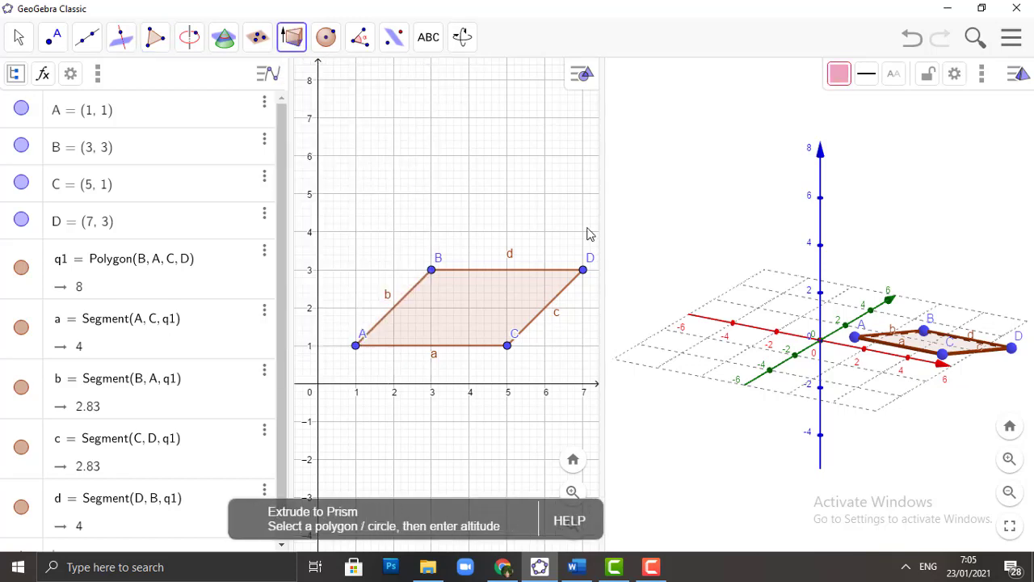
{"action": "left_click", "coordinate": [936, 344]}
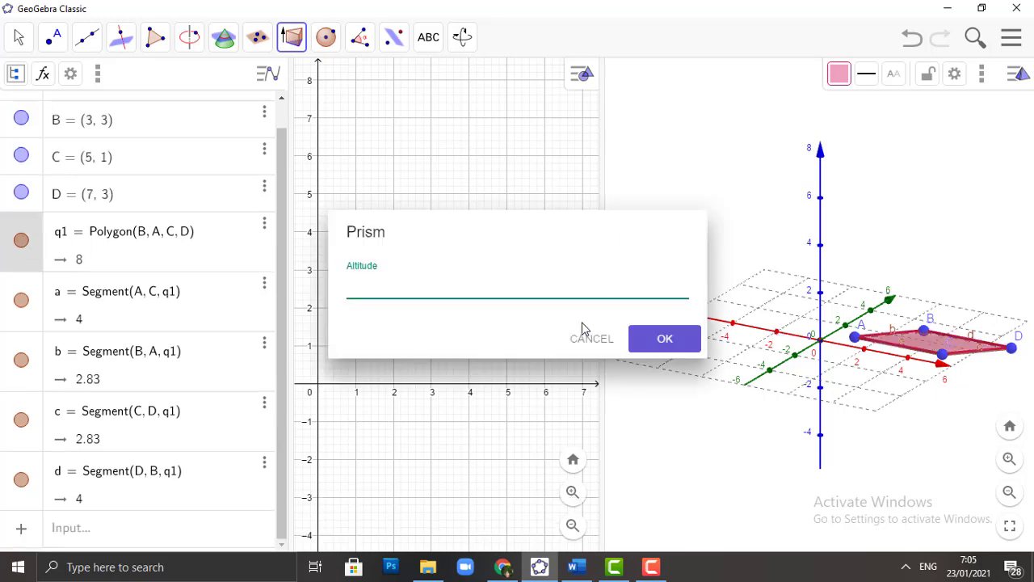
{"action": "type", "text": "4"}
{"action": "left_click", "coordinate": [667, 346]}
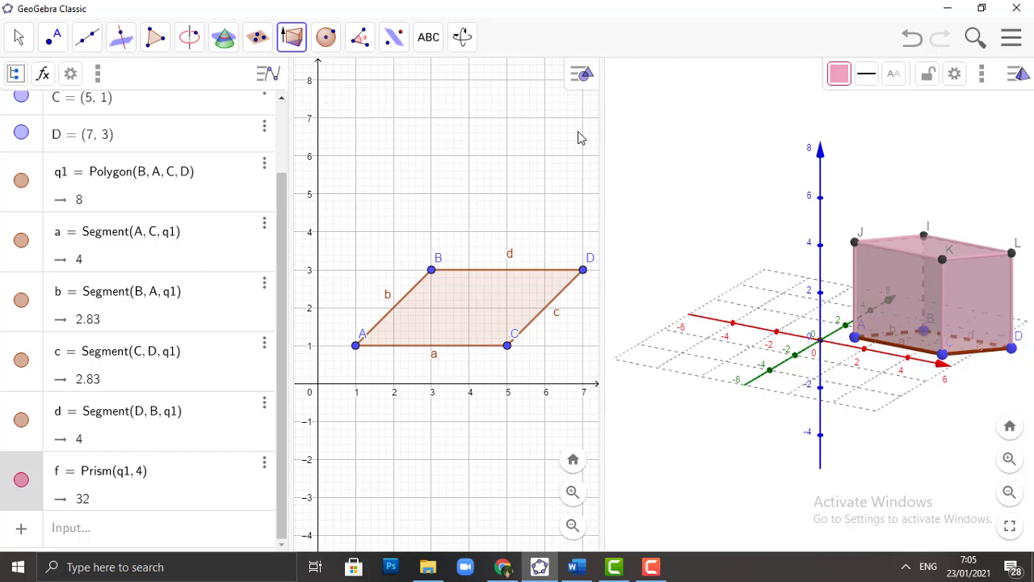
{"action": "left_click", "coordinate": [16, 39]}
{"action": "left_click", "coordinate": [53, 37]}
{"action": "left_click", "coordinate": [17, 37]}
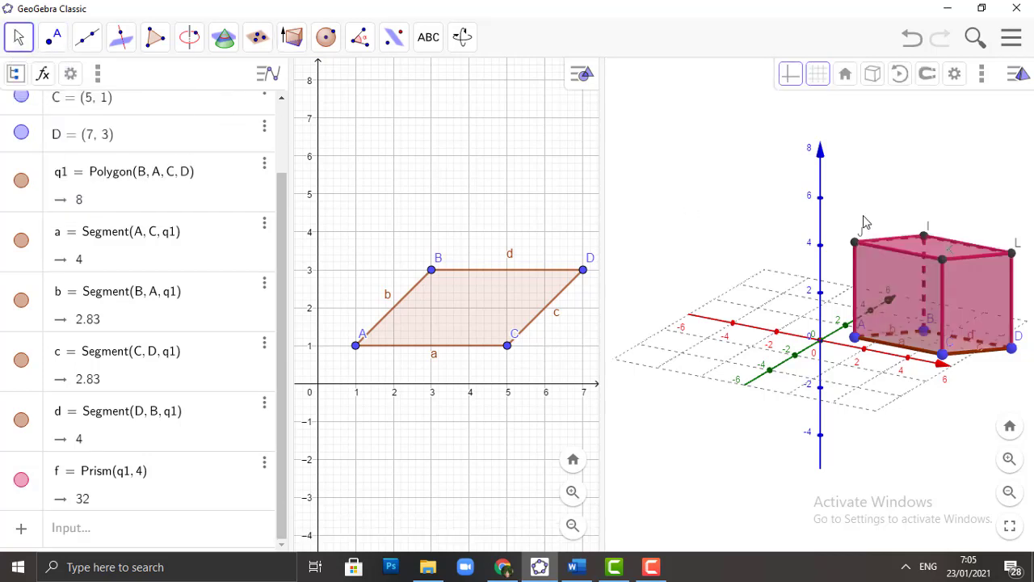
{"action": "left_click_drag", "start_coordinate": [862, 222], "coordinate": [752, 270]}
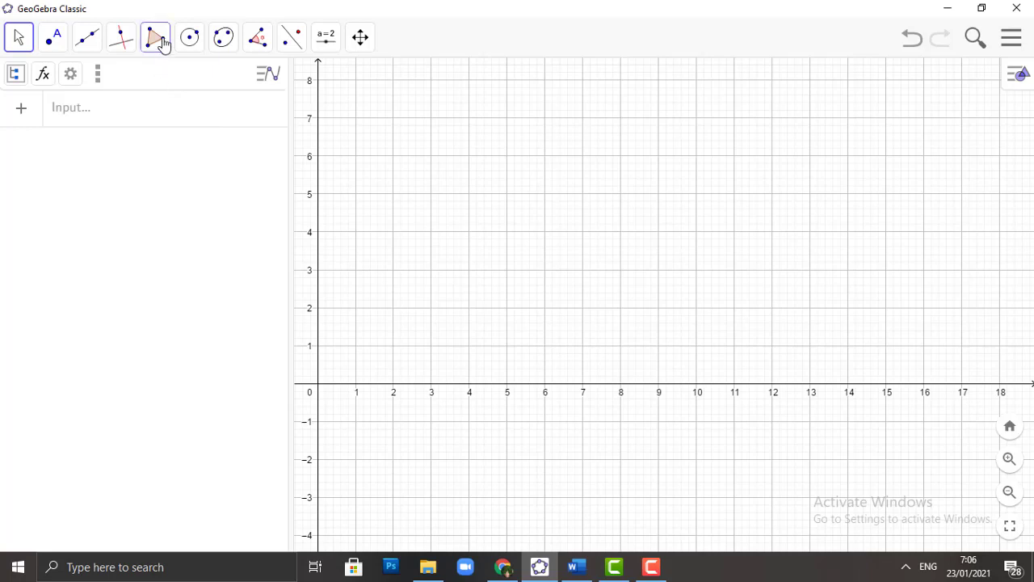
Draw a regular polygon with 4 vertices on the base from (1, 1) to (4, 1).
{"action": "left_click", "coordinate": [159, 41]}
{"action": "left_click", "coordinate": [202, 110]}
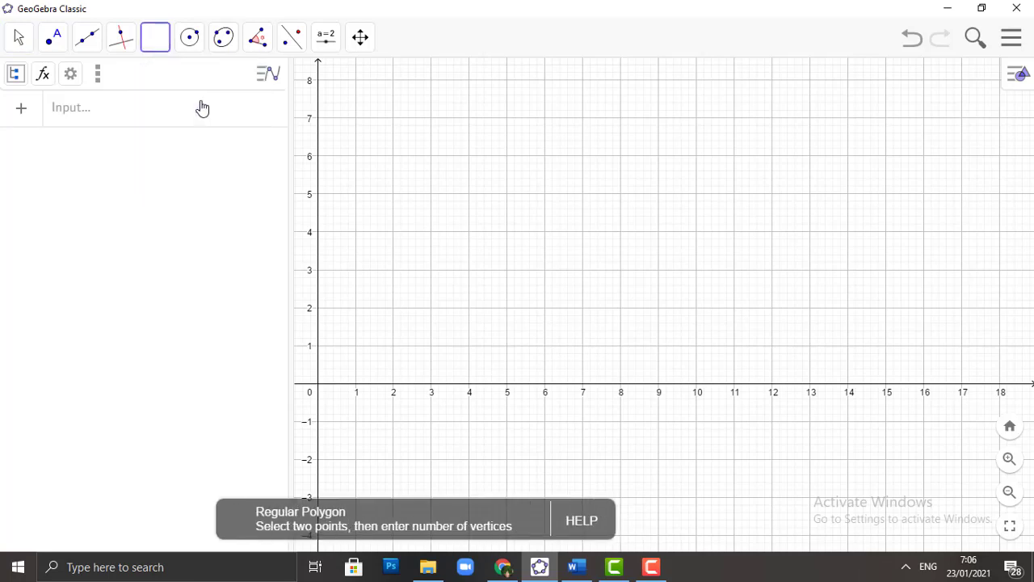
{"action": "left_click", "coordinate": [354, 347]}
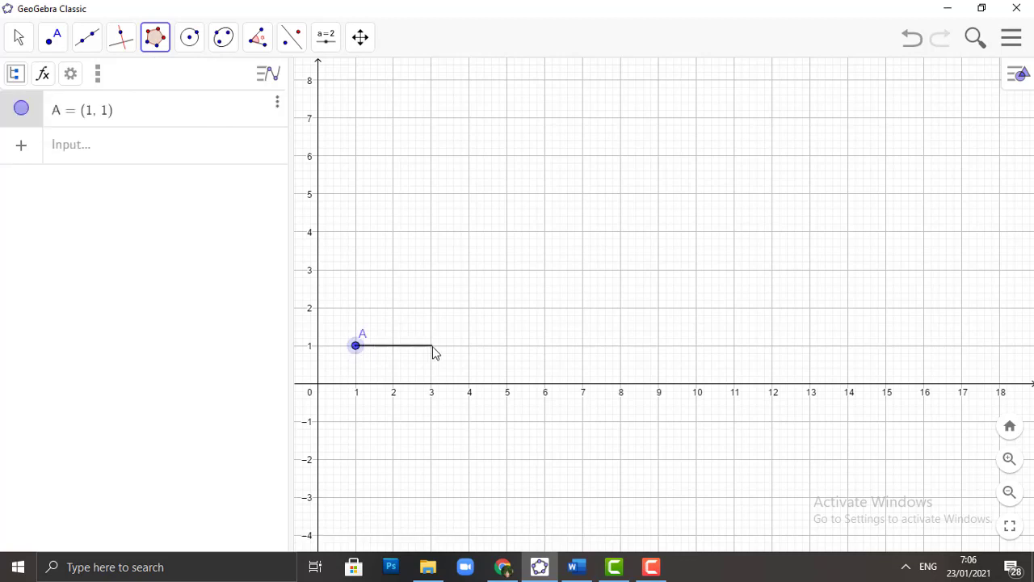
{"action": "left_click", "coordinate": [470, 348]}
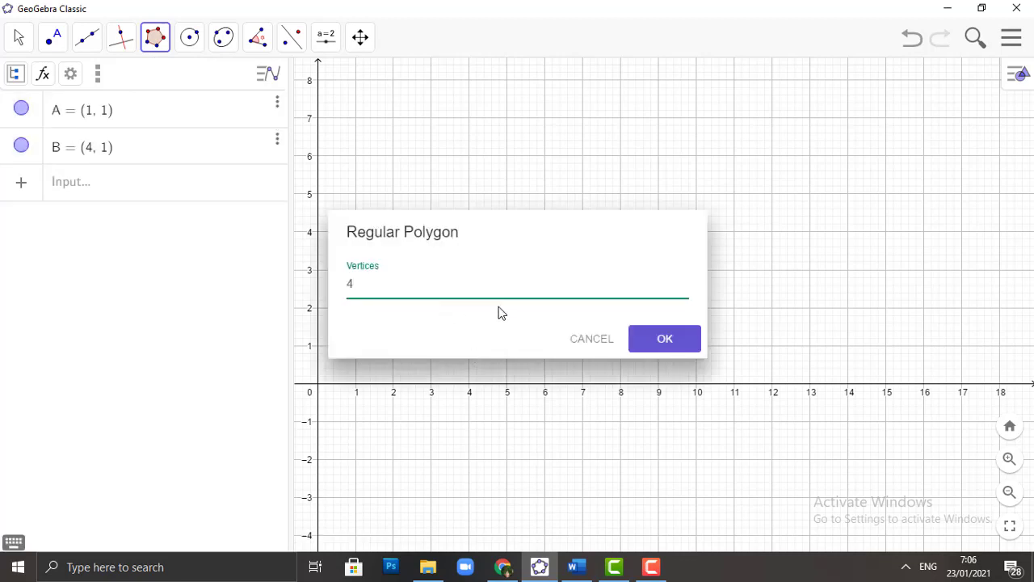
{"action": "left_click", "coordinate": [664, 341]}
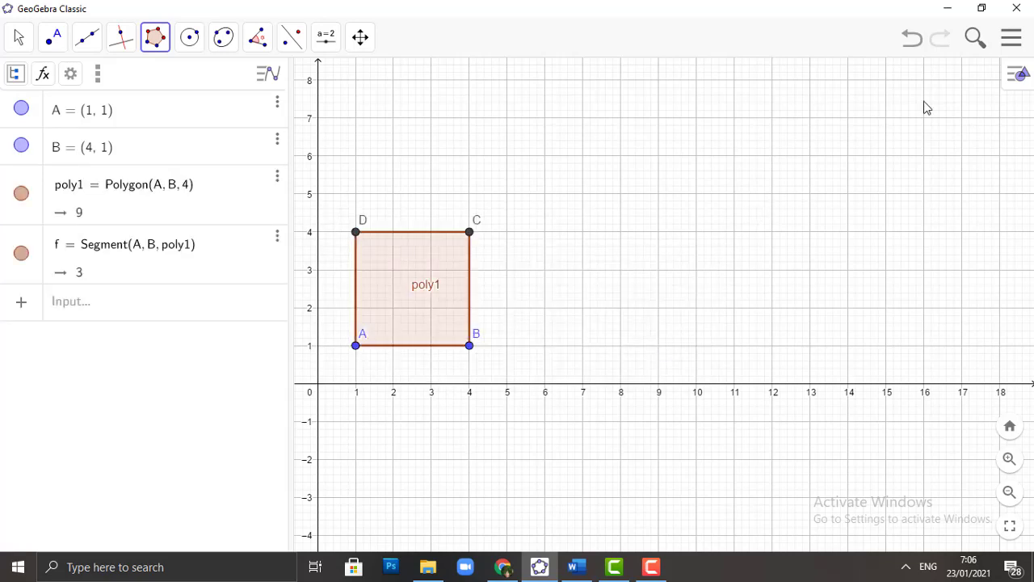
Show the 3D Graphics view next to the square and close the main menu.
{"action": "left_click", "coordinate": [1011, 38]}
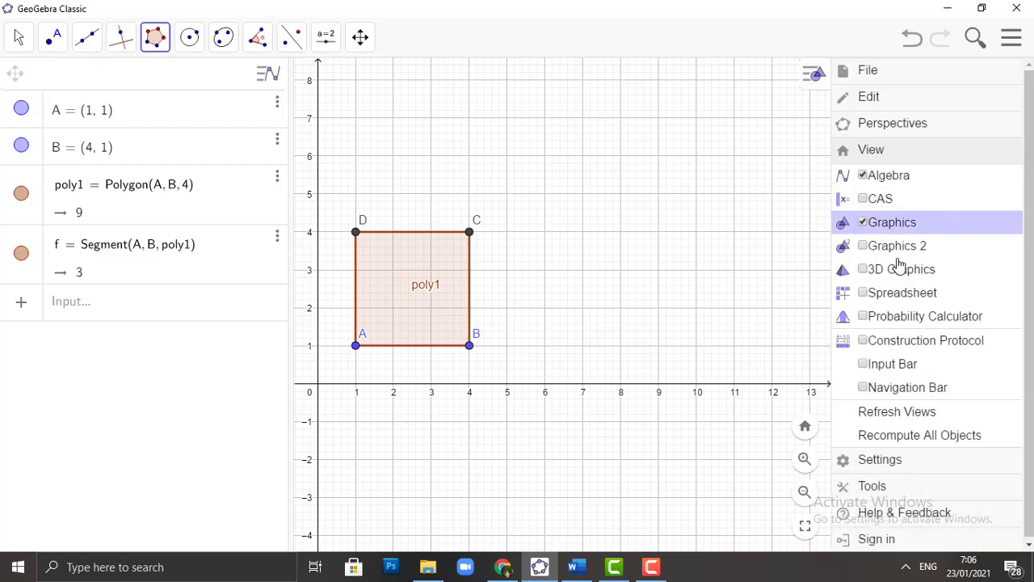
{"action": "left_click", "coordinate": [863, 269]}
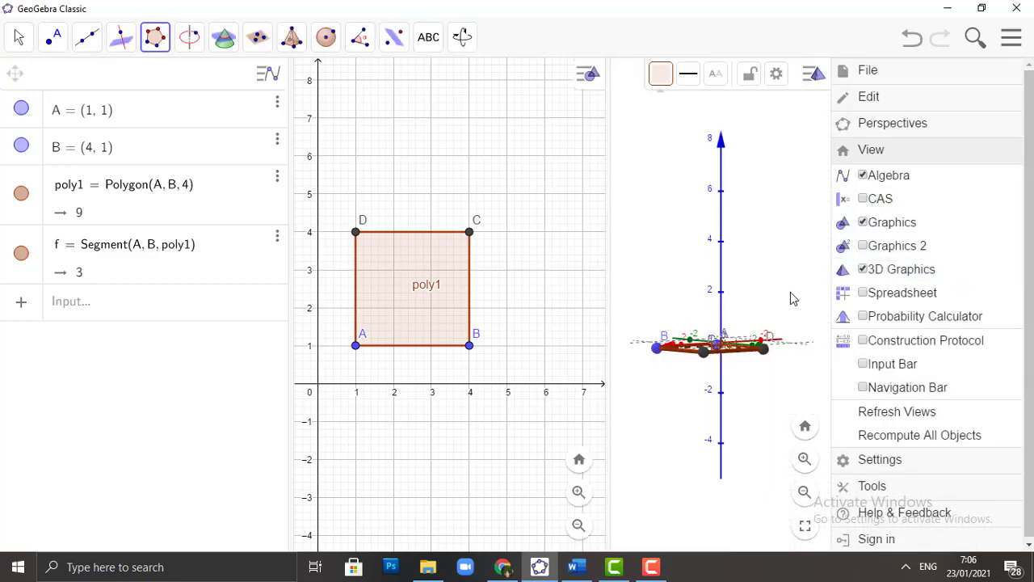
{"action": "left_click", "coordinate": [792, 298]}
{"action": "left_click", "coordinate": [1010, 426]}
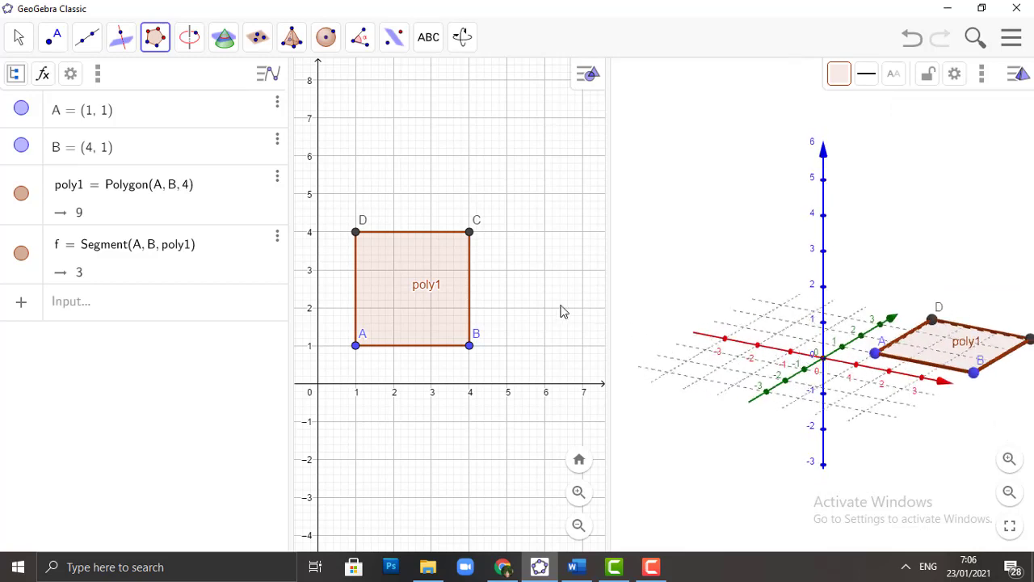
Build a cube on the square base in the 3D view with the Cube tool.
{"action": "left_click", "coordinate": [292, 38]}
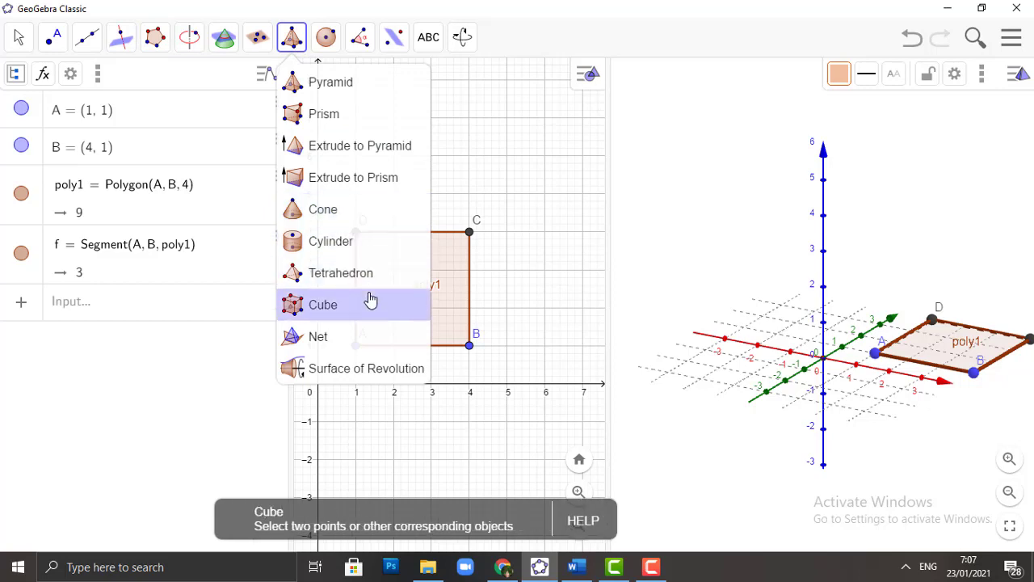
{"action": "left_click", "coordinate": [373, 312]}
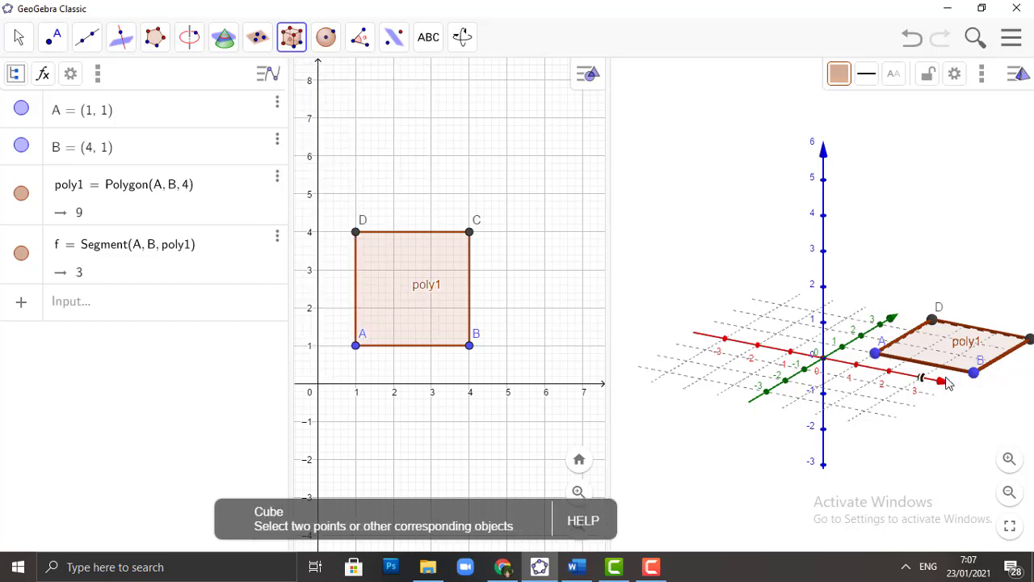
{"action": "left_click", "coordinate": [934, 349]}
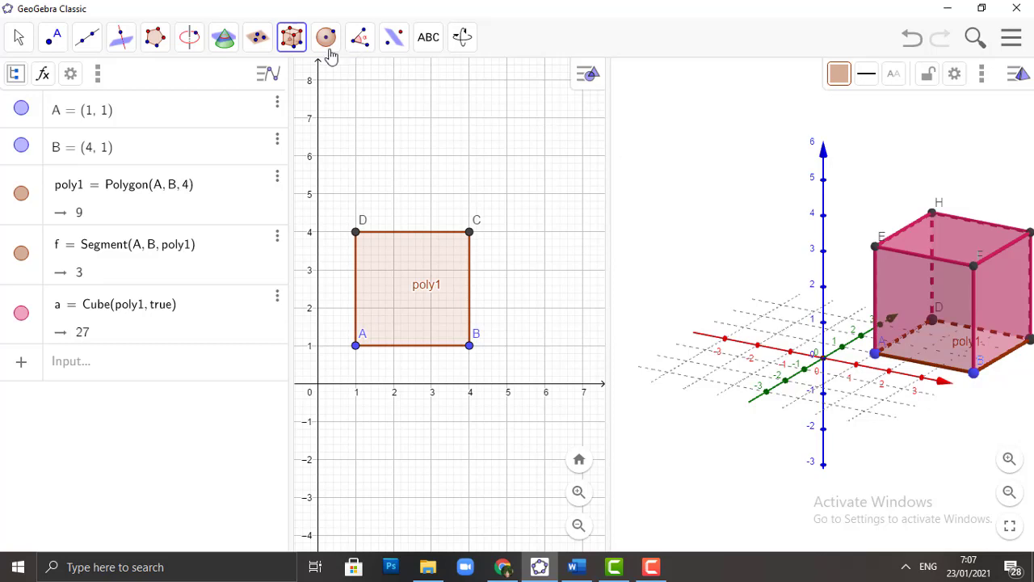
Create the unfolded net of the cube with the Net tool.
{"action": "left_click", "coordinate": [305, 49]}
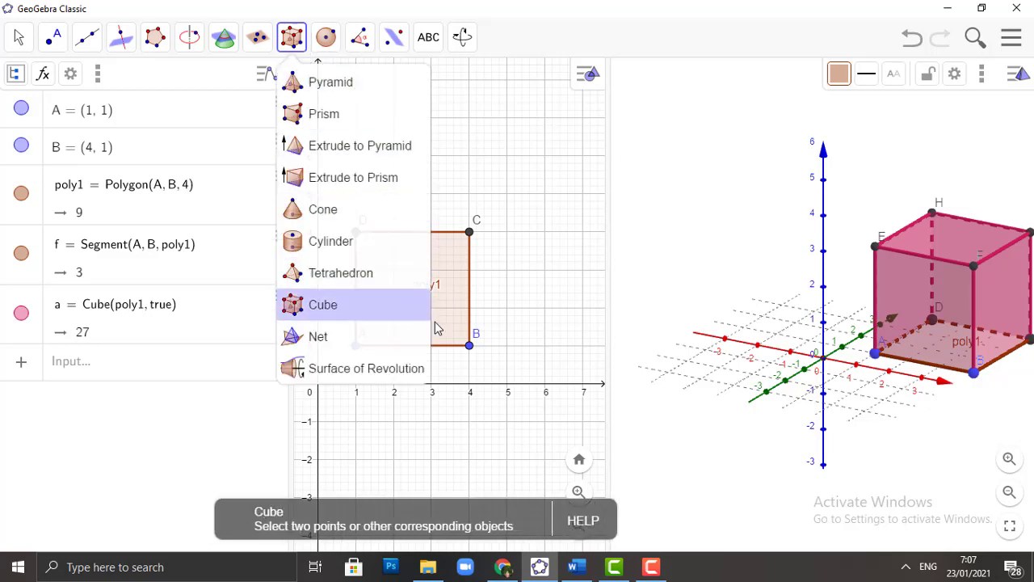
{"action": "left_click", "coordinate": [393, 346]}
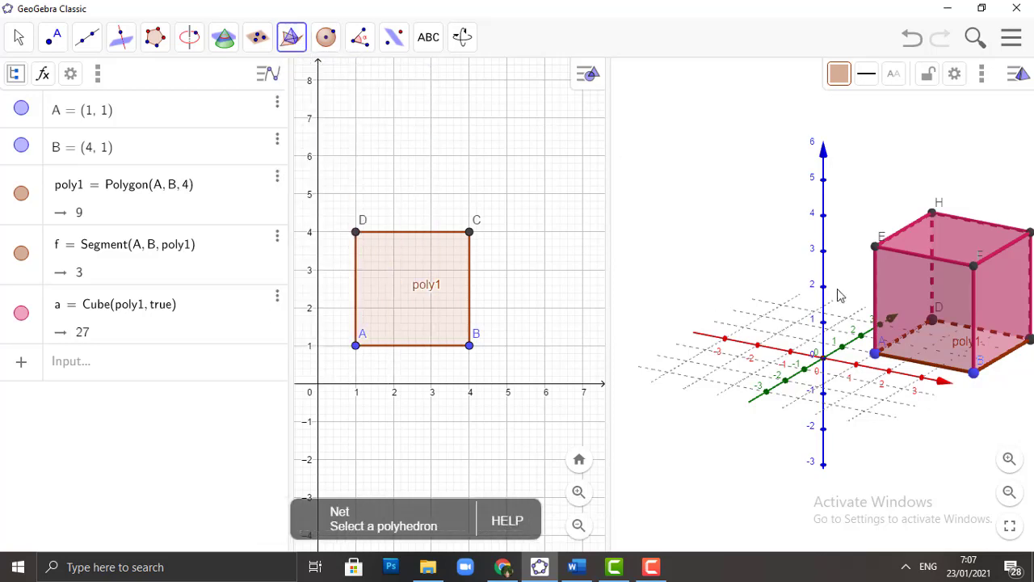
{"action": "left_click", "coordinate": [937, 260]}
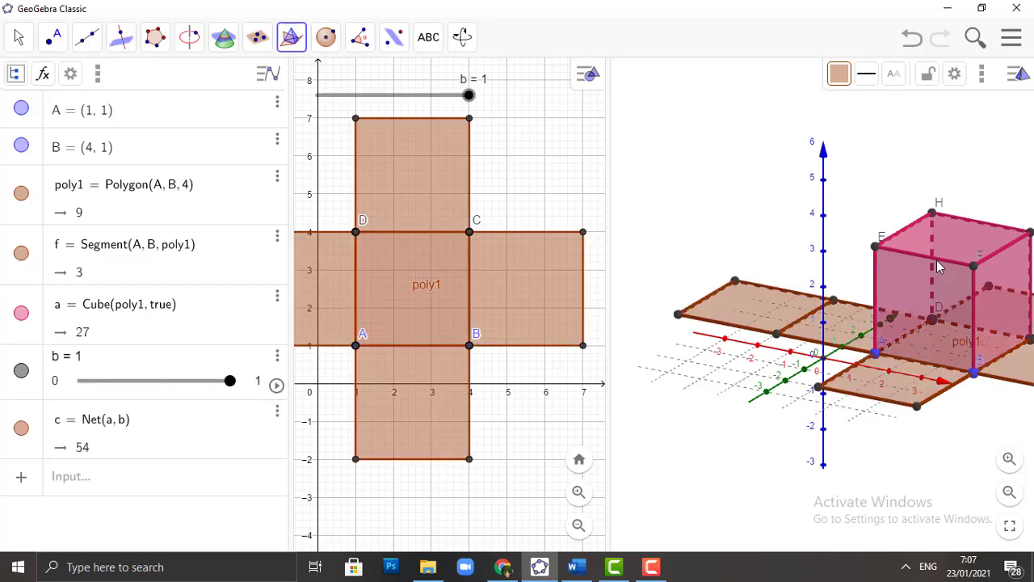
{"action": "left_click", "coordinate": [1010, 493]}
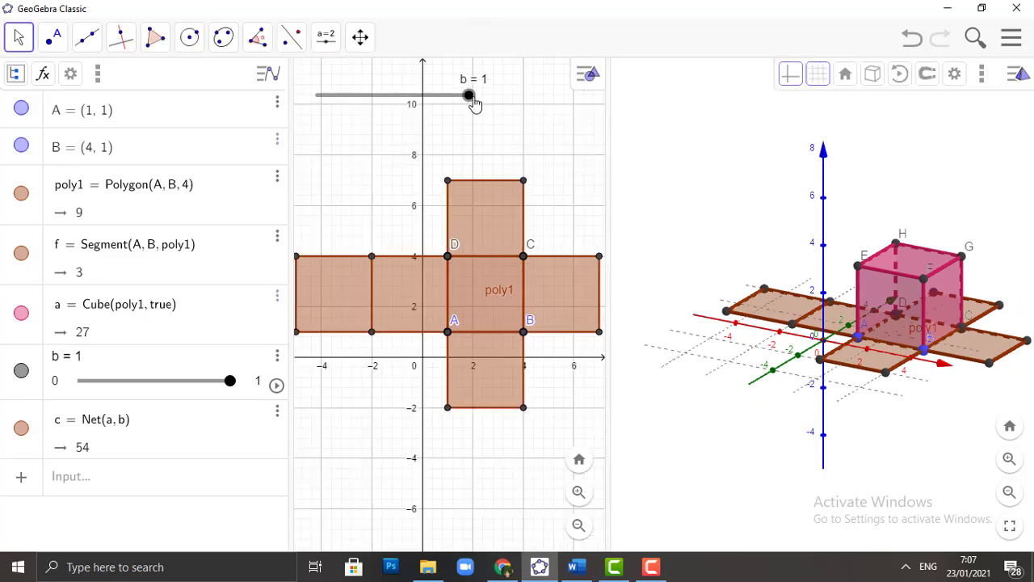
Vary slider b to fold the cube's net.
{"action": "left_click_drag", "start_coordinate": [475, 104], "coordinate": [426, 126]}
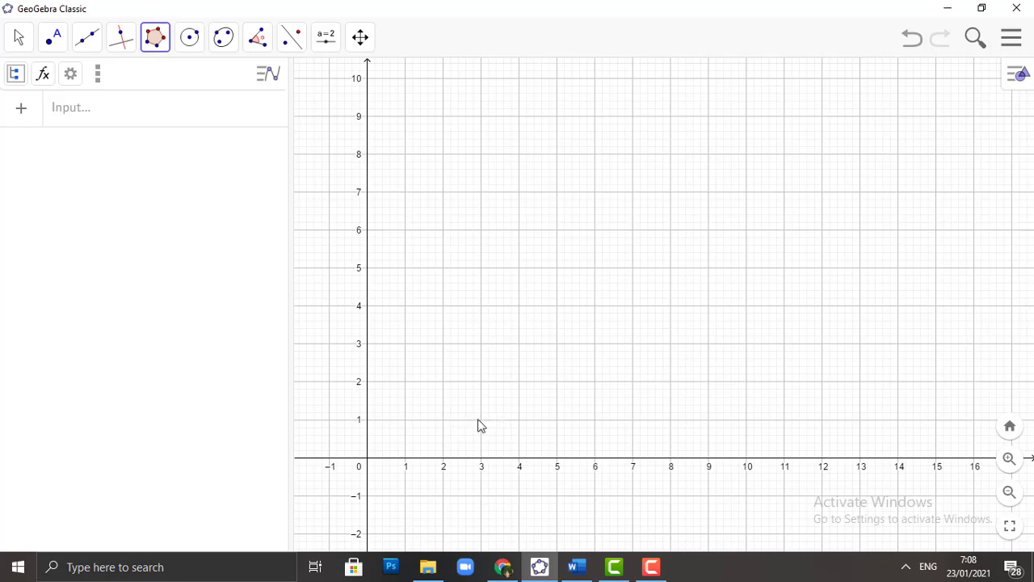
Draw a regular polygon with 8 vertices on the base from (3, 1) to (6, 1).
{"action": "left_click", "coordinate": [480, 421]}
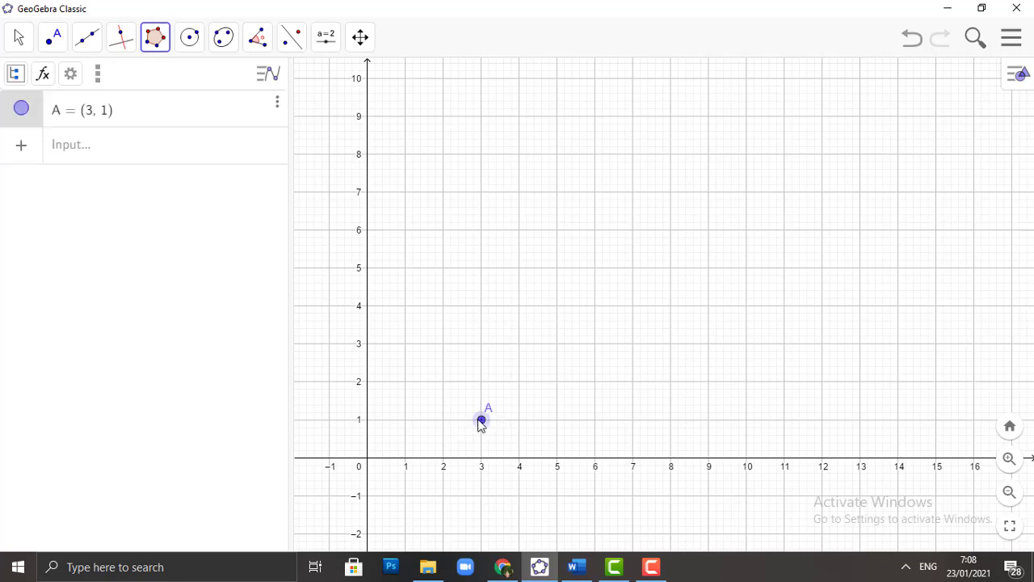
{"action": "left_click", "coordinate": [597, 420]}
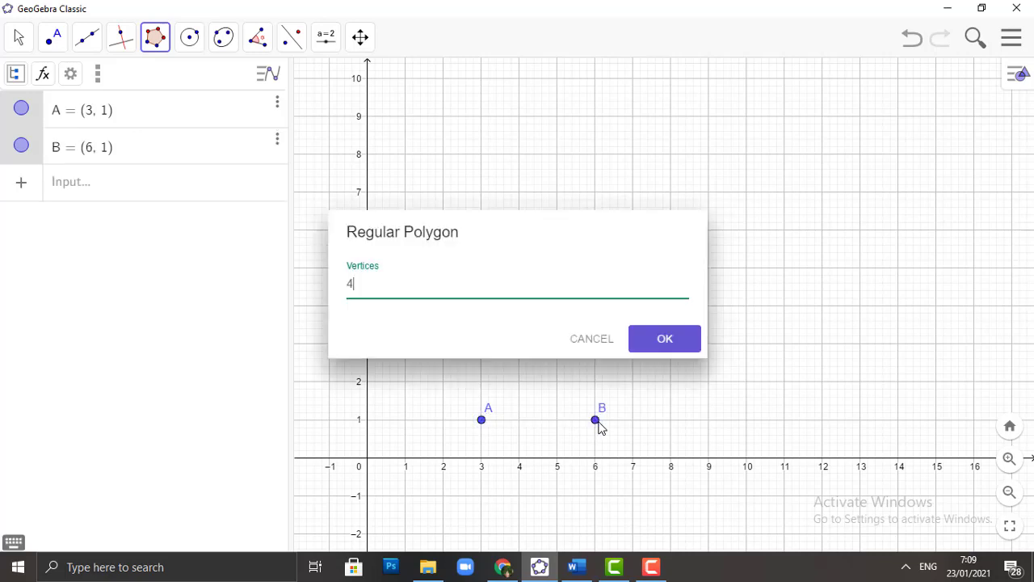
{"action": "key", "text": "BackSpace"}
{"action": "type", "text": "8"}
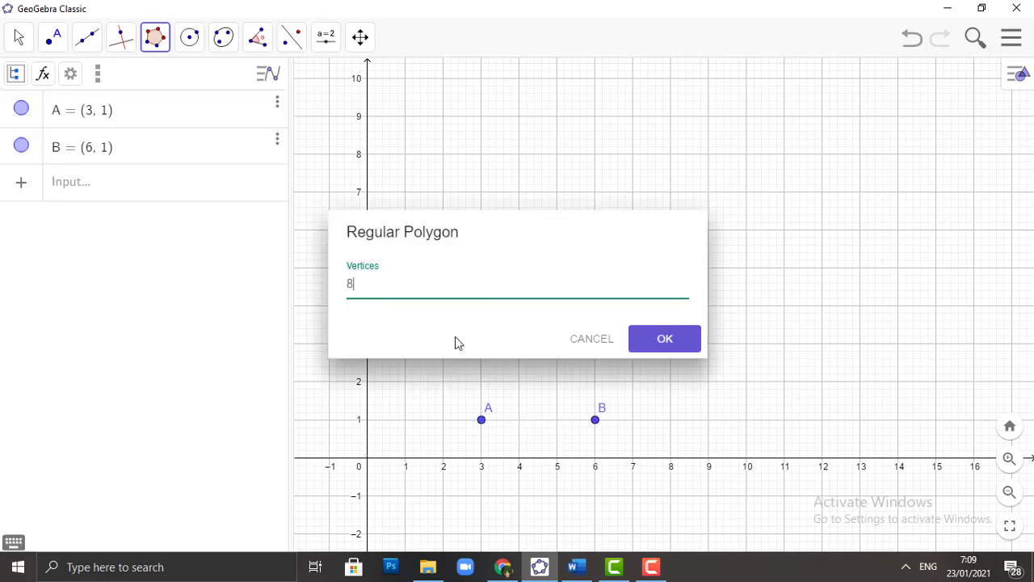
{"action": "key", "text": "Return"}
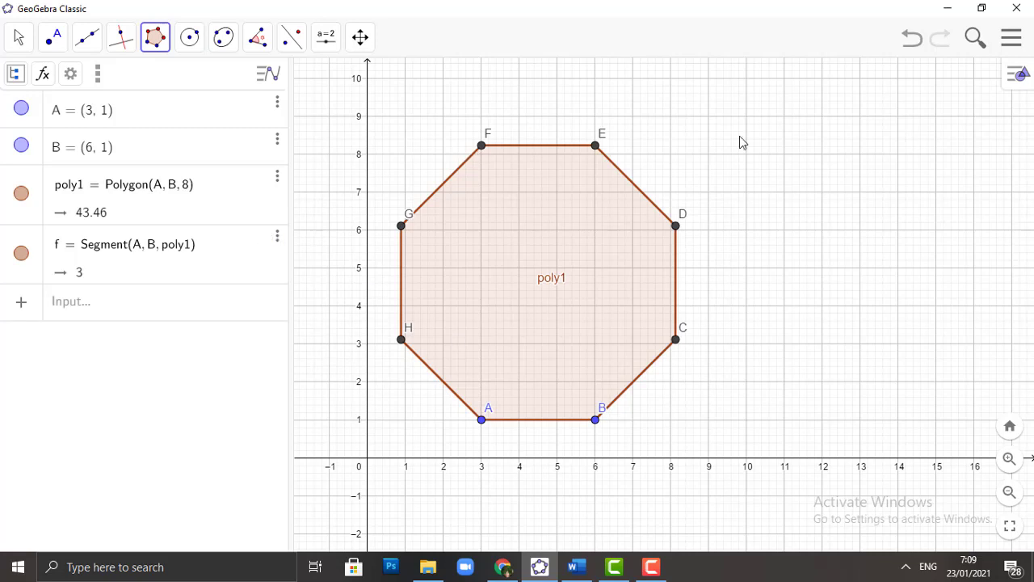
Show the 3D Graphics view beside the octagon and close the main menu.
{"action": "left_click", "coordinate": [1011, 38]}
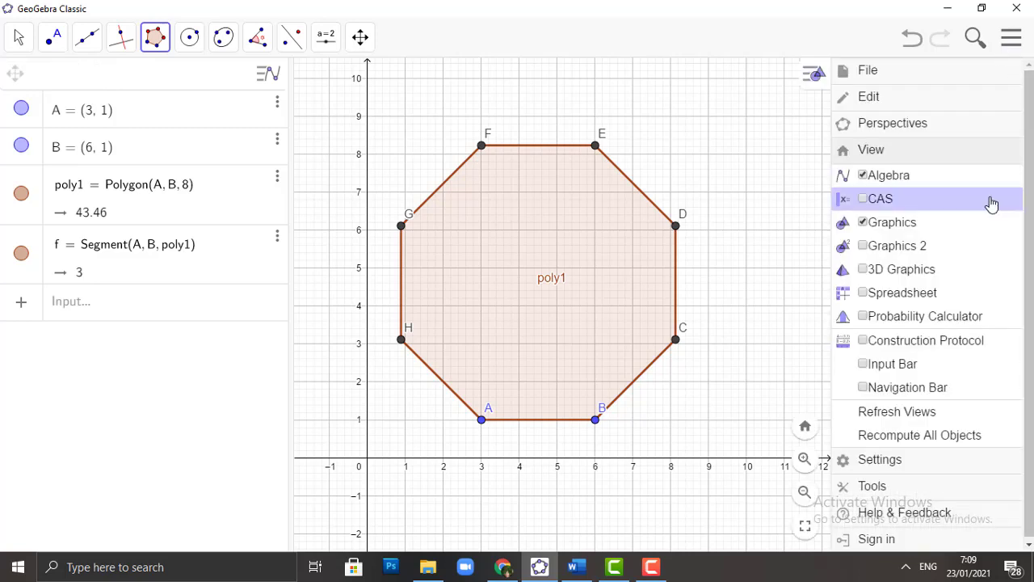
{"action": "left_click", "coordinate": [863, 270]}
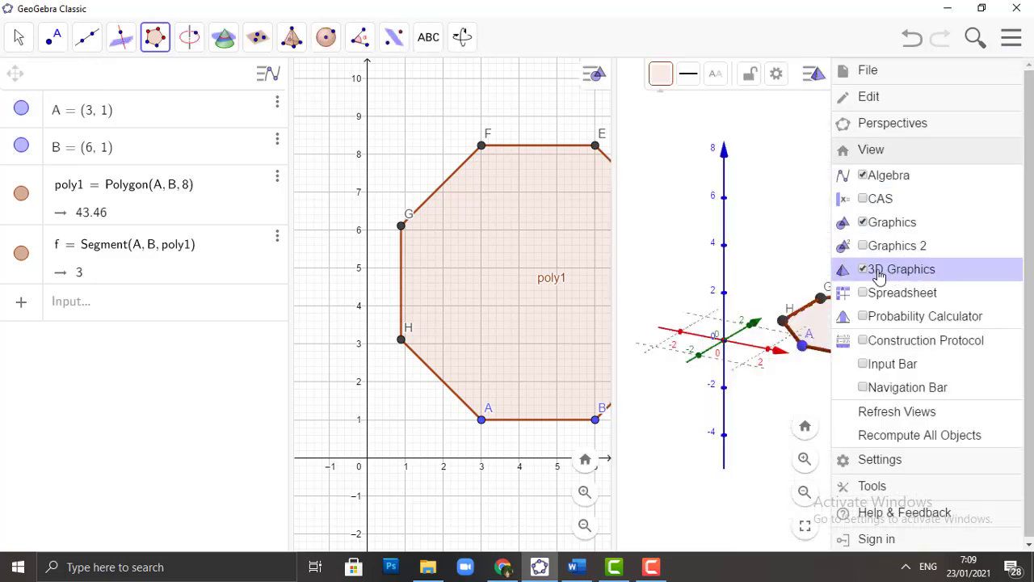
{"action": "left_click", "coordinate": [735, 196]}
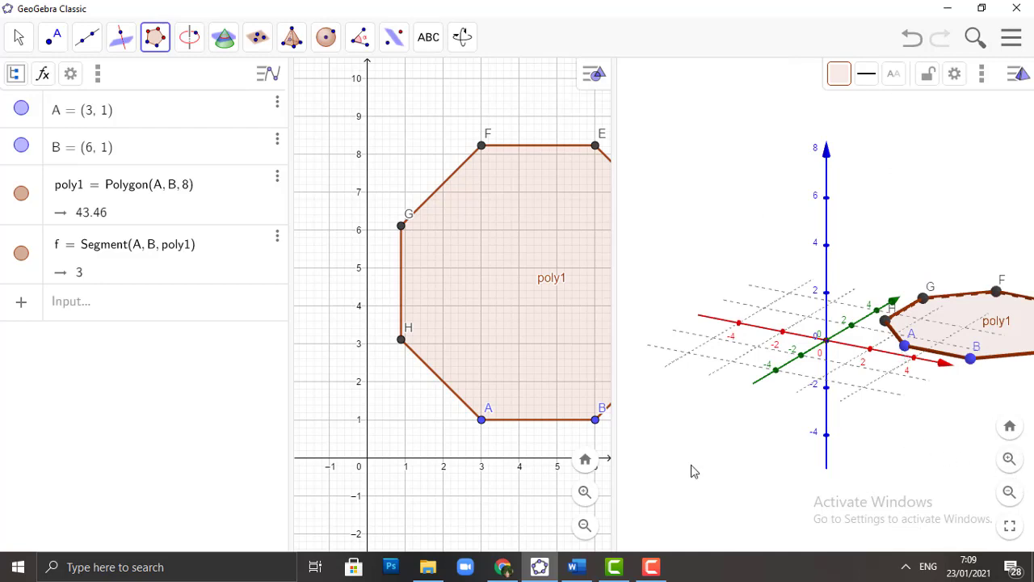
{"action": "left_click", "coordinate": [585, 524]}
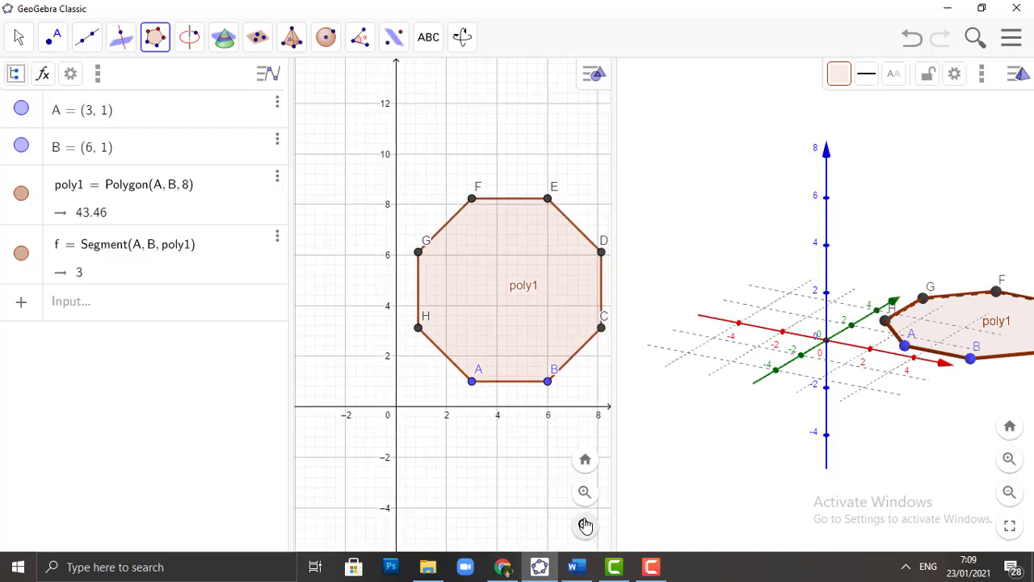
Extrude the octagon to a pyramid with an altitude of 5 in the 3D view.
{"action": "left_click", "coordinate": [296, 40]}
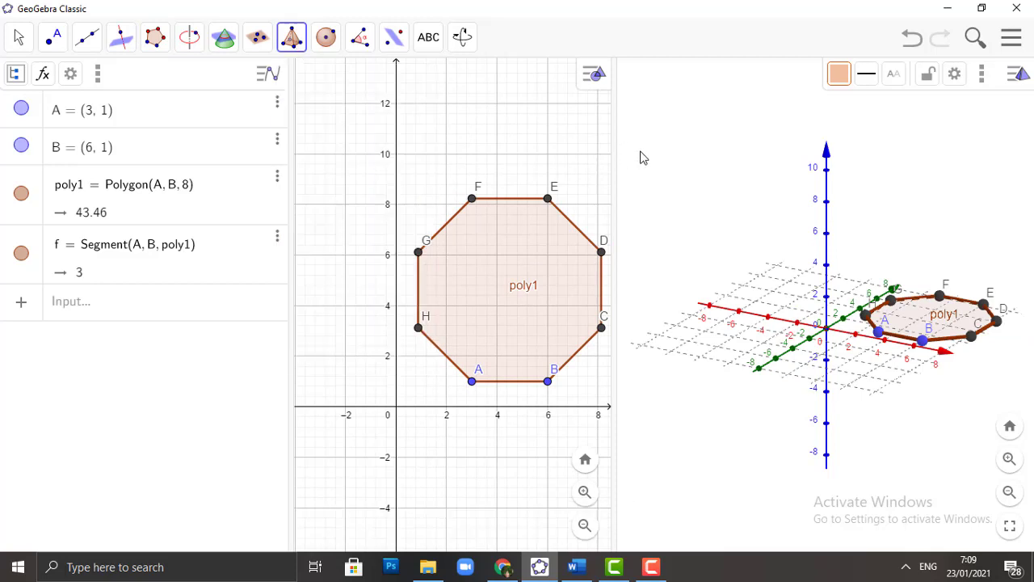
{"action": "left_click", "coordinate": [293, 44]}
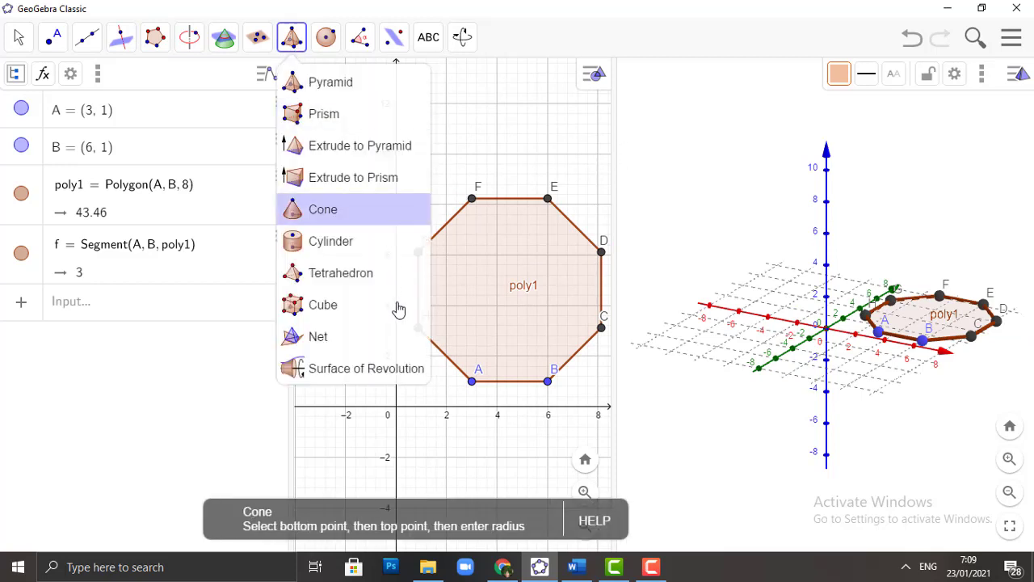
{"action": "left_click", "coordinate": [370, 150]}
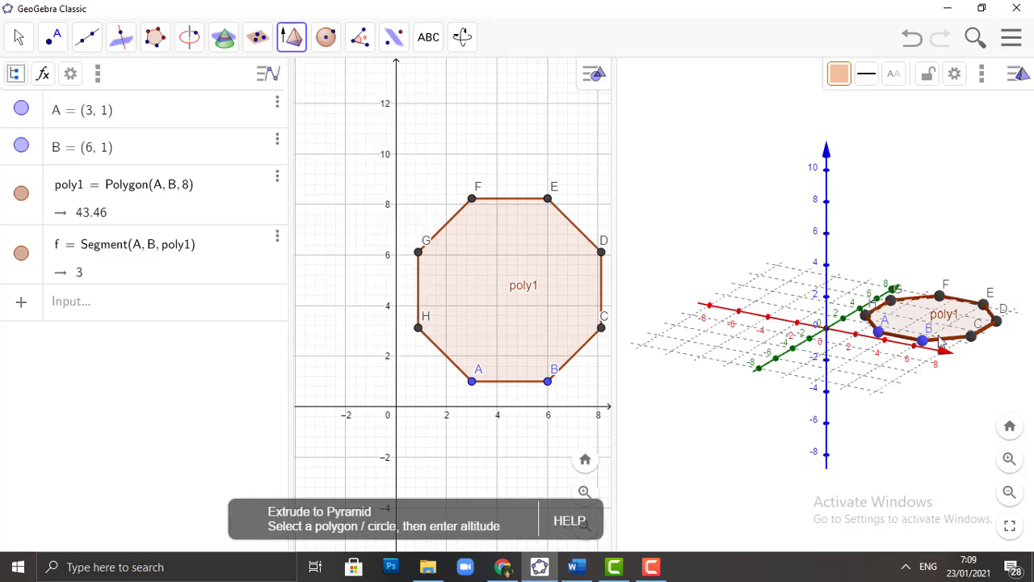
{"action": "left_click", "coordinate": [901, 321]}
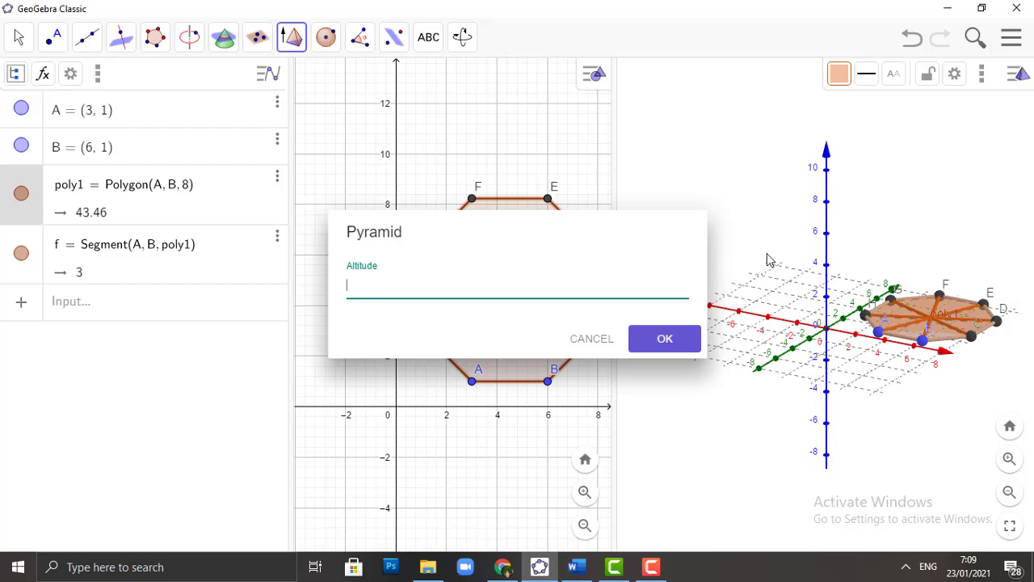
{"action": "type", "text": "5"}
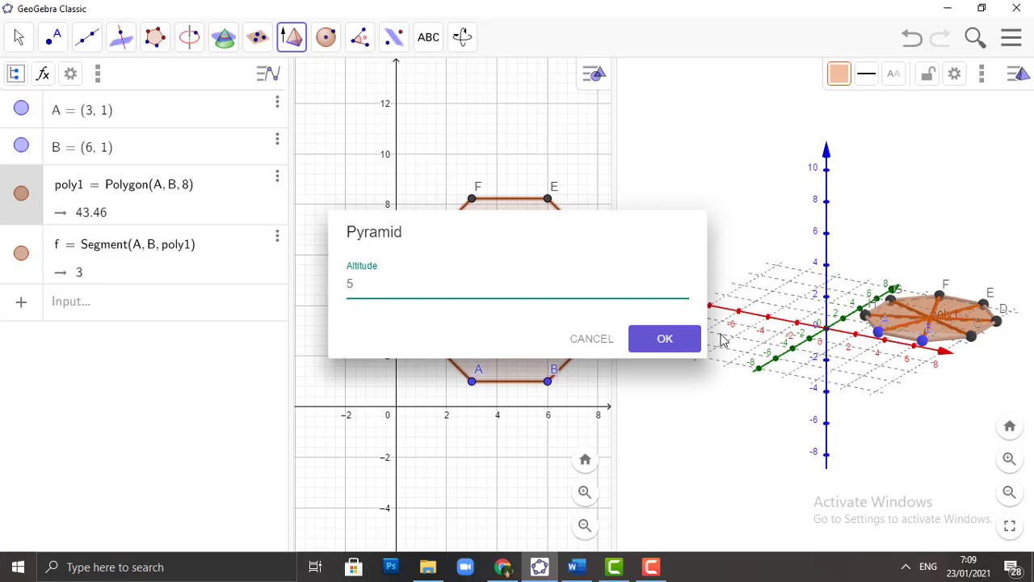
{"action": "left_click", "coordinate": [677, 341]}
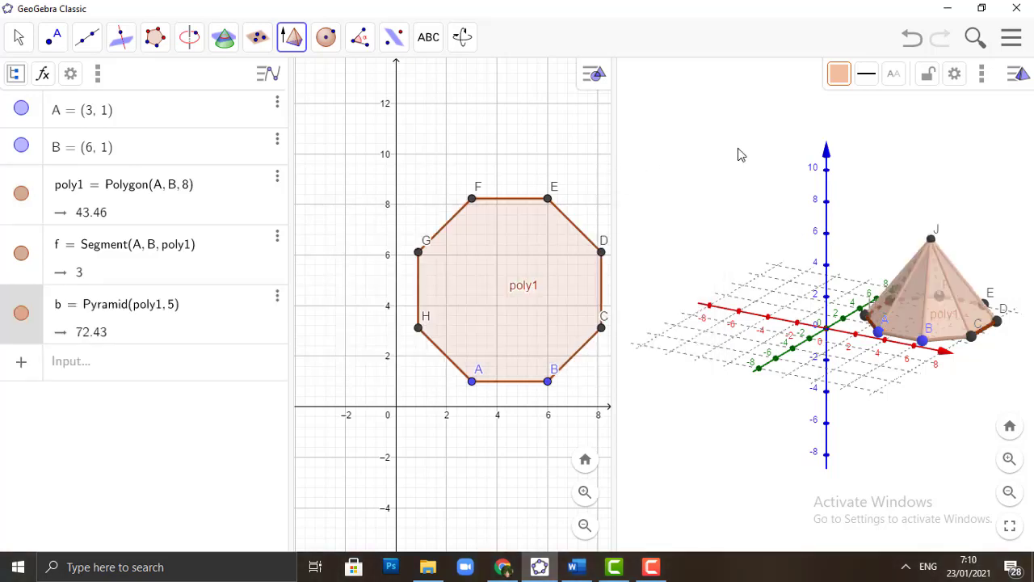
Create the net of the octagonal pyramid with the Net tool and vary slider a to fold it.
{"action": "left_click", "coordinate": [293, 42]}
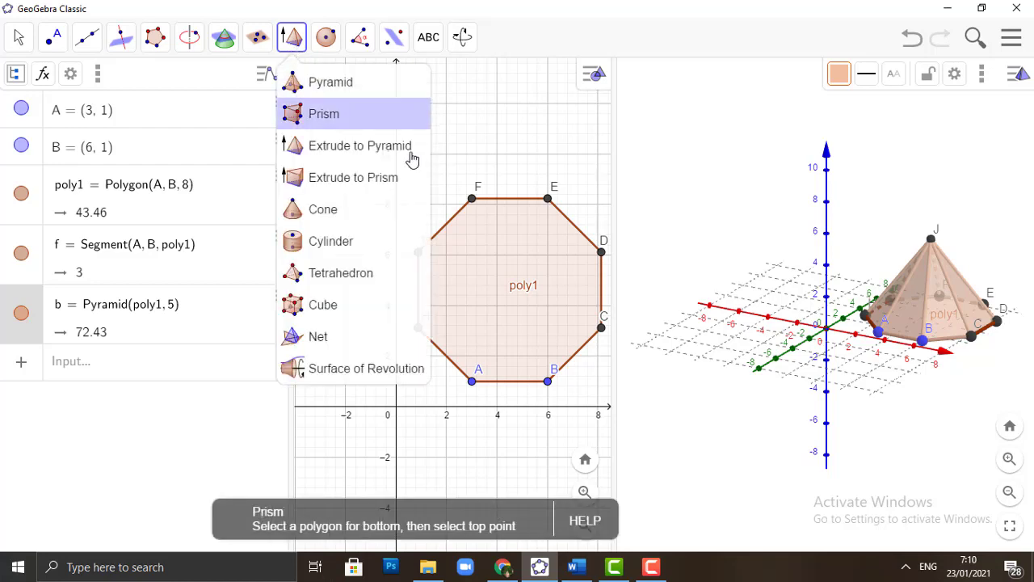
{"action": "left_click", "coordinate": [364, 249]}
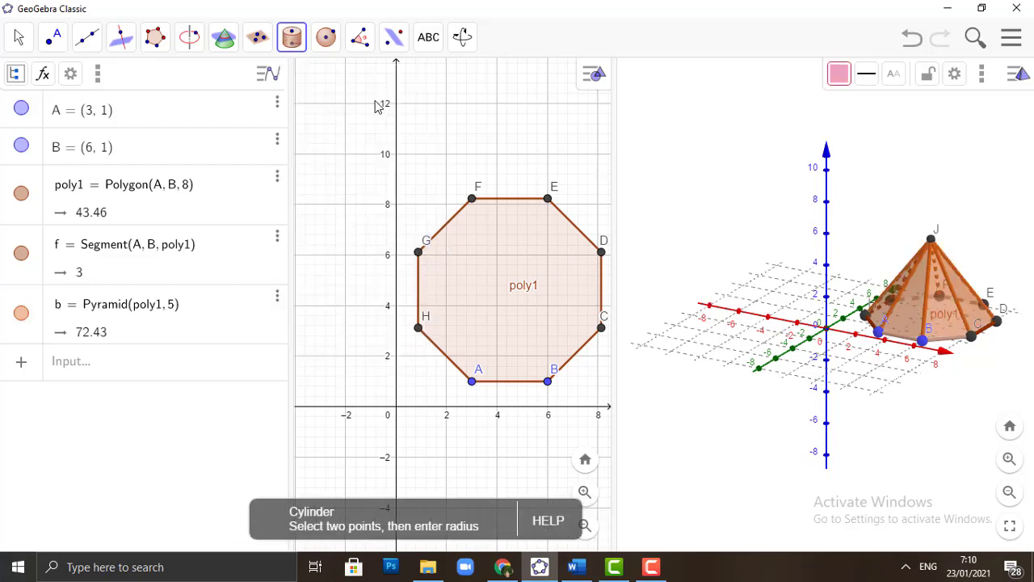
{"action": "left_click", "coordinate": [303, 51]}
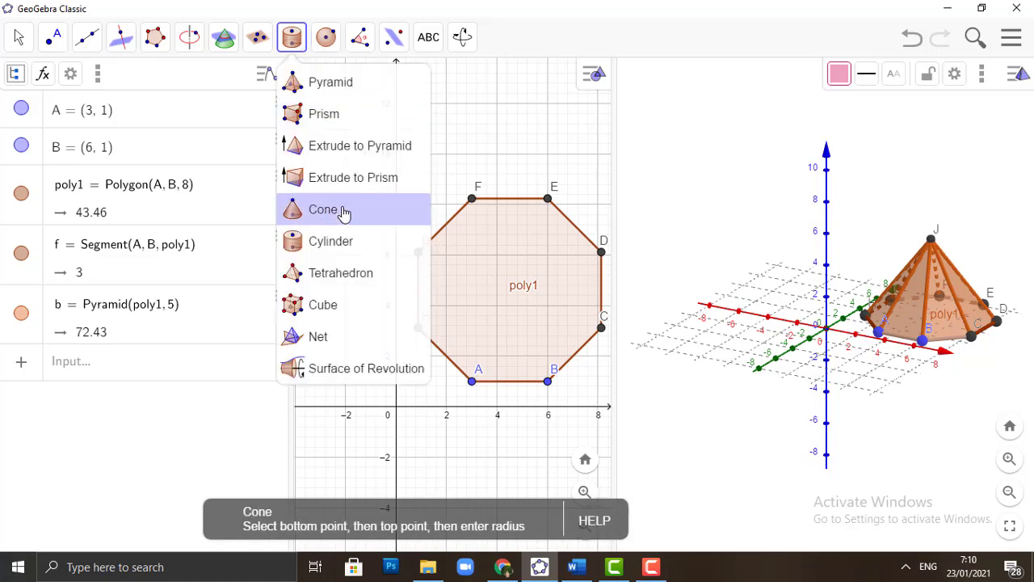
{"action": "left_click", "coordinate": [394, 343]}
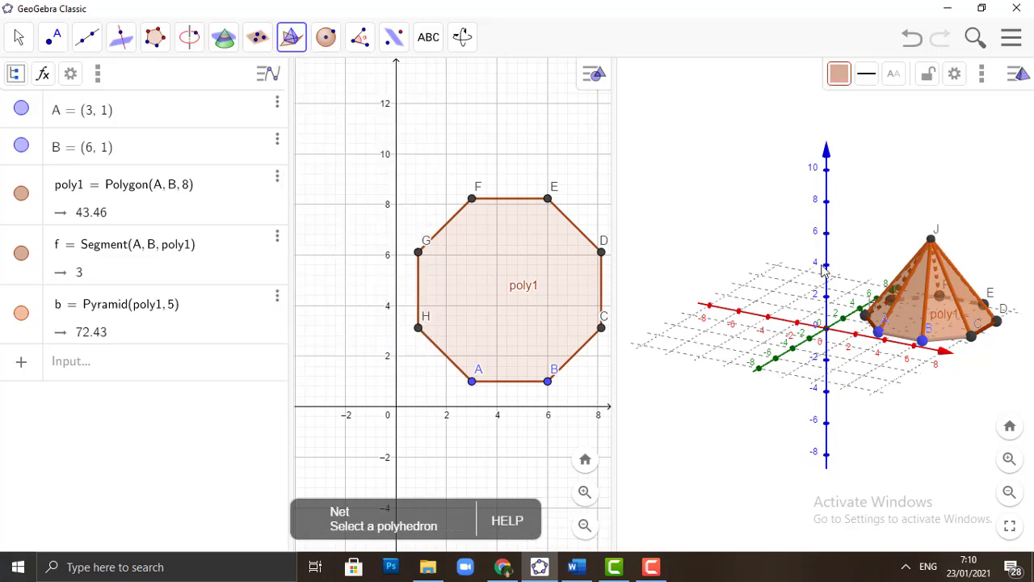
{"action": "left_click", "coordinate": [905, 299]}
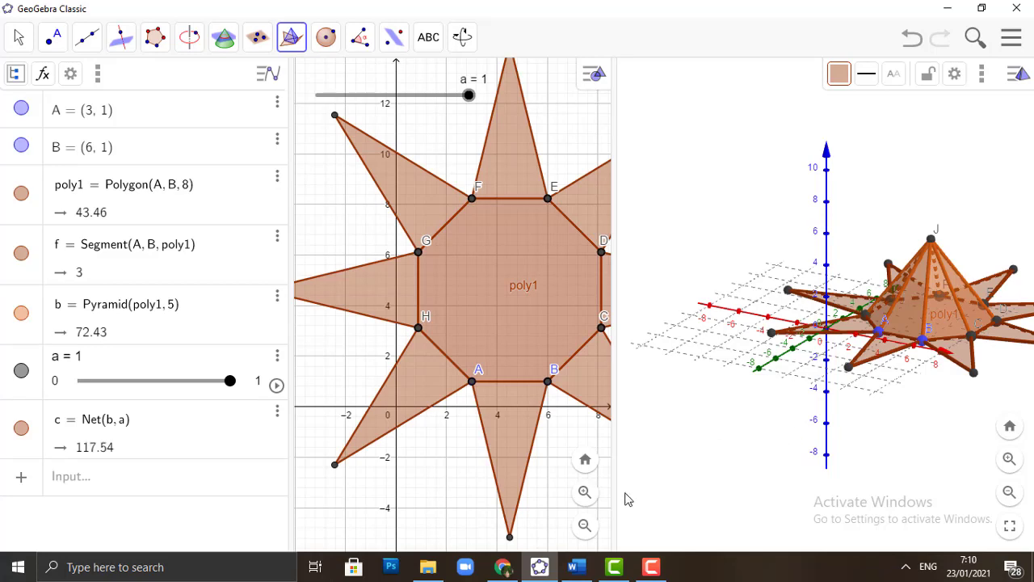
{"action": "left_click", "coordinate": [585, 527]}
{"action": "left_click", "coordinate": [585, 526]}
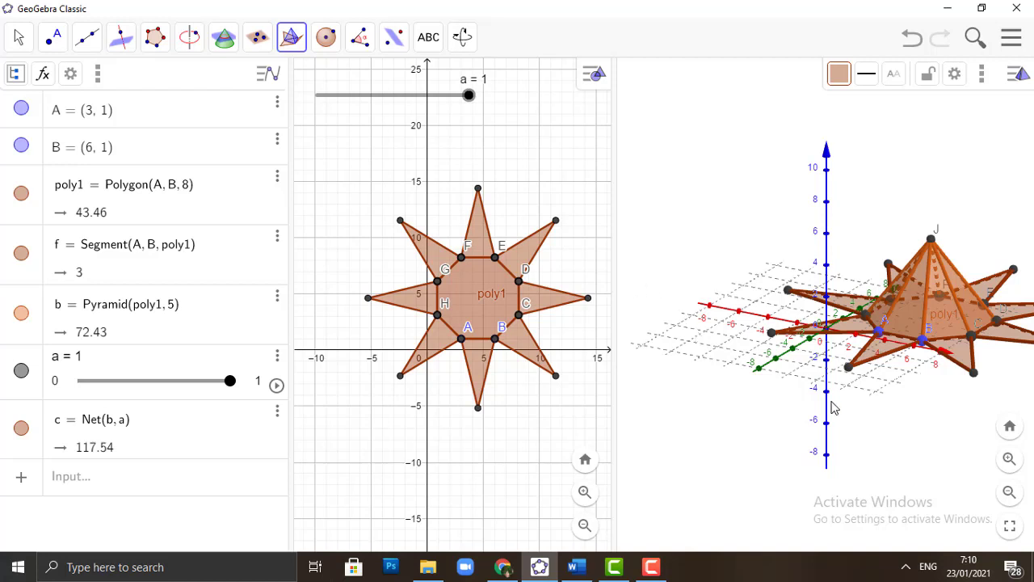
{"action": "left_click", "coordinate": [1010, 492]}
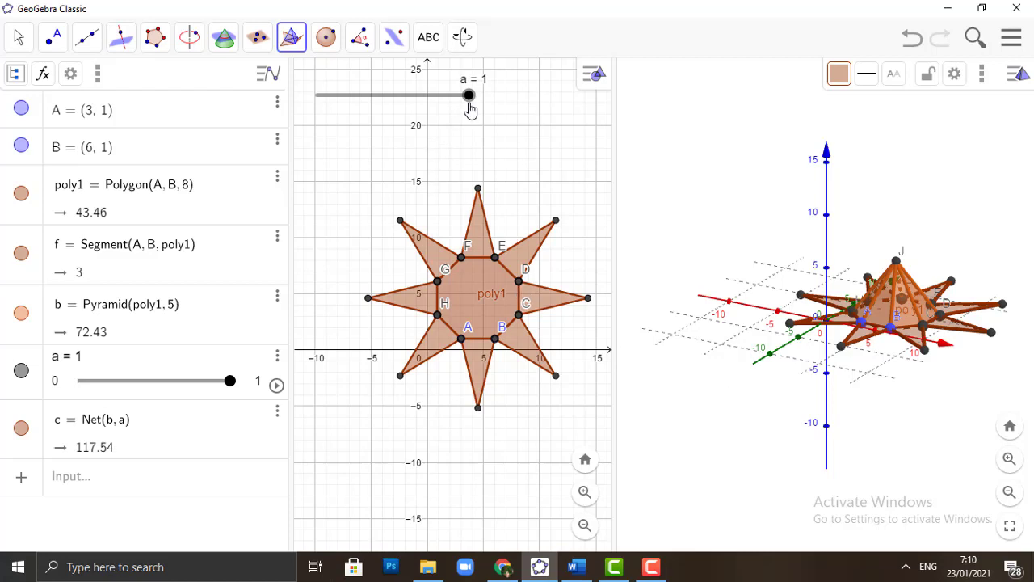
{"action": "left_click_drag", "start_coordinate": [470, 106], "coordinate": [526, 211]}
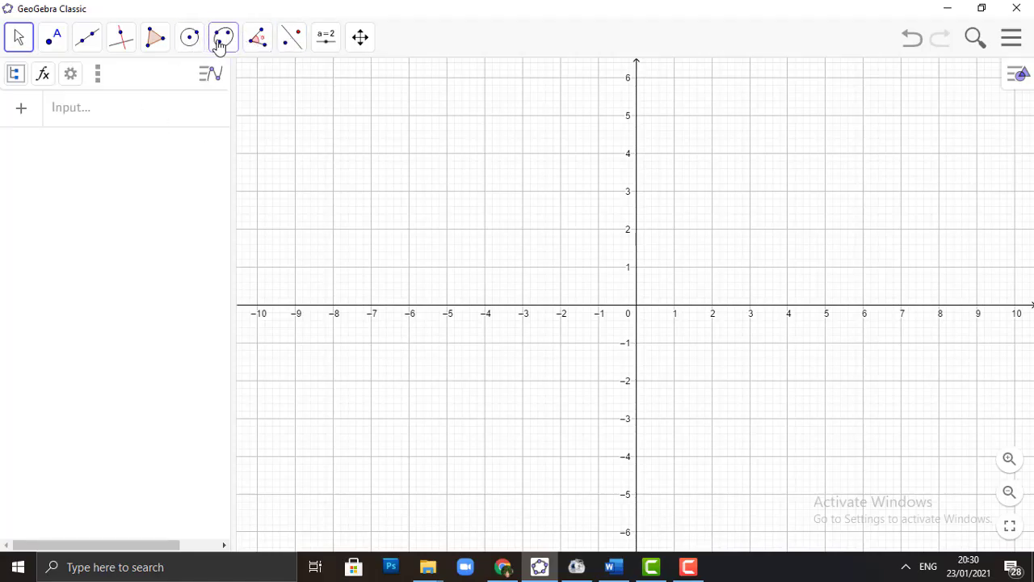
Draw a hyperbola with foci at (-3, 0) and (3, 0) passing through the point (4, -4).
{"action": "left_click", "coordinate": [220, 40]}
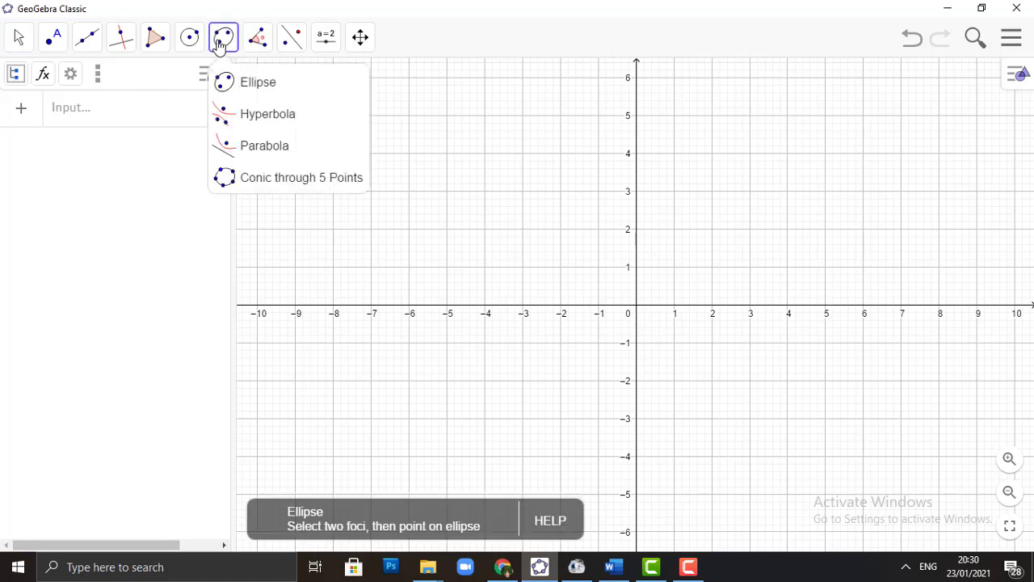
{"action": "left_click", "coordinate": [288, 120]}
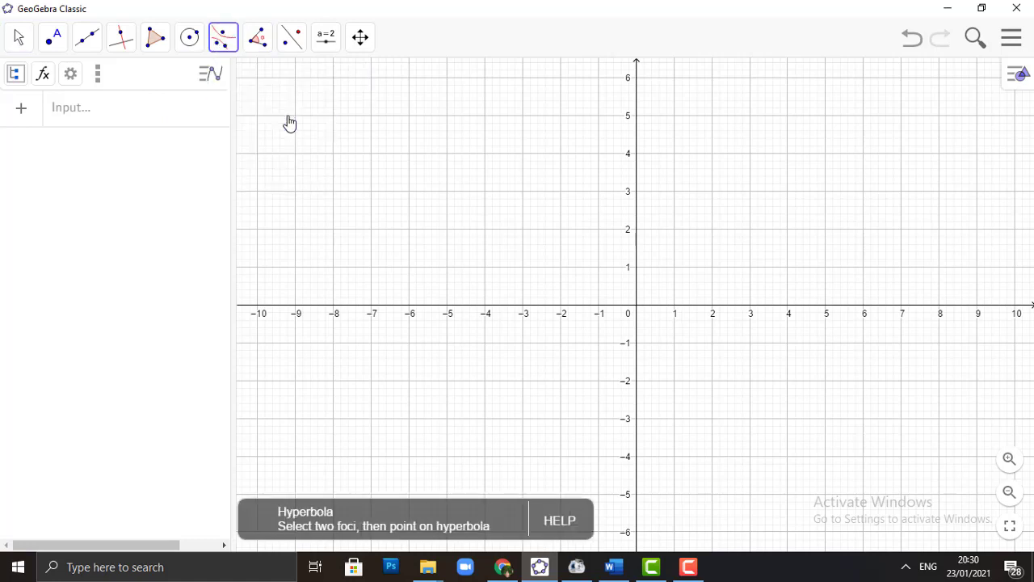
{"action": "left_click", "coordinate": [521, 307]}
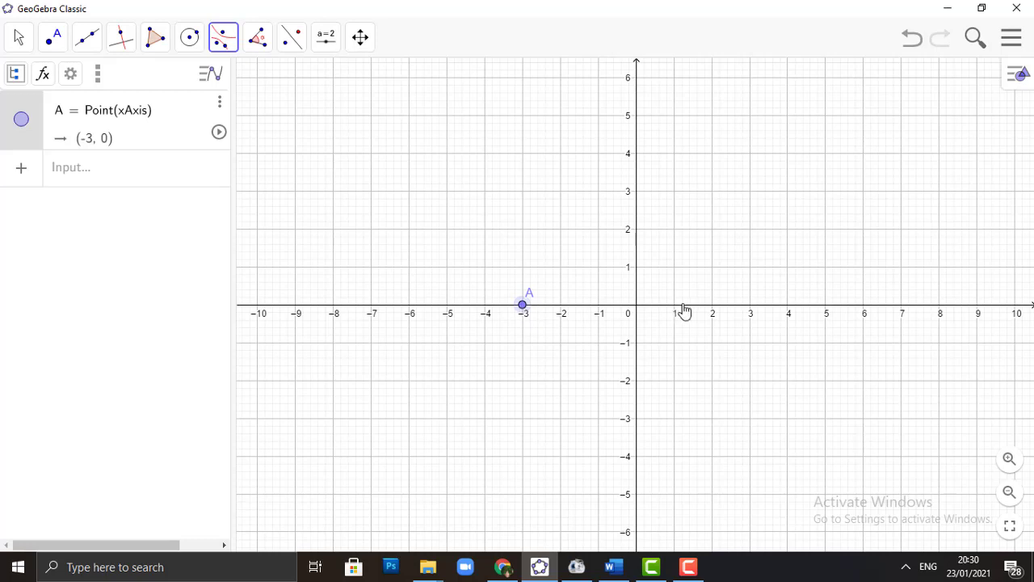
{"action": "left_click", "coordinate": [752, 311]}
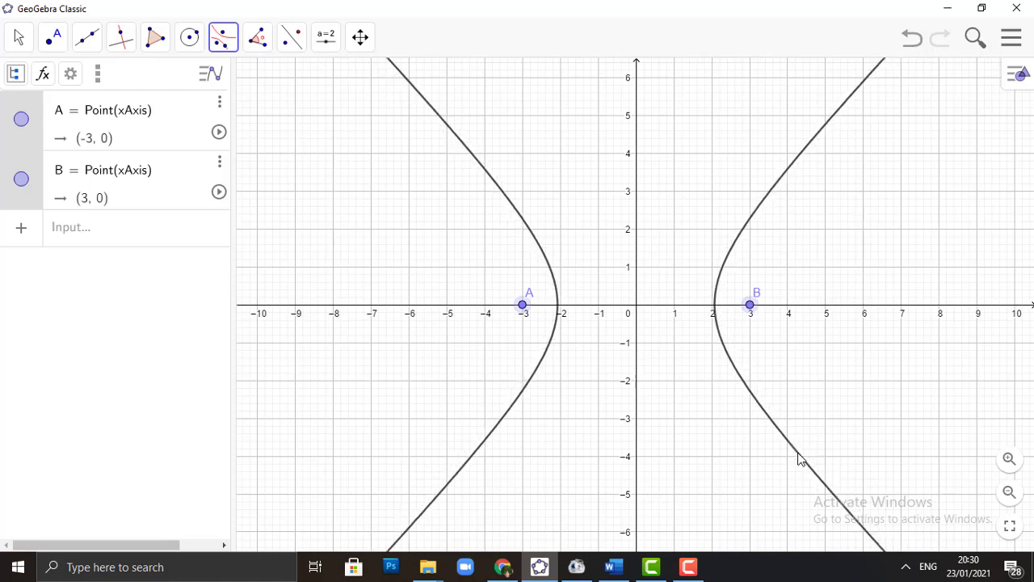
{"action": "left_click", "coordinate": [786, 457]}
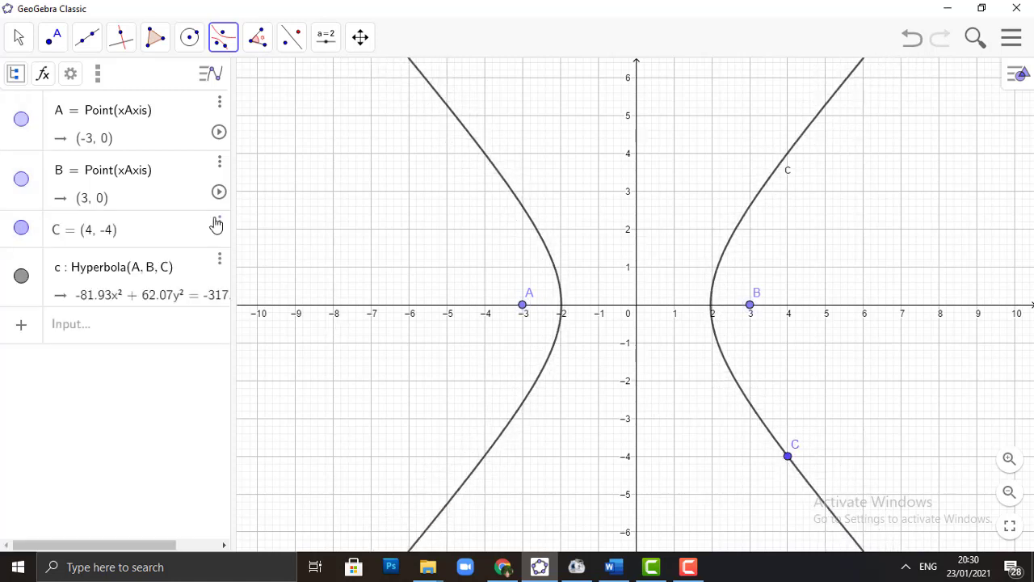
Connect point C on the hyperbola to both foci with segments AC and CB.
{"action": "left_click", "coordinate": [89, 42]}
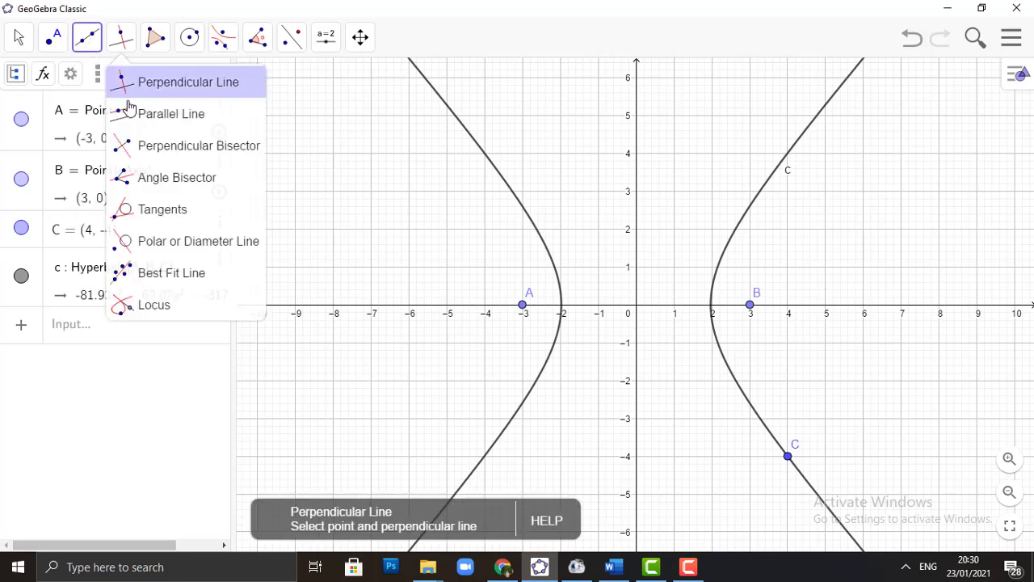
{"action": "left_click", "coordinate": [126, 120]}
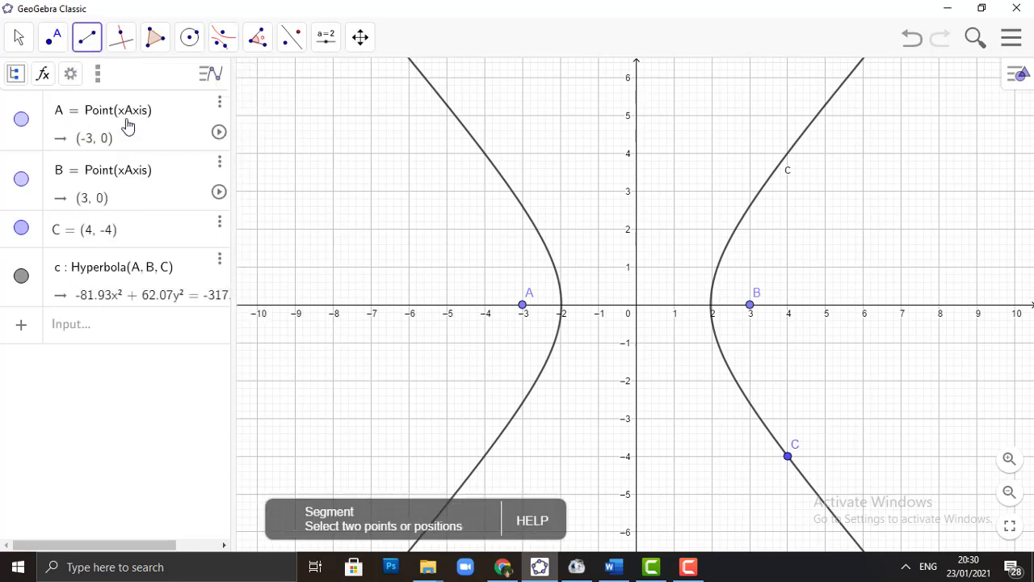
{"action": "left_click", "coordinate": [524, 307]}
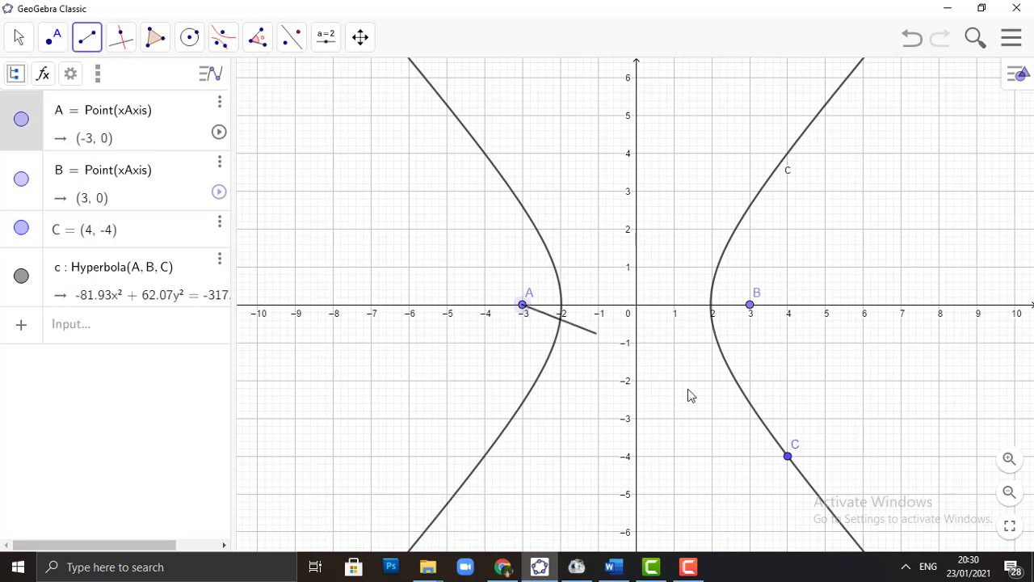
{"action": "left_click", "coordinate": [788, 458]}
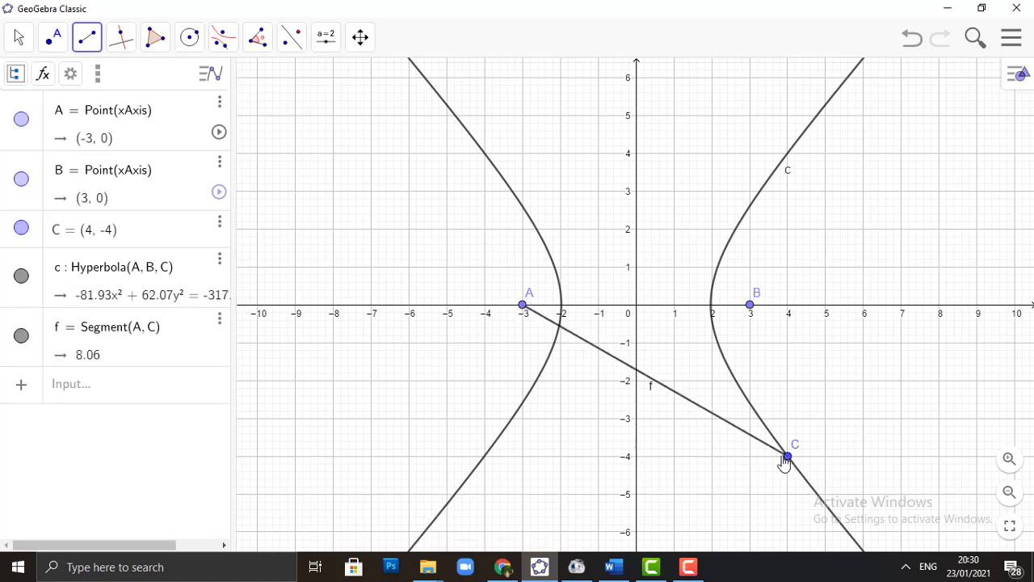
{"action": "left_click", "coordinate": [788, 457]}
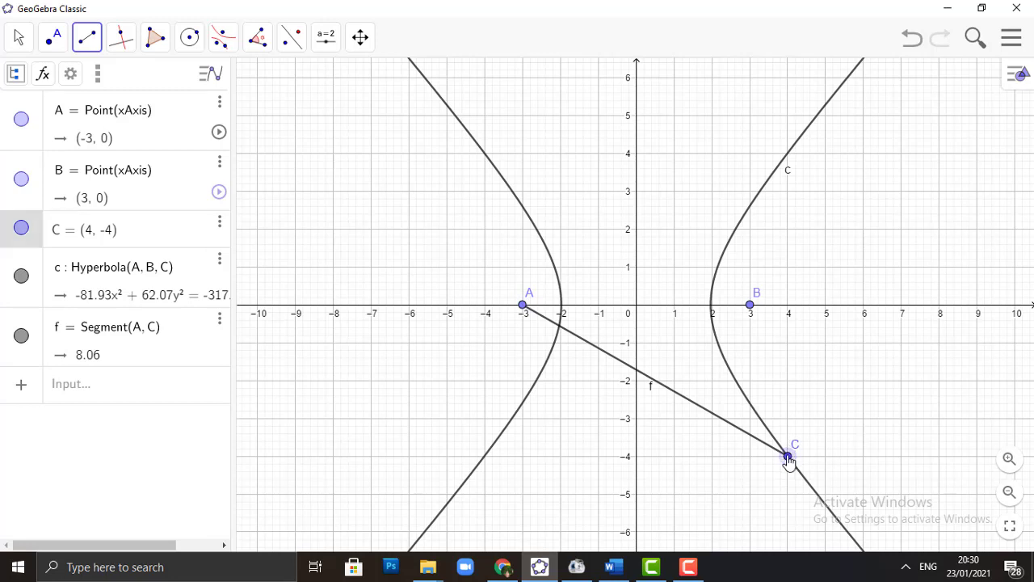
{"action": "left_click", "coordinate": [751, 316]}
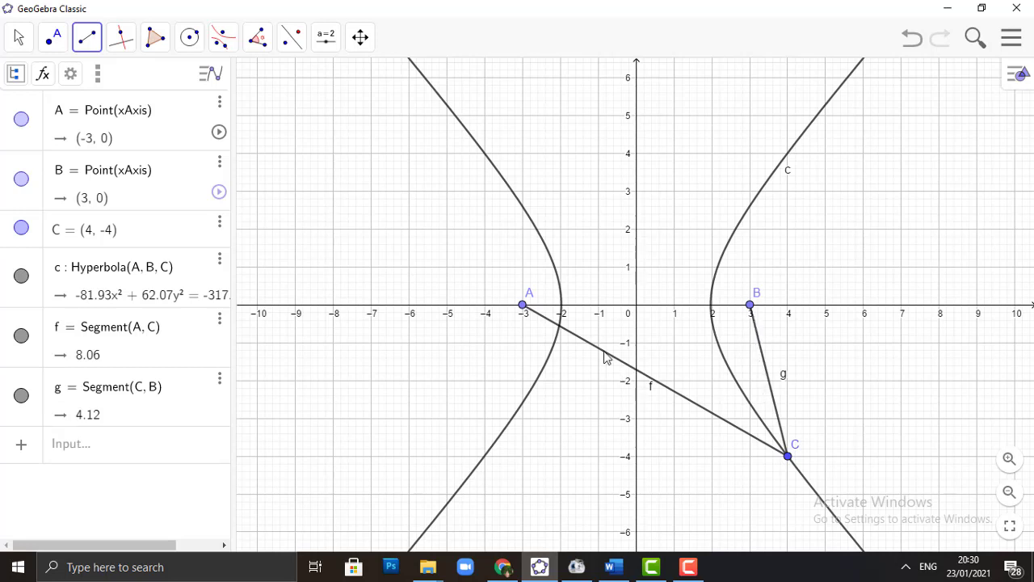
Mark the angle BCA at point C between the two segments to the foci with the Angle tool.
{"action": "left_click", "coordinate": [266, 41]}
{"action": "left_click", "coordinate": [288, 83]}
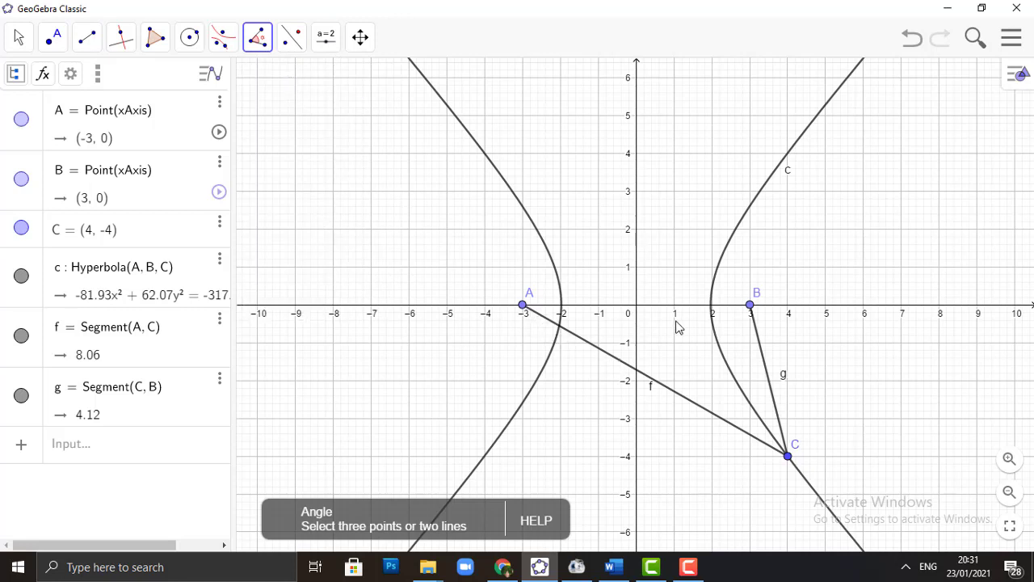
{"action": "left_click", "coordinate": [751, 311]}
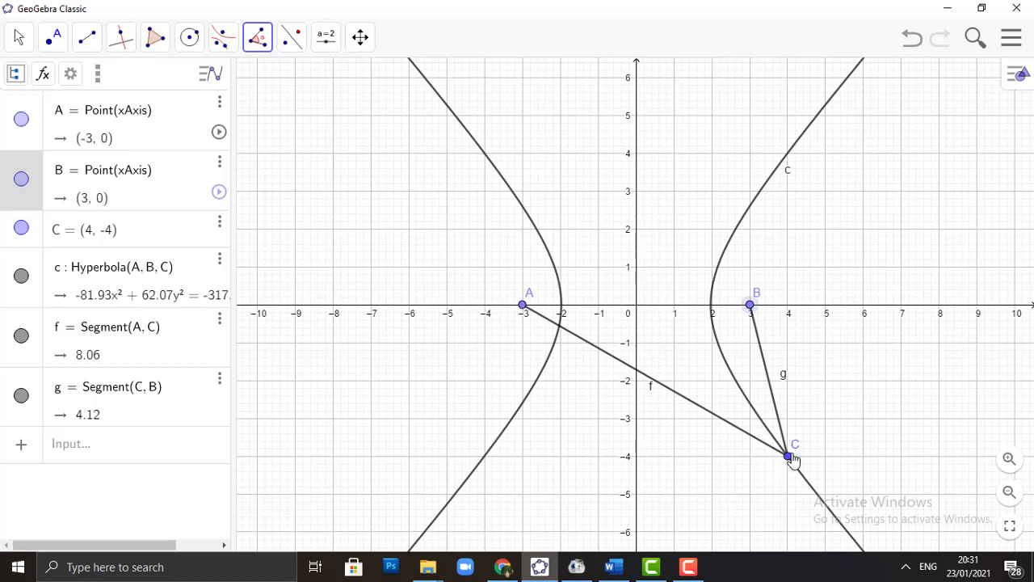
{"action": "left_click", "coordinate": [789, 456]}
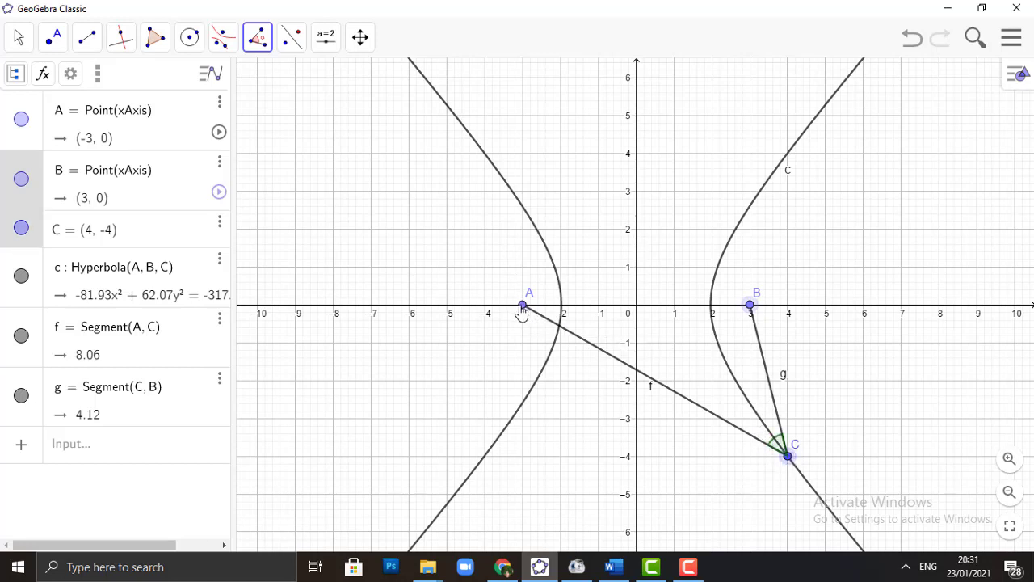
{"action": "left_click", "coordinate": [522, 307]}
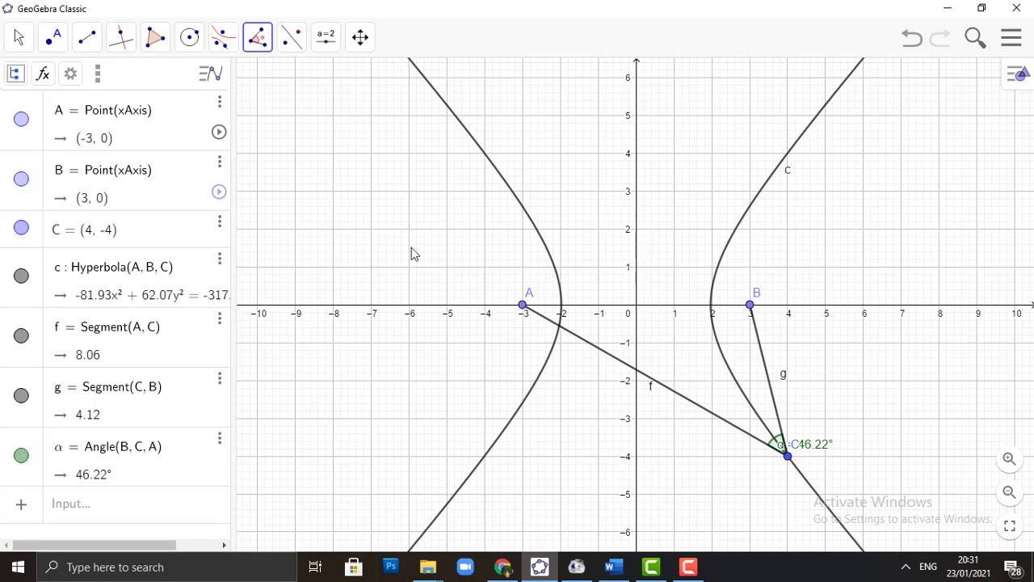
Move point C inward toward the y-axis with the Move tool to vary the hyperbola and angle BCA.
{"action": "left_click", "coordinate": [19, 41]}
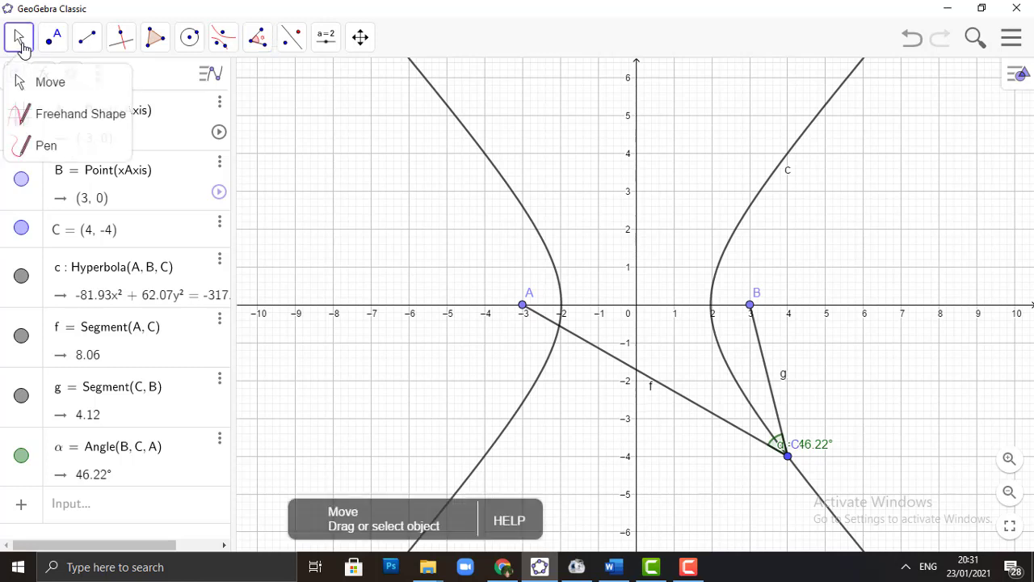
{"action": "left_click", "coordinate": [59, 81]}
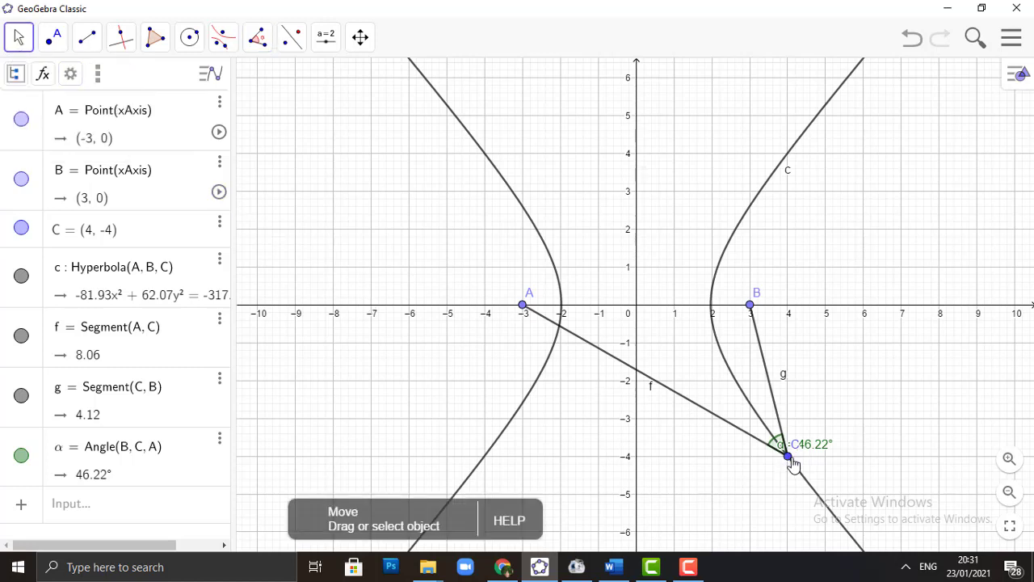
{"action": "left_click_drag", "start_coordinate": [790, 467], "coordinate": [667, 414]}
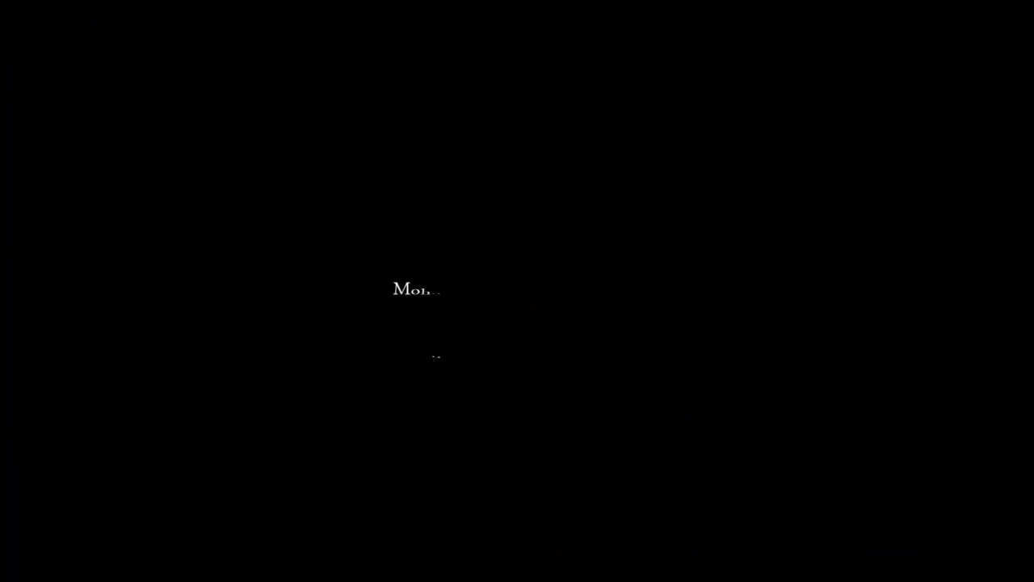